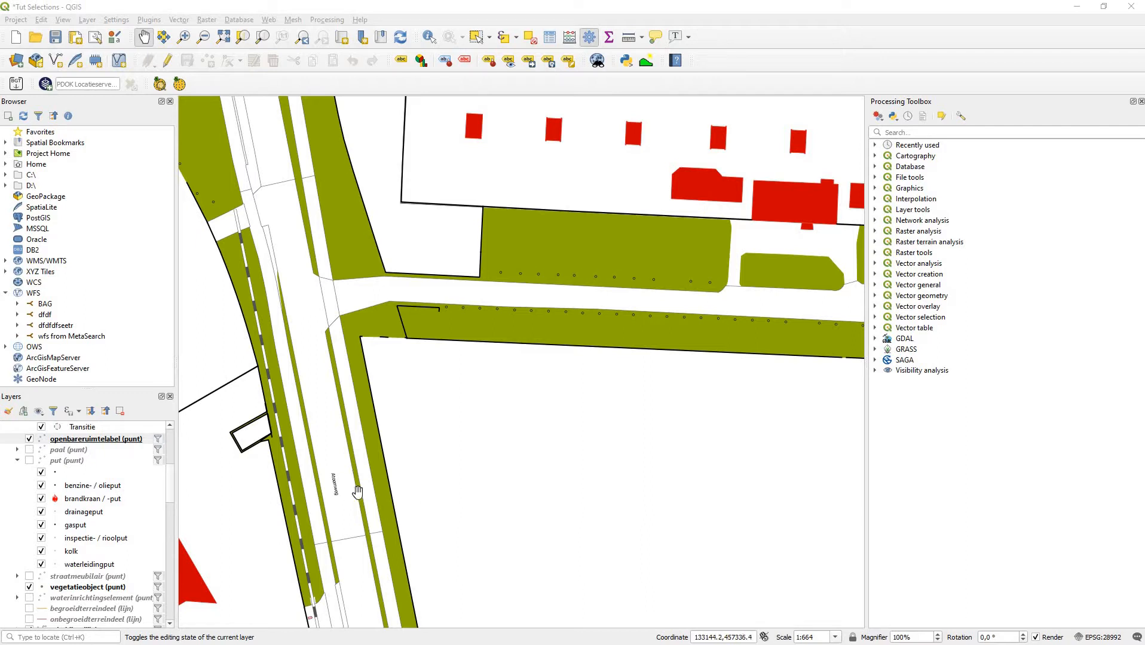
# Inspect the label settings of the openbareruimtelabel (punt) layer, including the field used as the label value
pyautogui.click(92, 441)
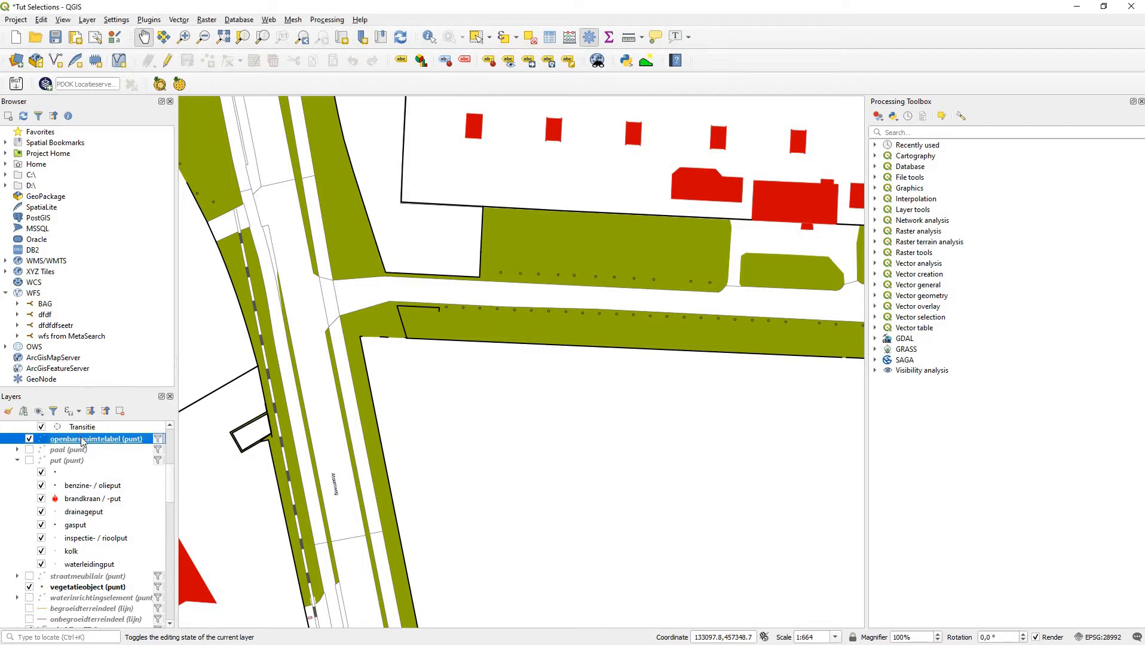
pyautogui.click(29, 440)
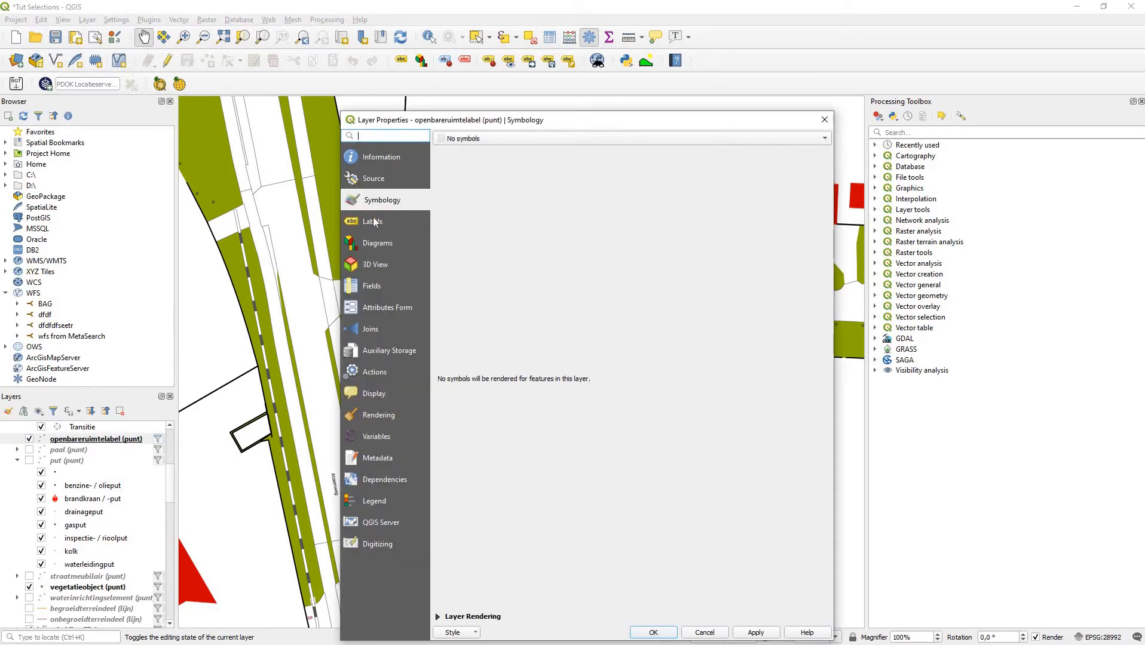
pyautogui.click(370, 226)
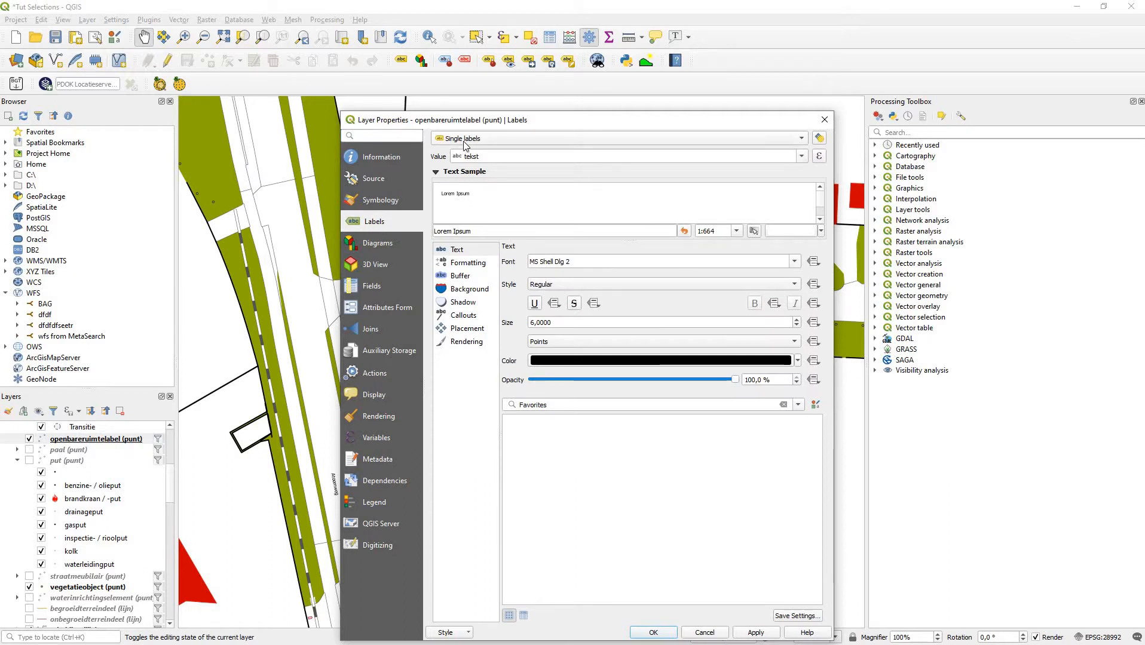
pyautogui.click(801, 157)
pyautogui.scroll(-3, 593, 277)
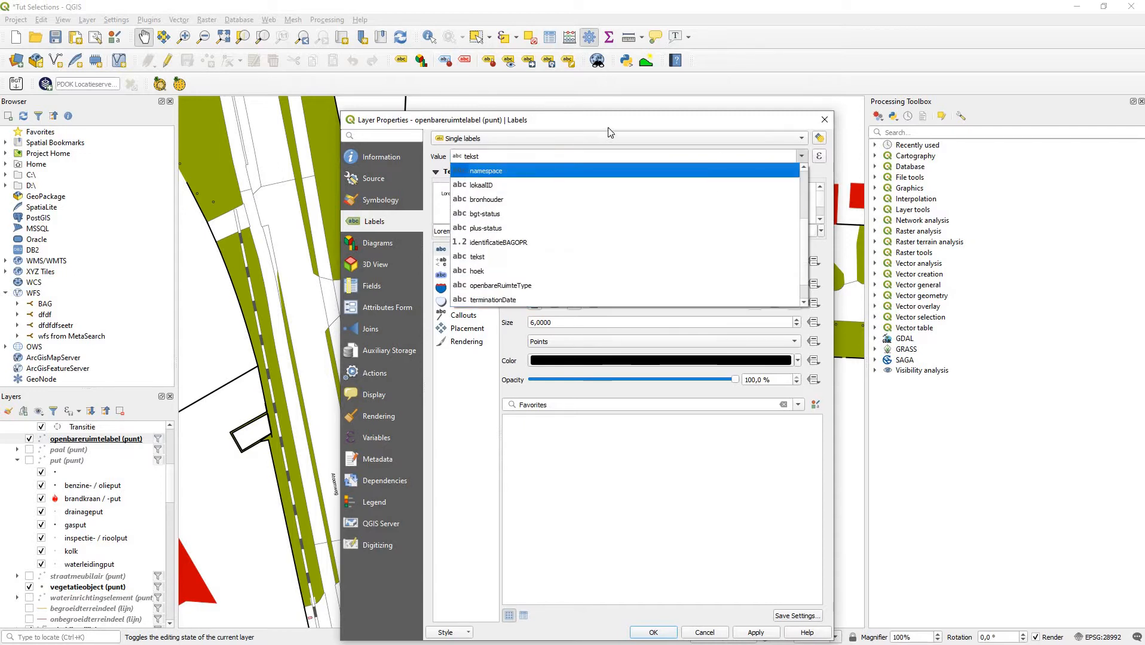
pyautogui.click(478, 156)
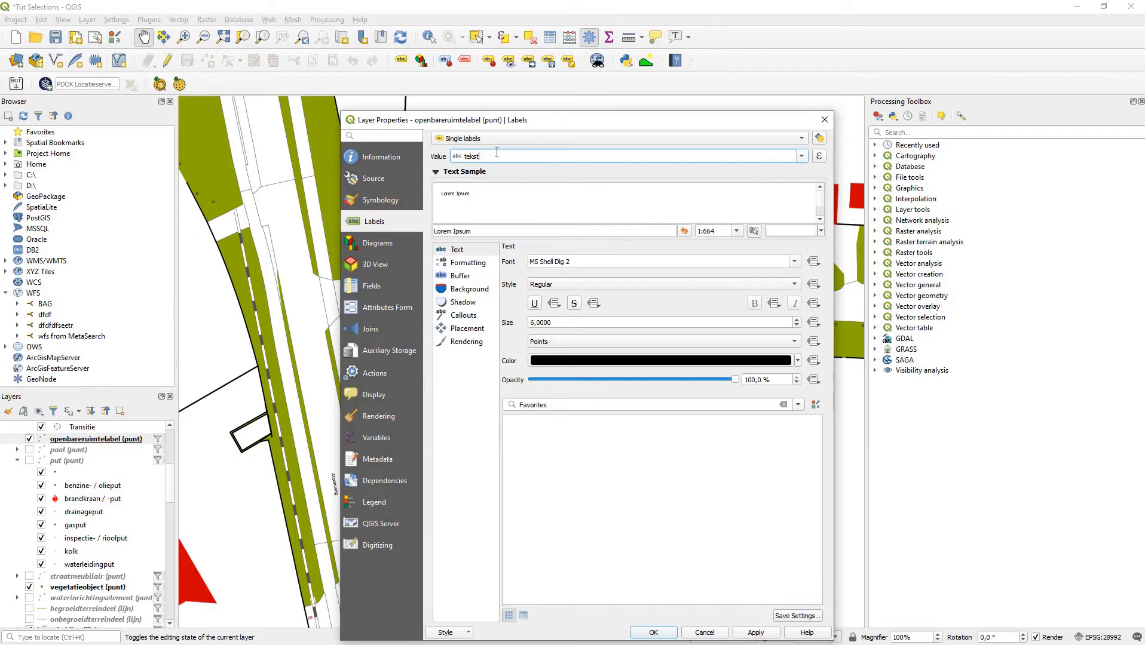
pyautogui.click(823, 122)
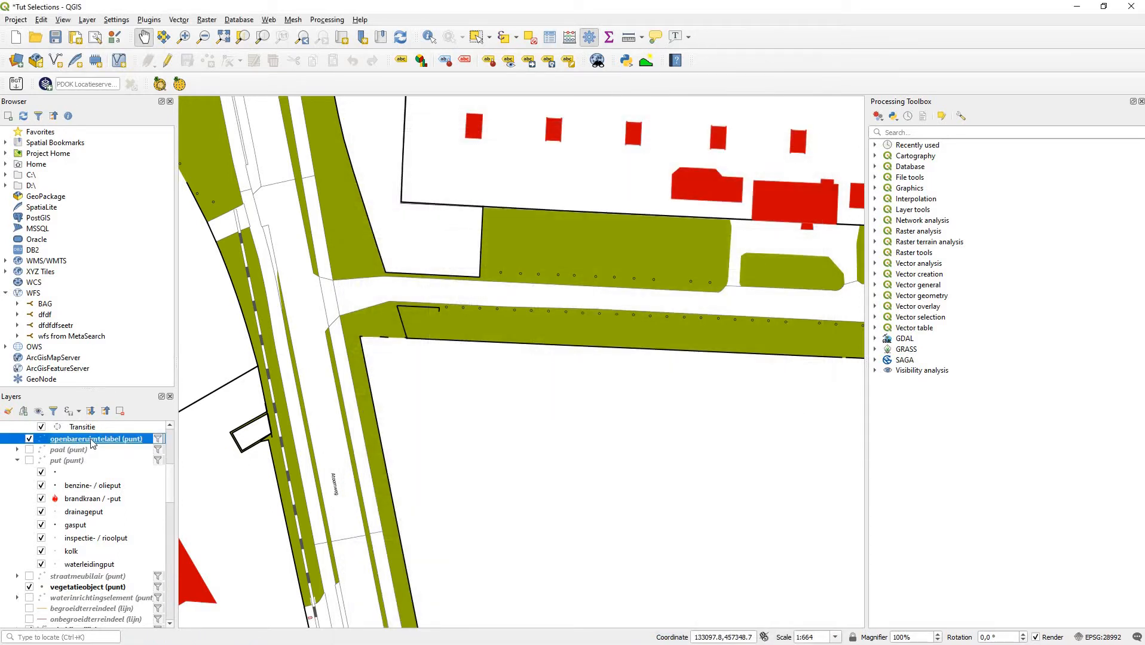
# Start exporting the project to DXF and set the output file to Streetnames on the Desktop
pyautogui.click(18, 20)
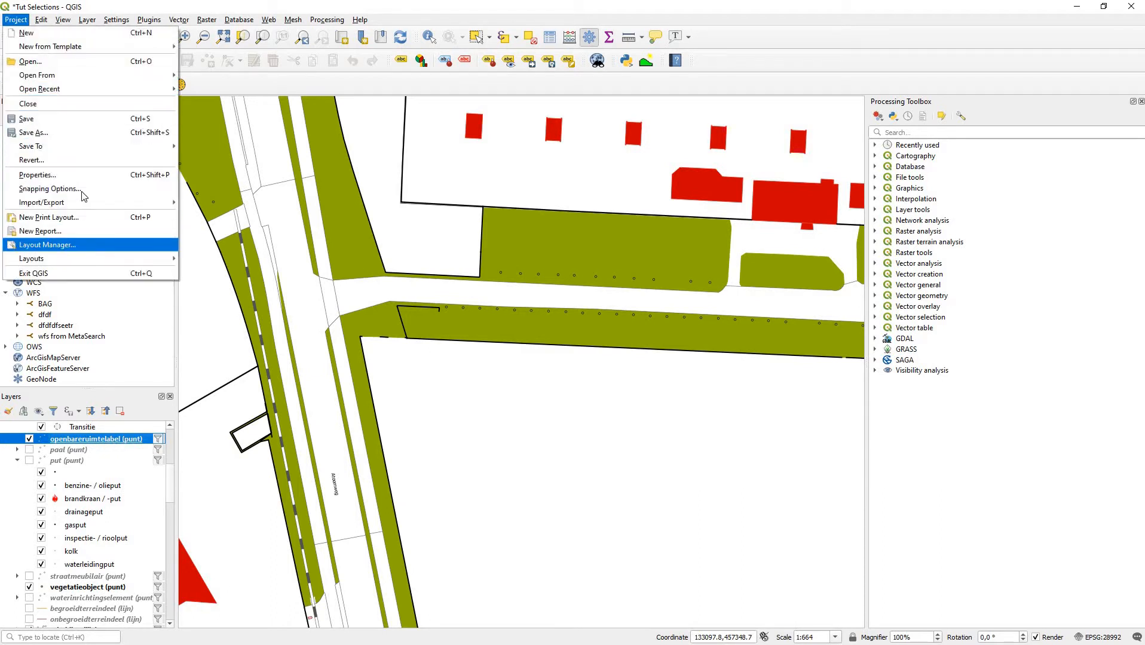
pyautogui.moveTo(74, 203)
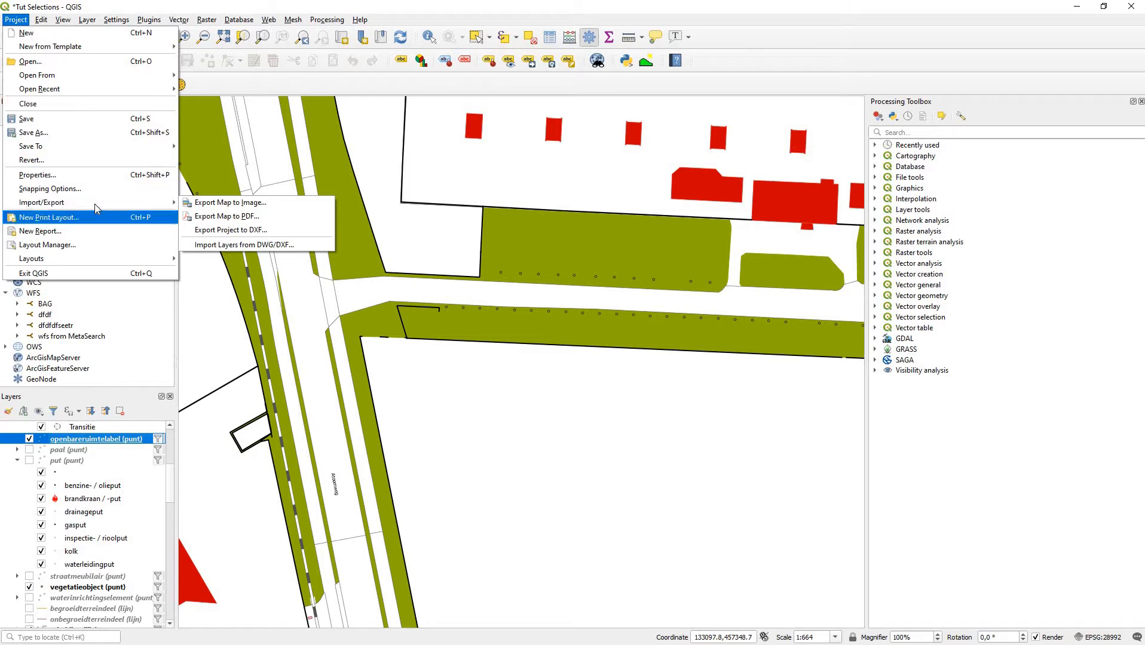
pyautogui.click(262, 234)
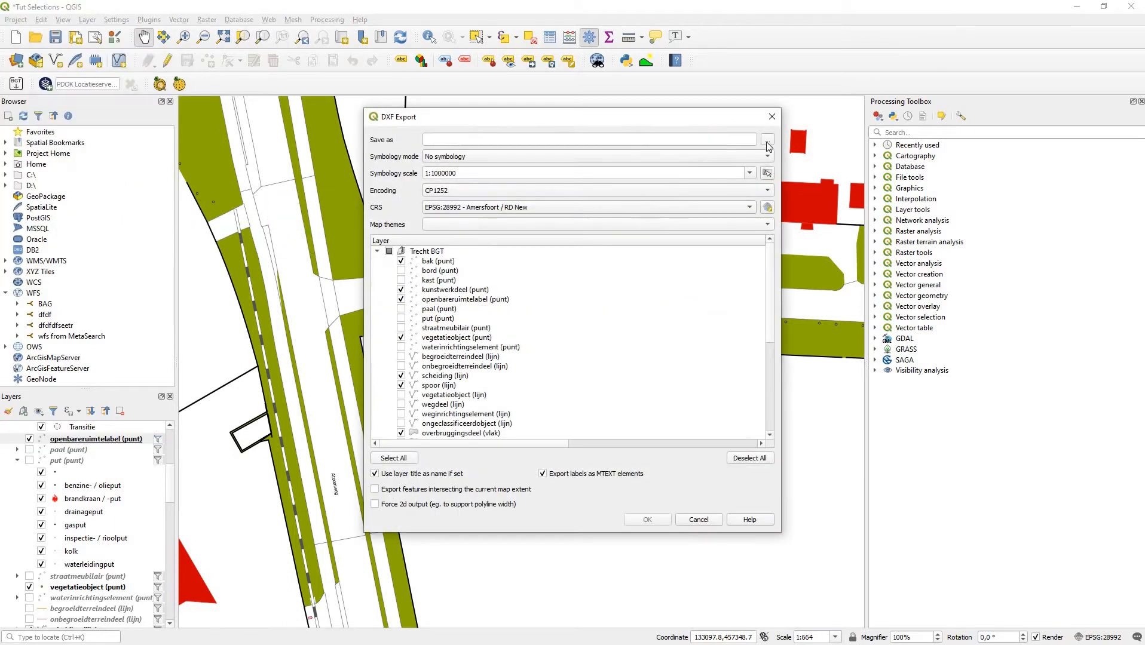
pyautogui.click(767, 143)
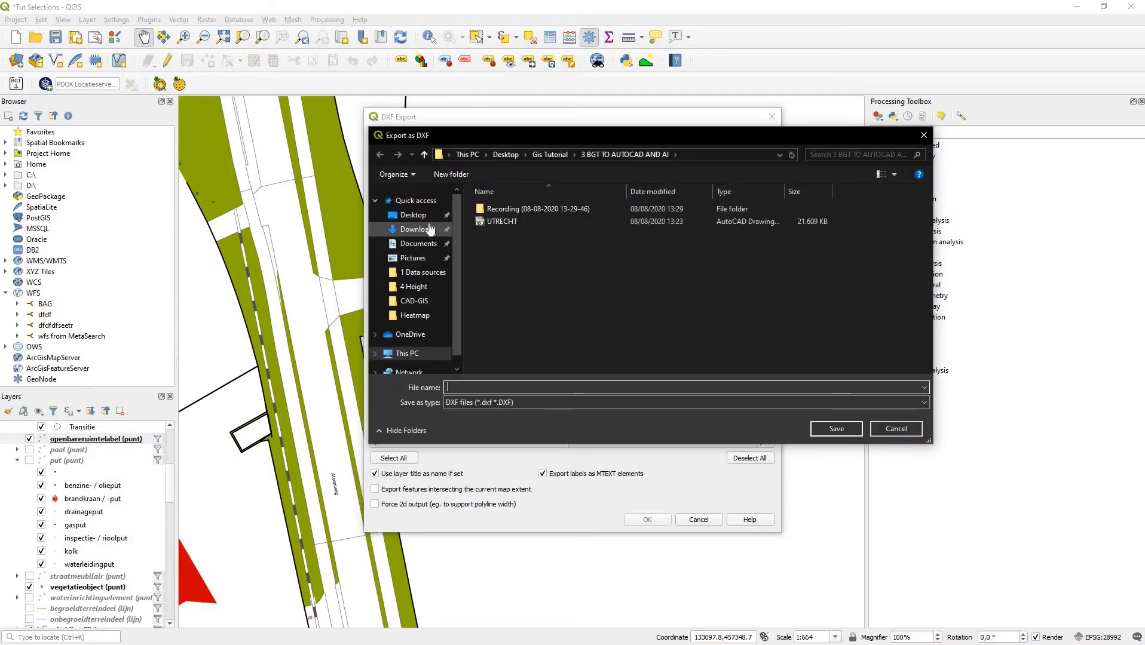
pyautogui.click(430, 216)
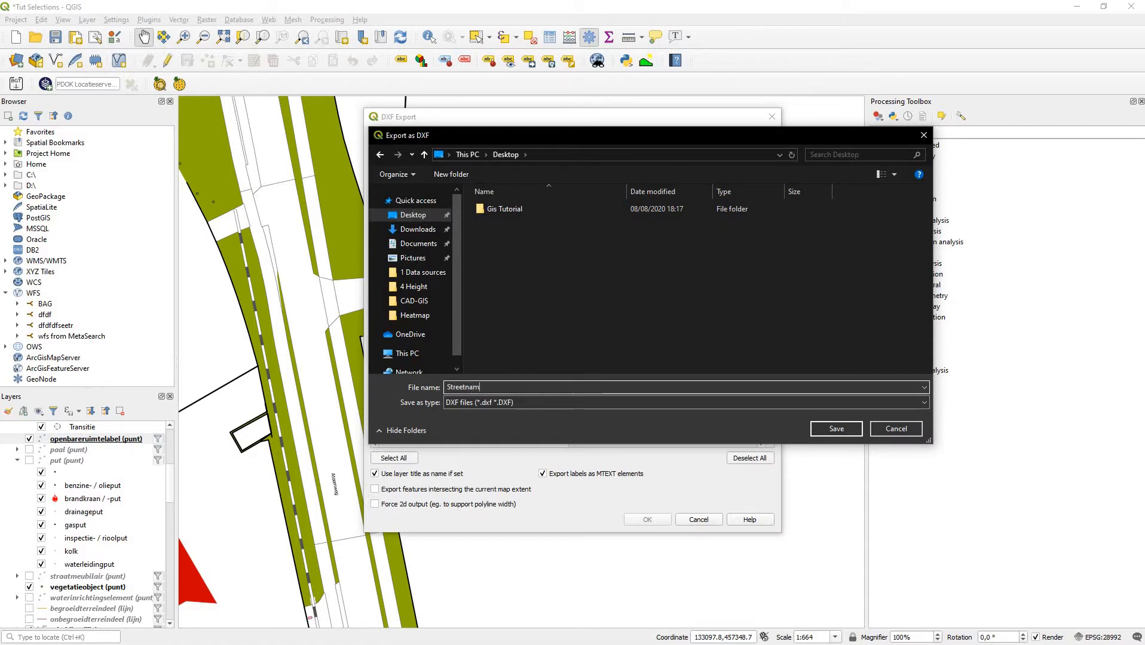
pyautogui.write('es')
pyautogui.click(824, 428)
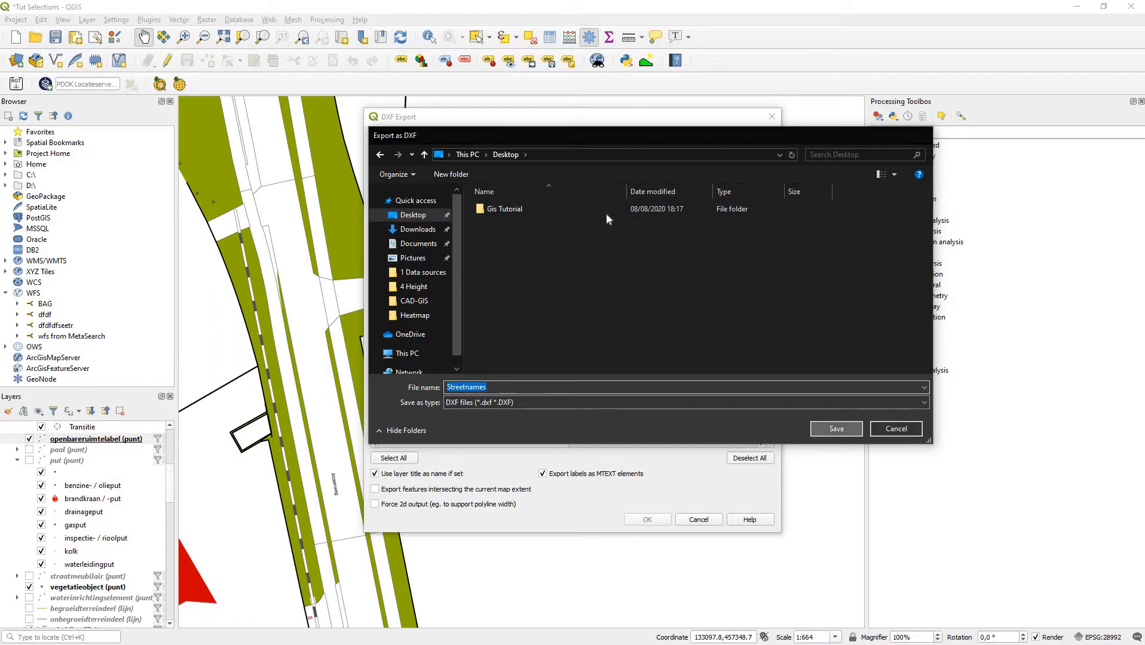
# Set the DXF export's symbology scale to 1:1000 and its symbology mode to Feature symbology
pyautogui.click(463, 172)
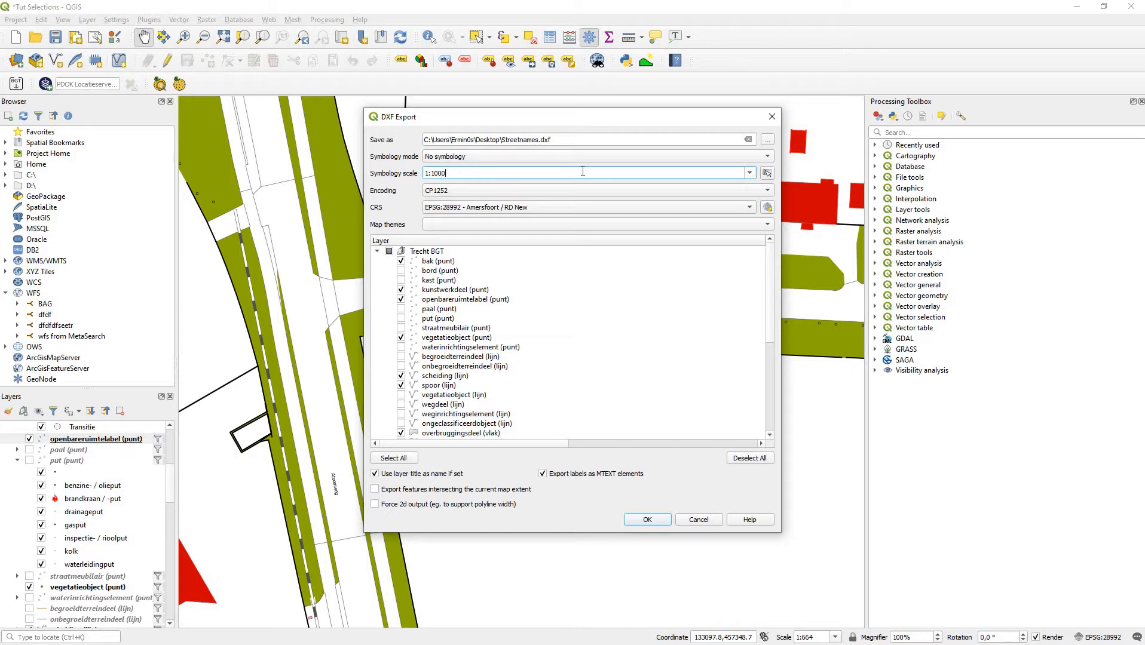
pyautogui.click(463, 157)
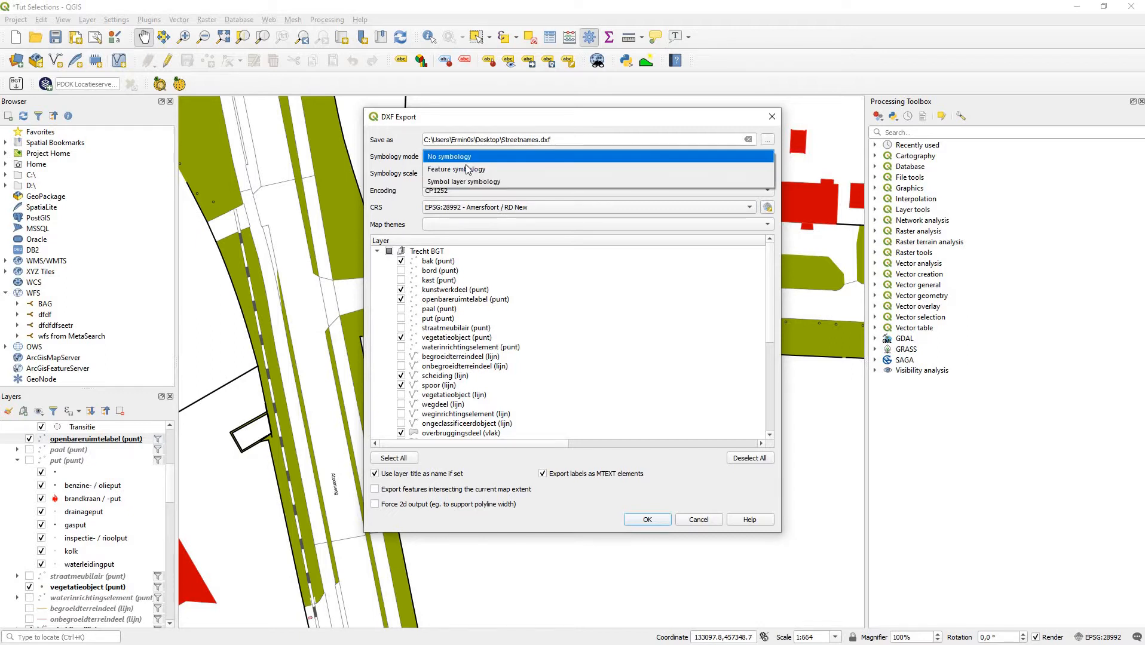
pyautogui.click(466, 169)
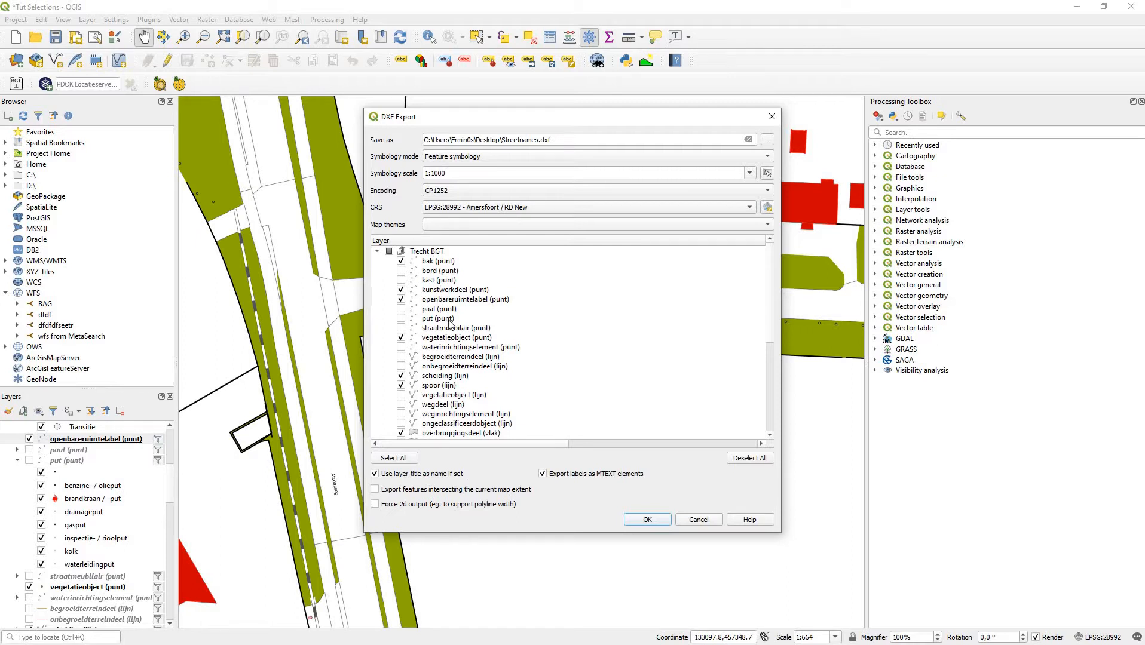
# Restrict the DXF export to the openbareruimtelabel (punt) layer of the Trecht BGT group and run it
pyautogui.click(389, 252)
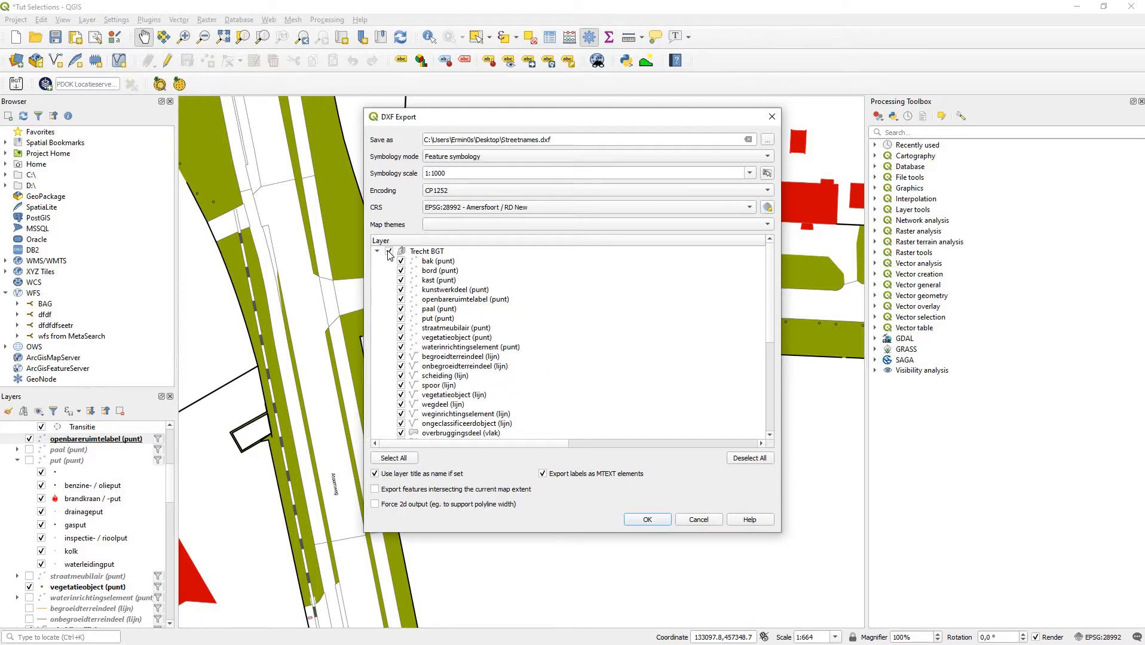
pyautogui.click(400, 300)
pyautogui.click(645, 521)
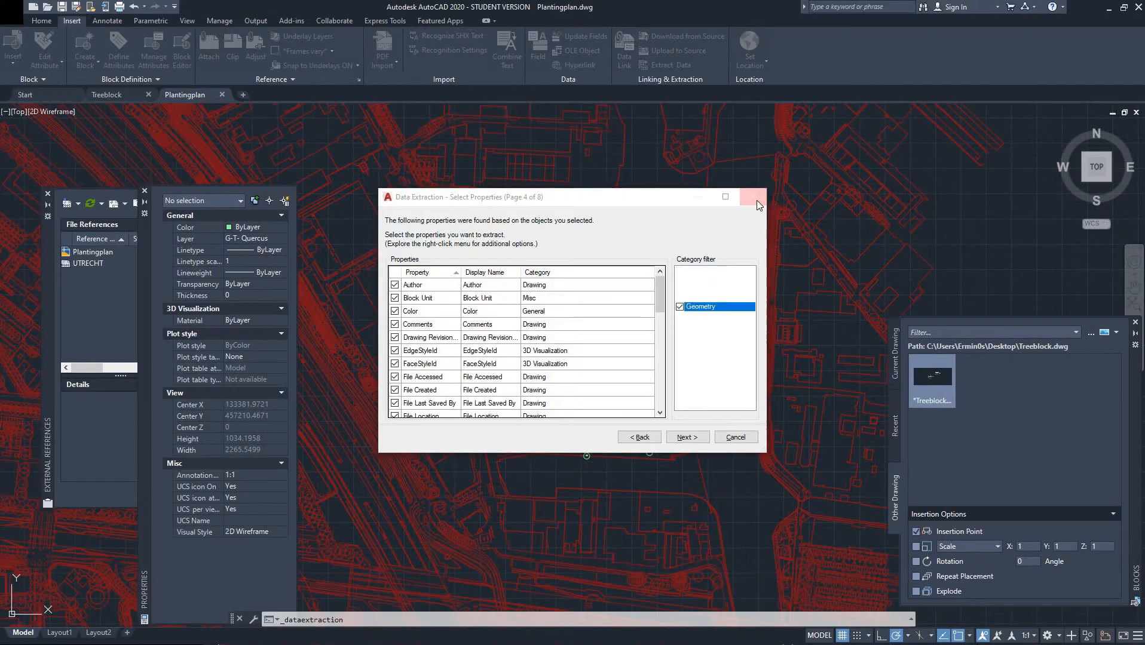
# Switch to AutoCAD, cancel the unfinished data extraction, and close the Plantingplan and Treeblock drawings
pyautogui.click(757, 202)
pyautogui.click(602, 331)
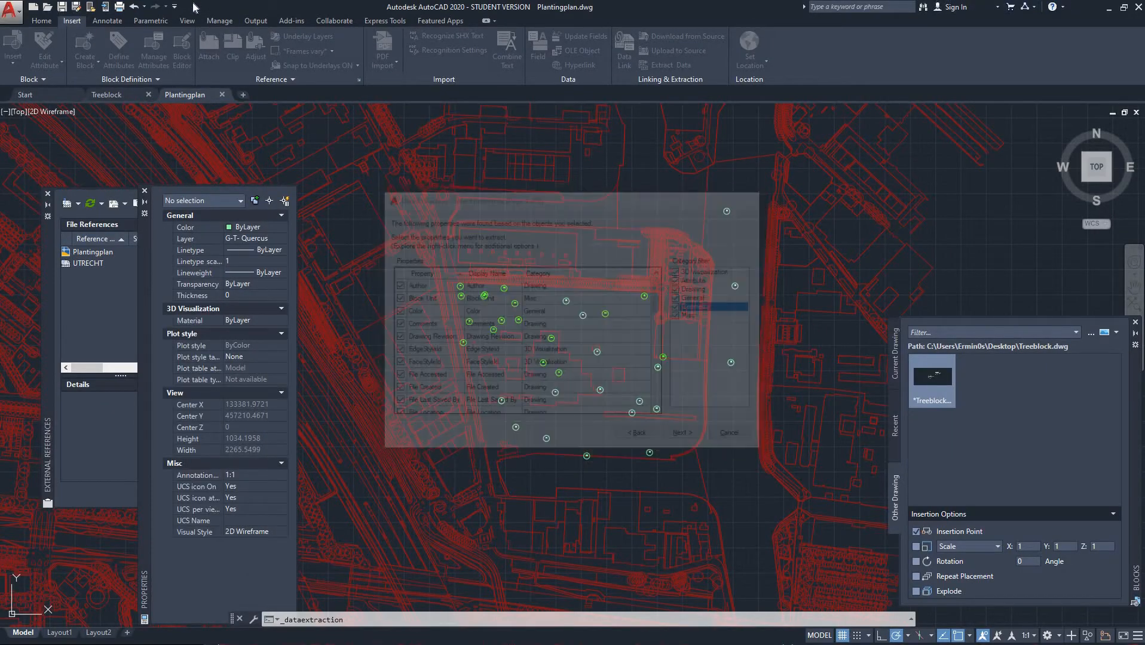
pyautogui.click(221, 94)
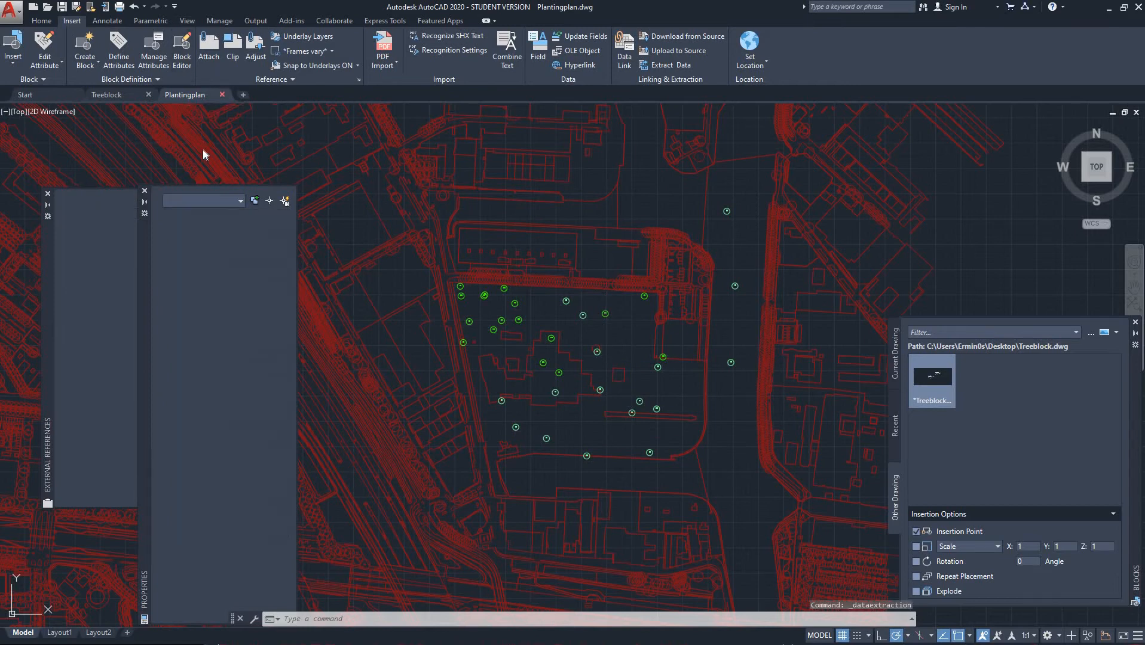
pyautogui.click(150, 95)
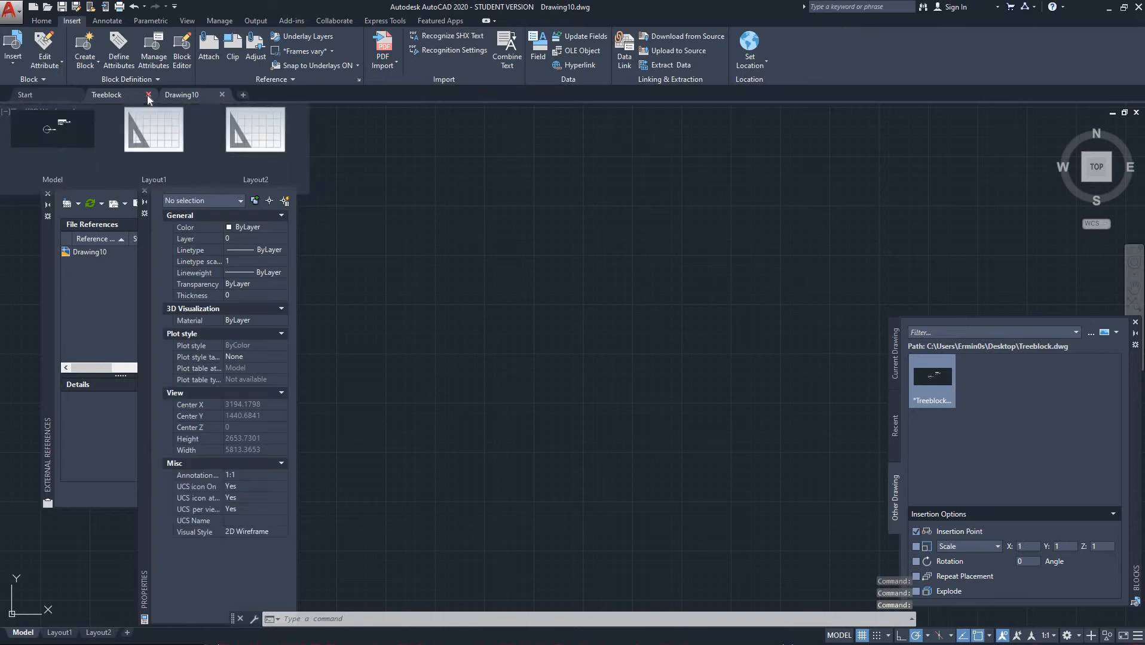
pyautogui.click(147, 95)
# Open the exported Streetnames DXF from the desktop in AutoCAD and maximize the program window
pyautogui.moveTo(400, 5); pyautogui.dragTo(628, 94)
pyautogui.doubleClick(25, 541)
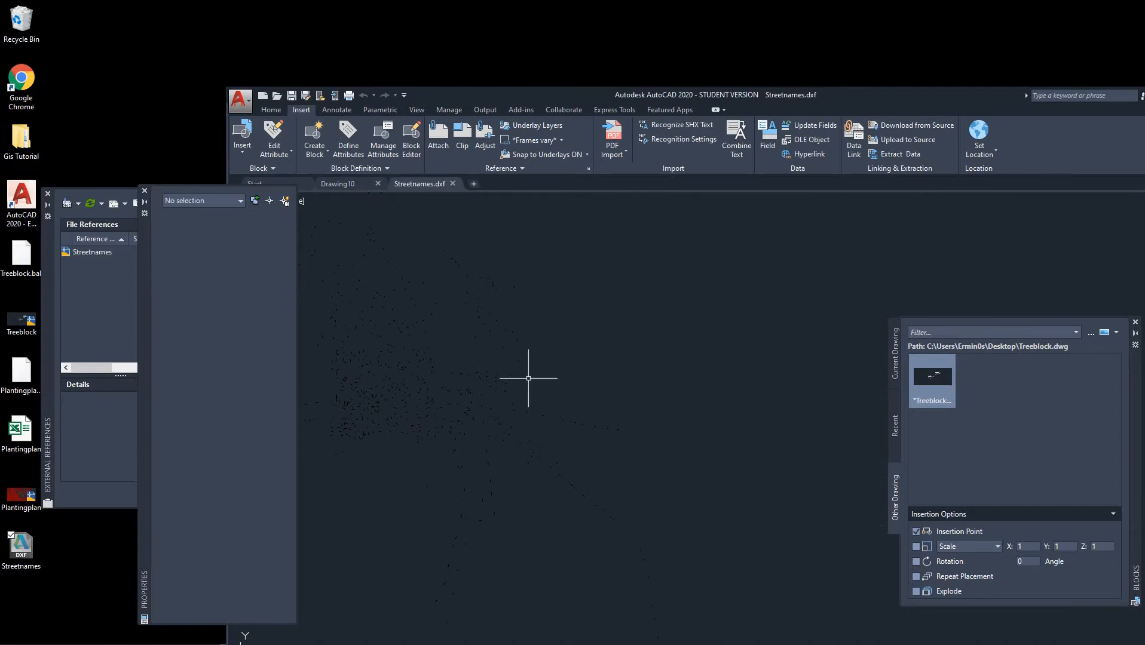
pyautogui.scroll(15, 418, 358)
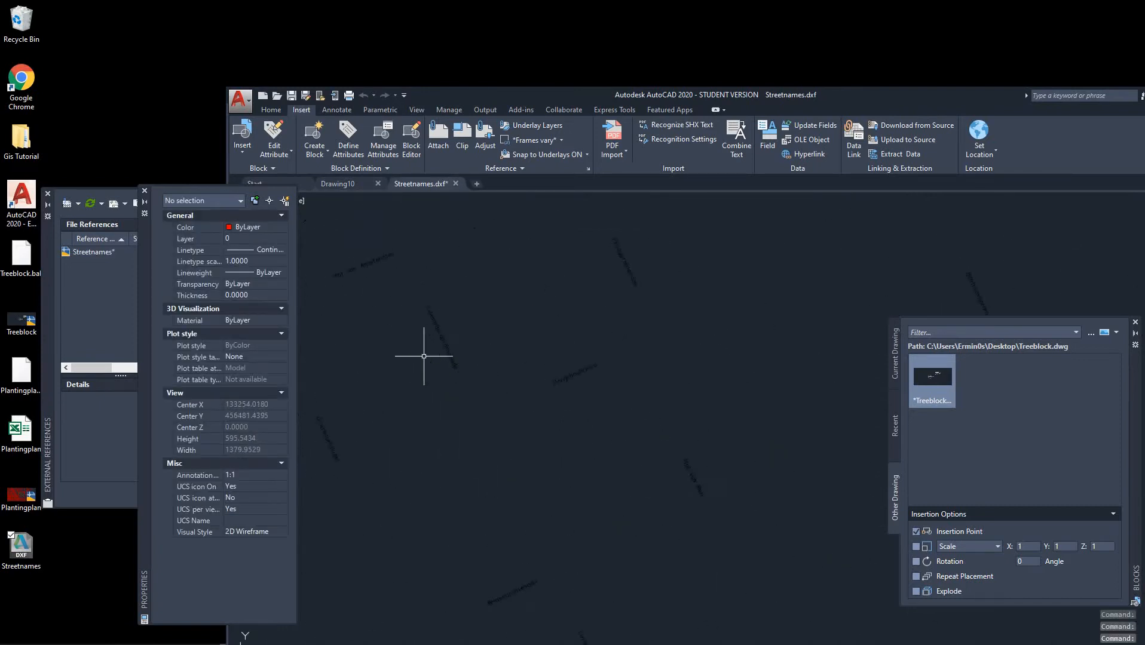
pyautogui.scroll(-6, 439, 295)
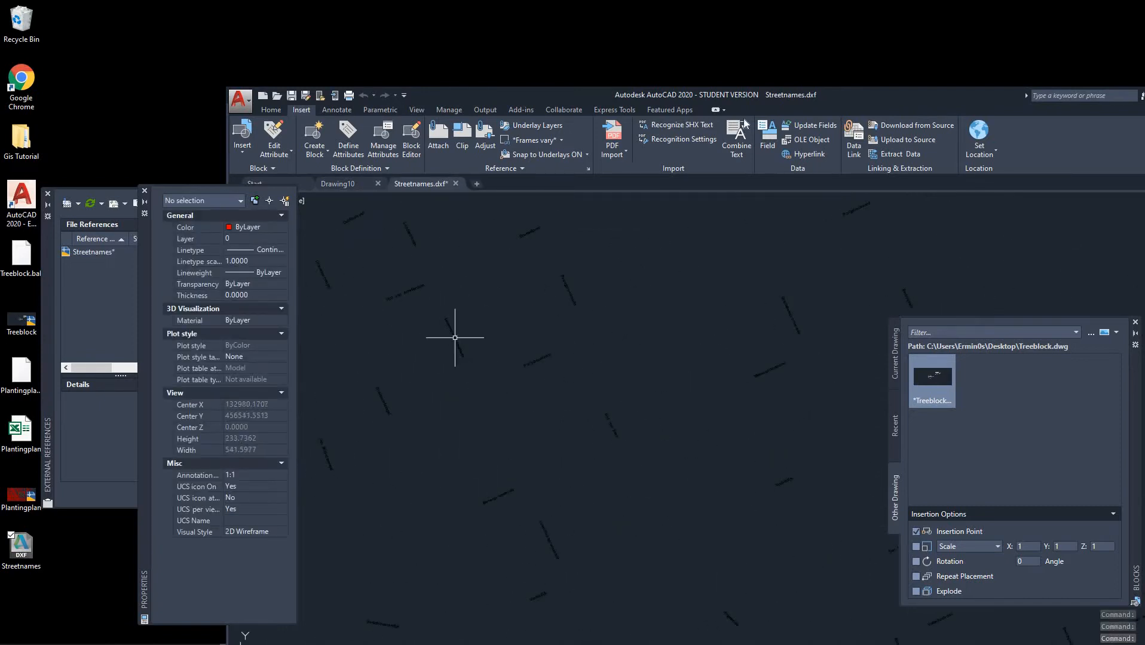
pyautogui.doubleClick(862, 91)
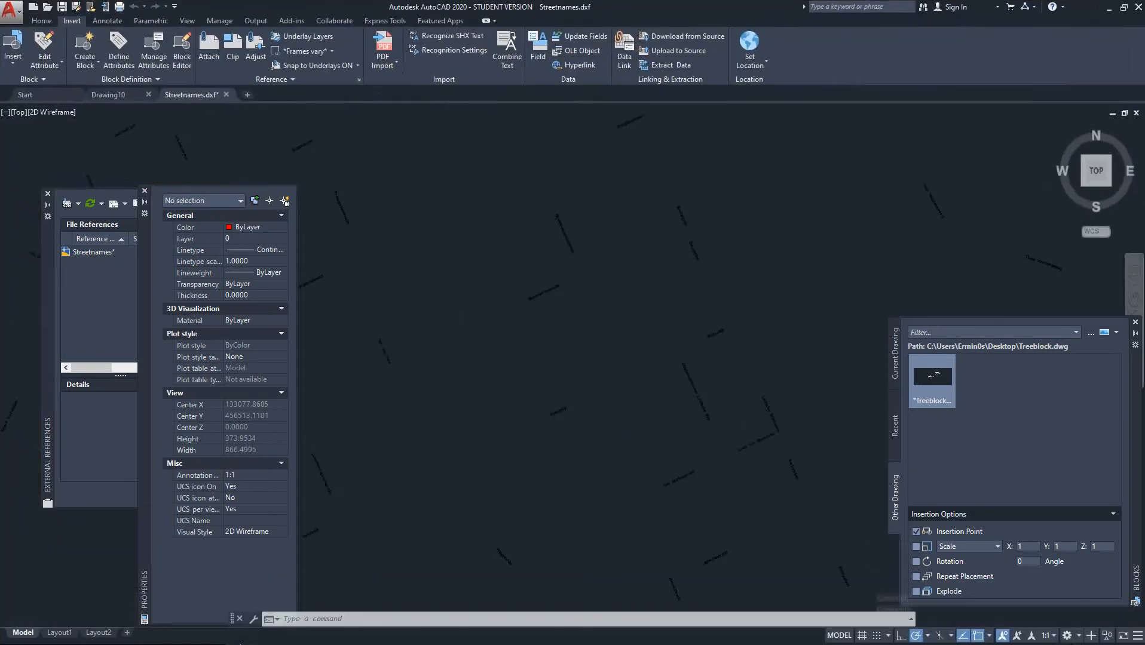
# Modify the page setup of Layout1 to use the DWG To PDF.pc3 plotter and ISO A2 (594.00 x 420.00 MM) paper
pyautogui.click(66, 635)
pyautogui.rightClick(67, 633)
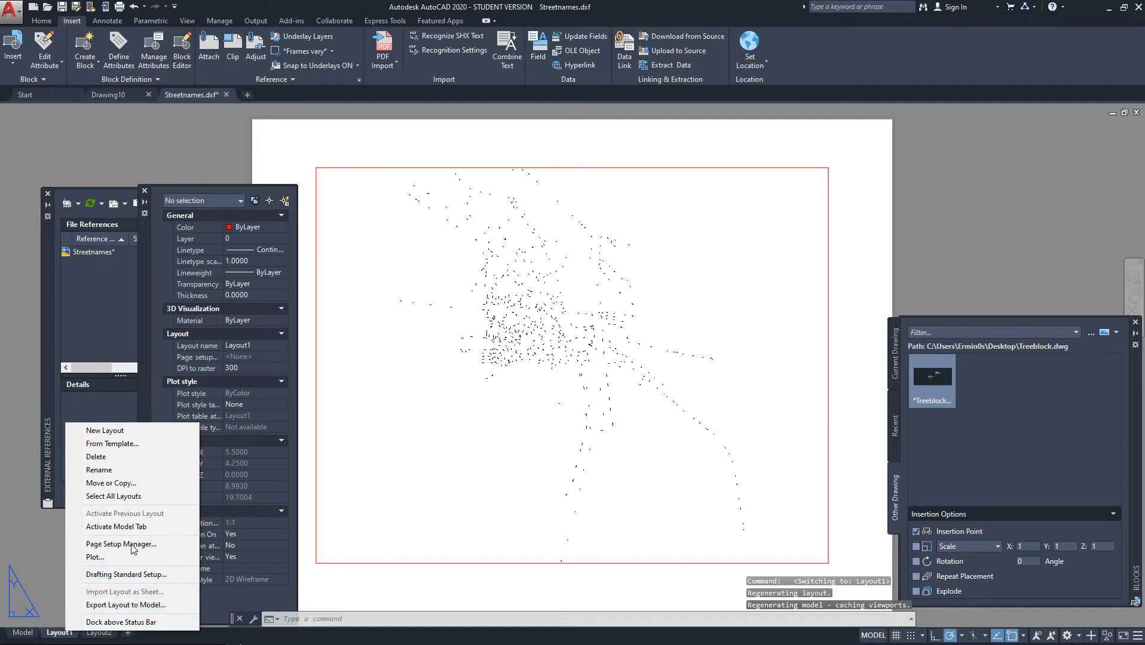
pyautogui.click(596, 264)
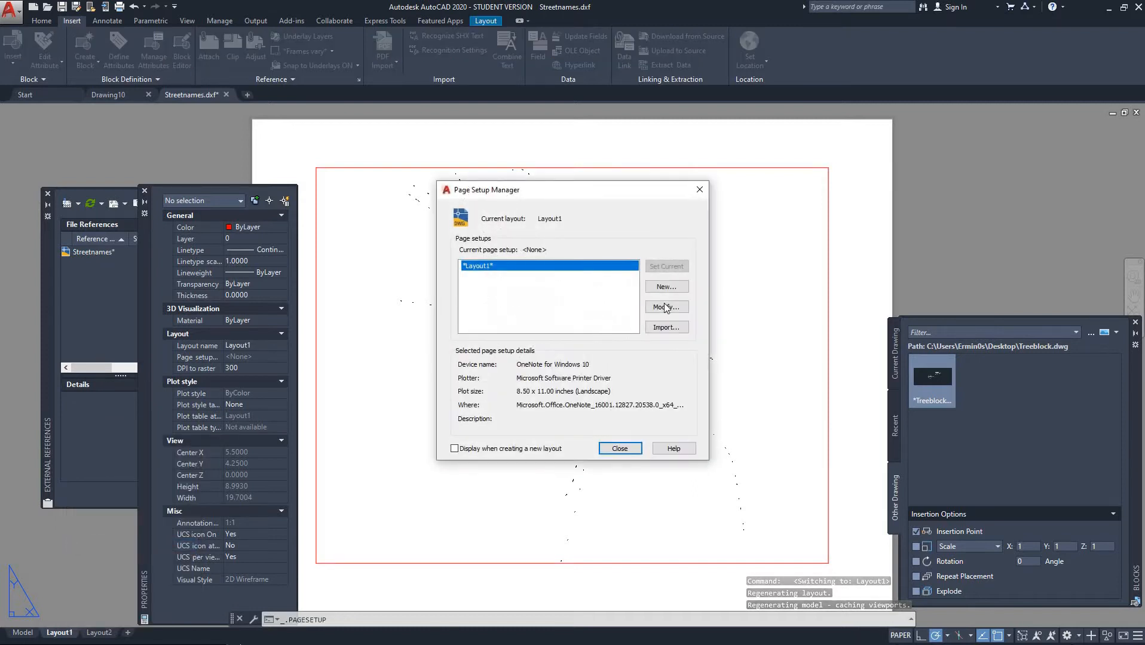
pyautogui.click(667, 308)
pyautogui.click(496, 240)
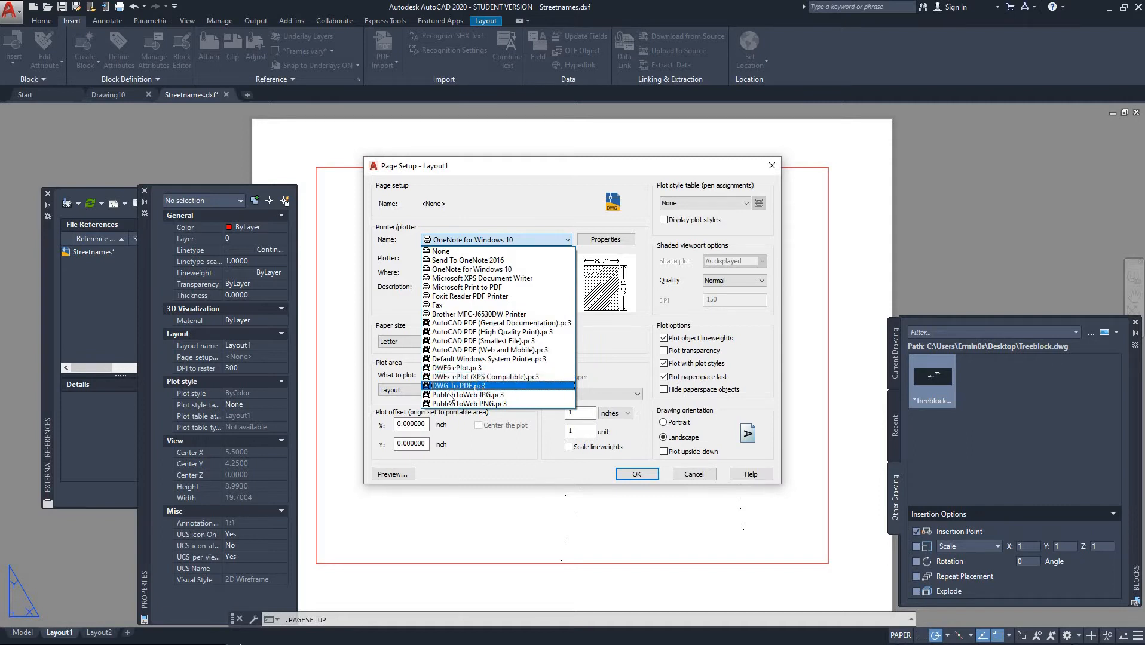
pyautogui.click(454, 386)
pyautogui.click(427, 346)
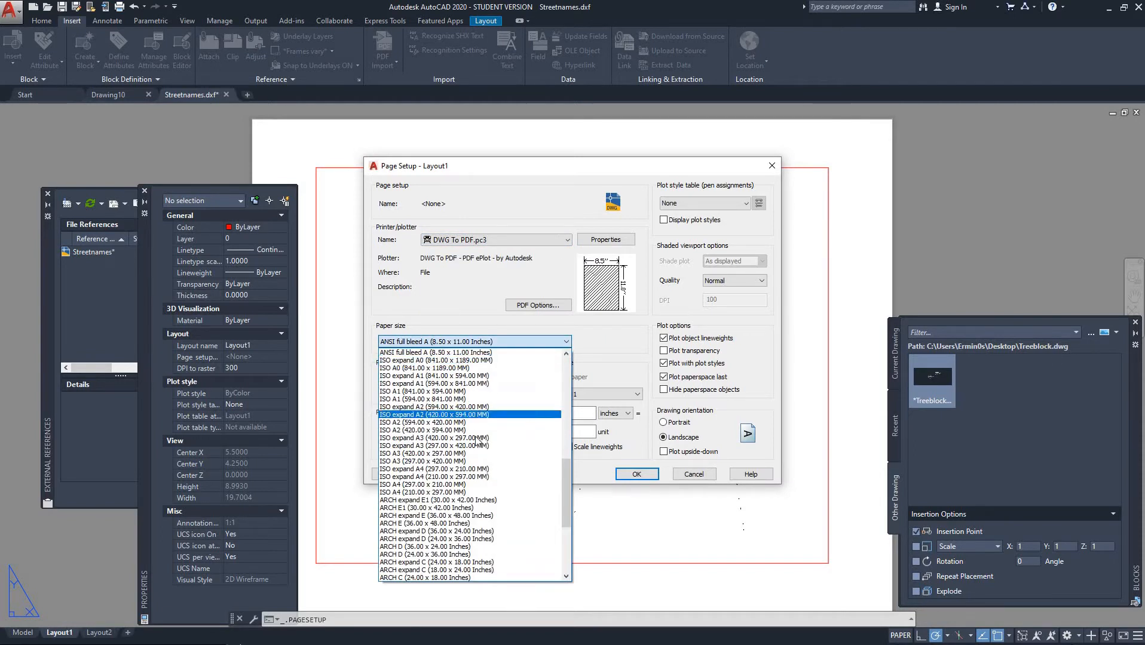
pyautogui.click(560, 422)
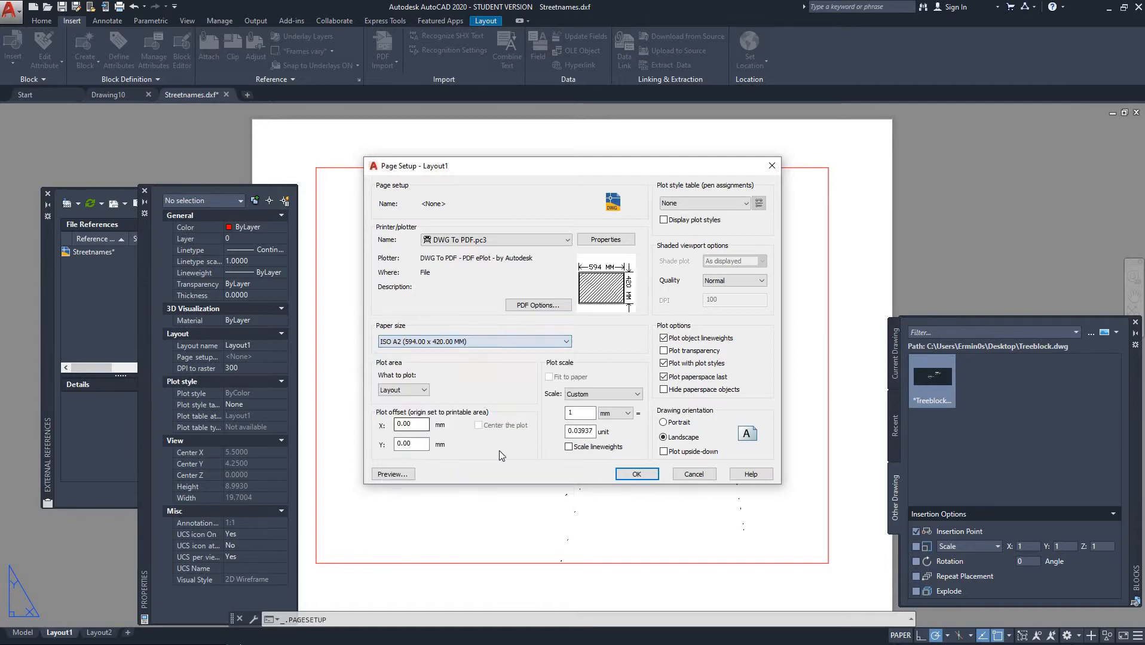
# Set Layout1's plot scale to 1 mm = 1 unit and finish the page setup
pyautogui.doubleClick(582, 434)
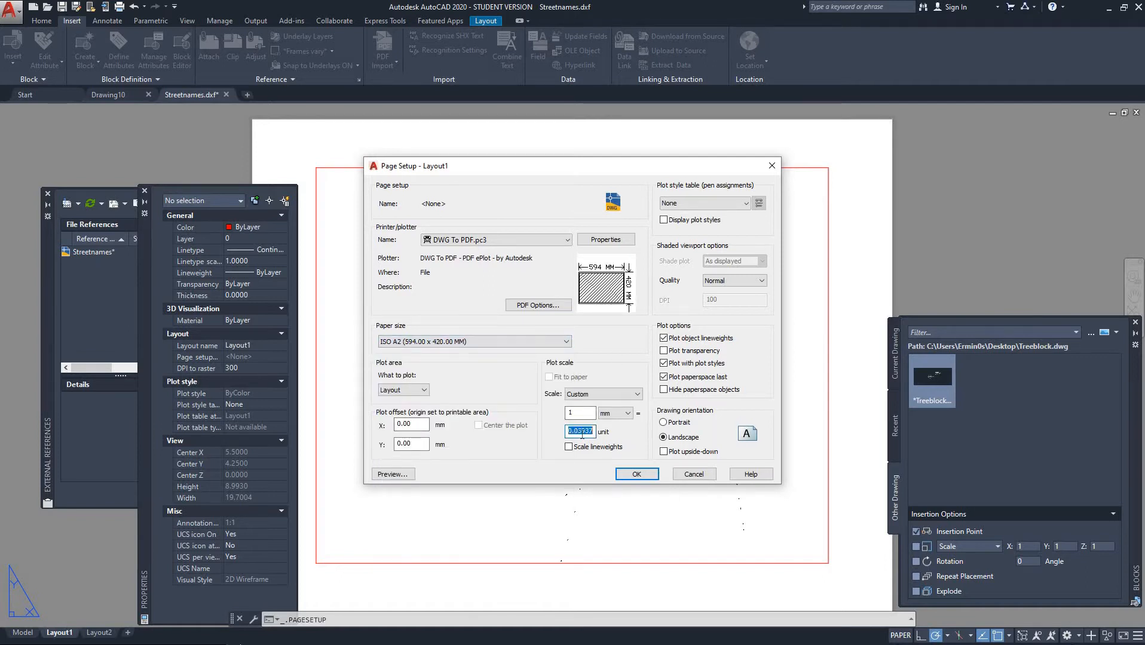
pyautogui.write('1')
pyautogui.press('Return')
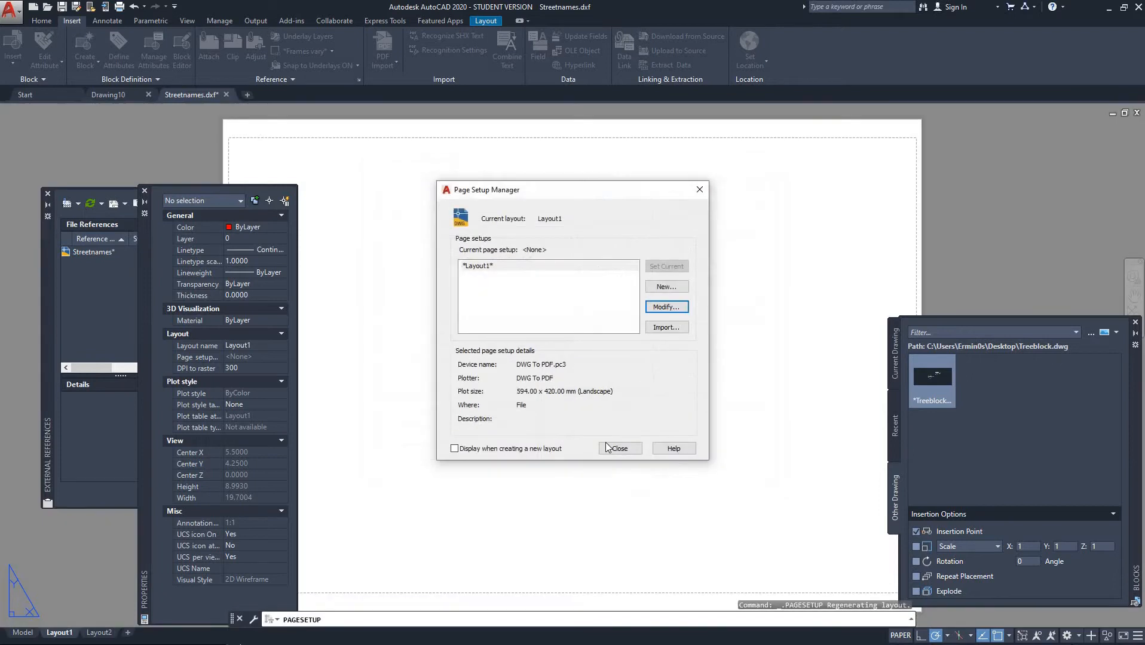
pyautogui.click(602, 454)
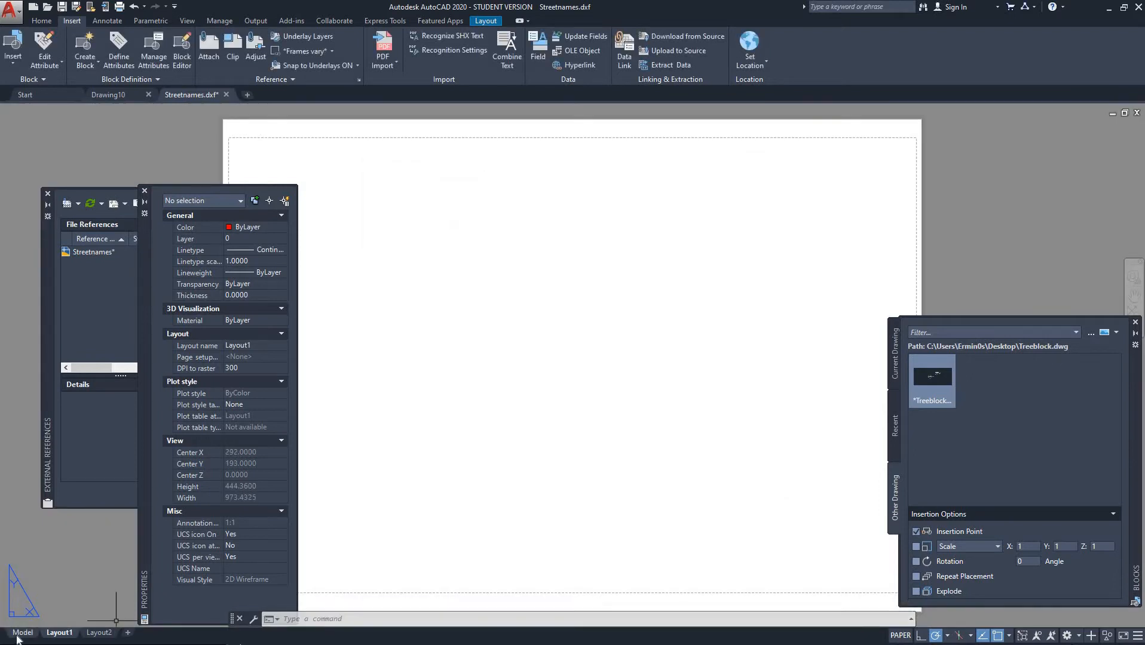
# Return to model space and change the insertion scale unit in the drawing units settings
pyautogui.click(23, 632)
pyautogui.write('uni')
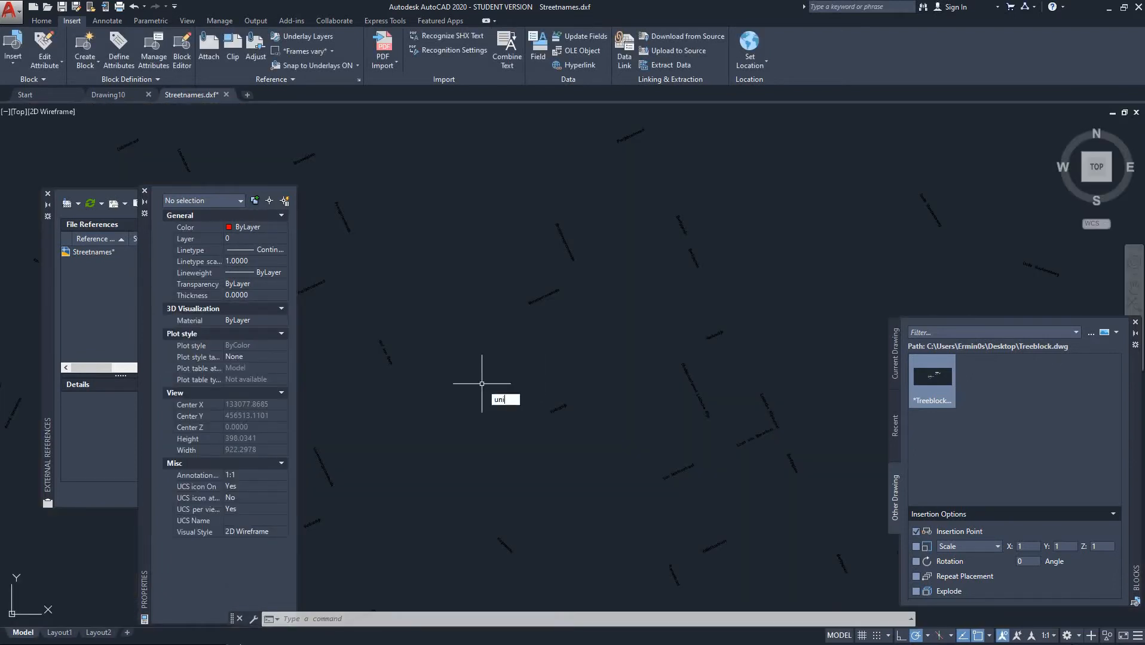
pyautogui.press('Return')
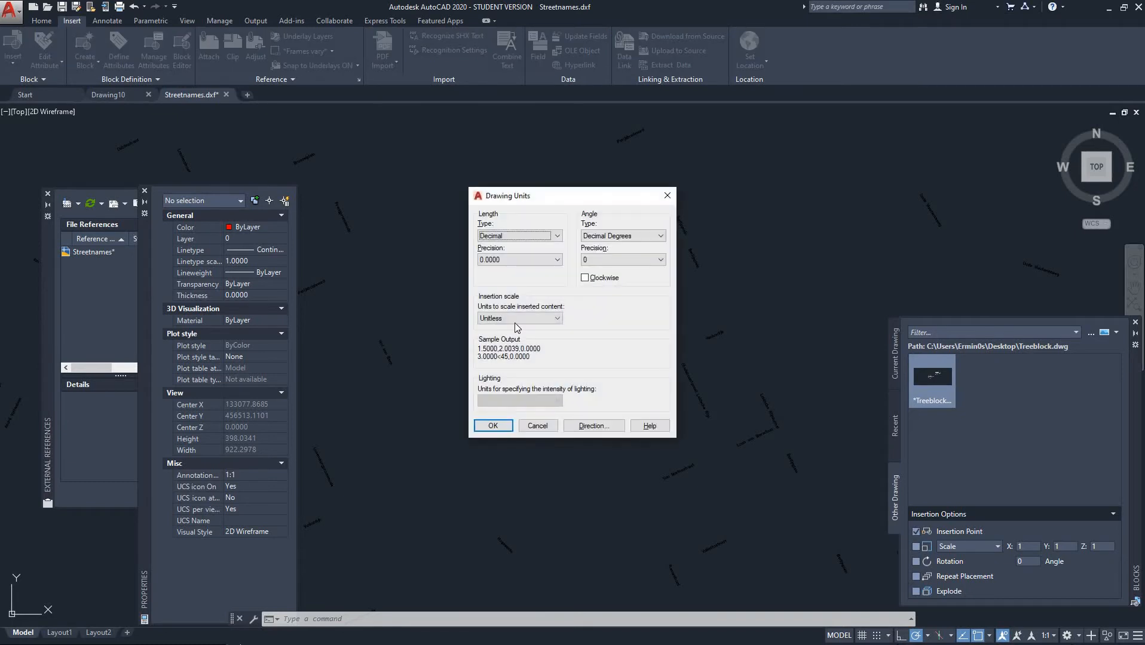
pyautogui.click(518, 317)
pyautogui.click(514, 383)
pyautogui.click(493, 426)
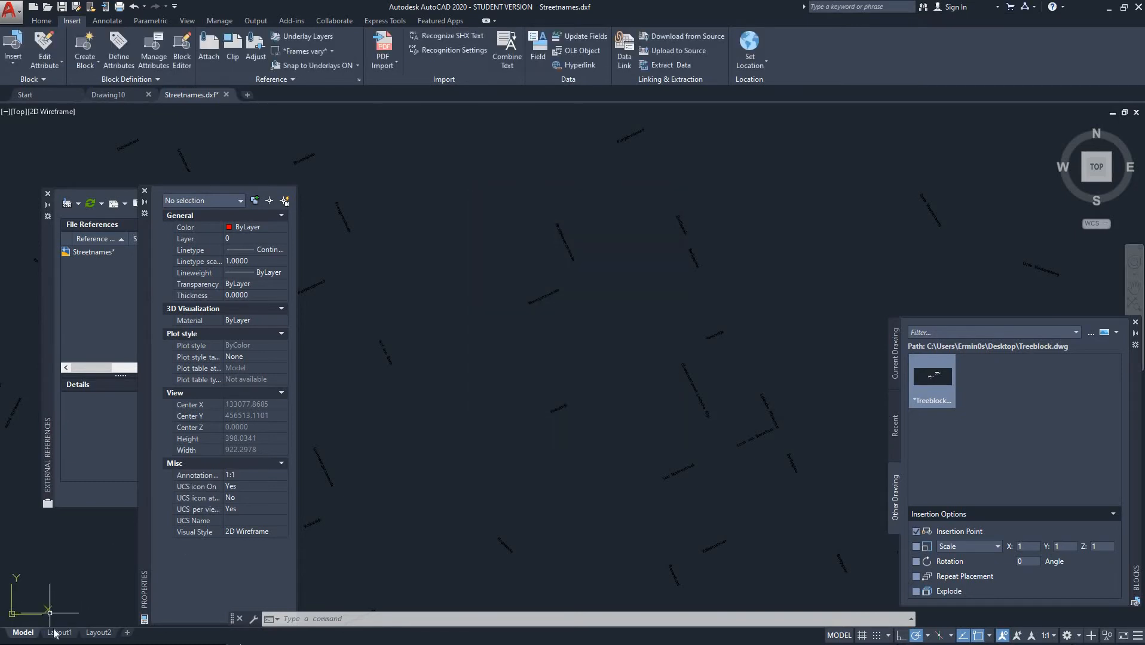
# Open Layout1 and stretch the small viewport's corner to fill the sheet's printable area
pyautogui.click(57, 632)
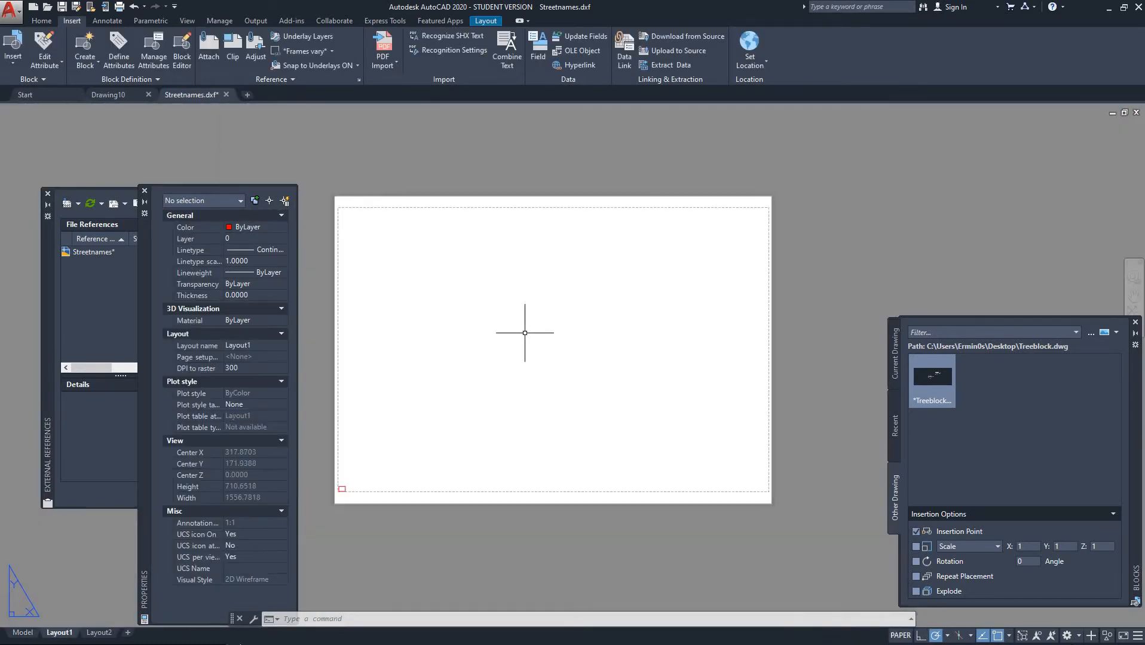
pyautogui.scroll(2, 359, 469)
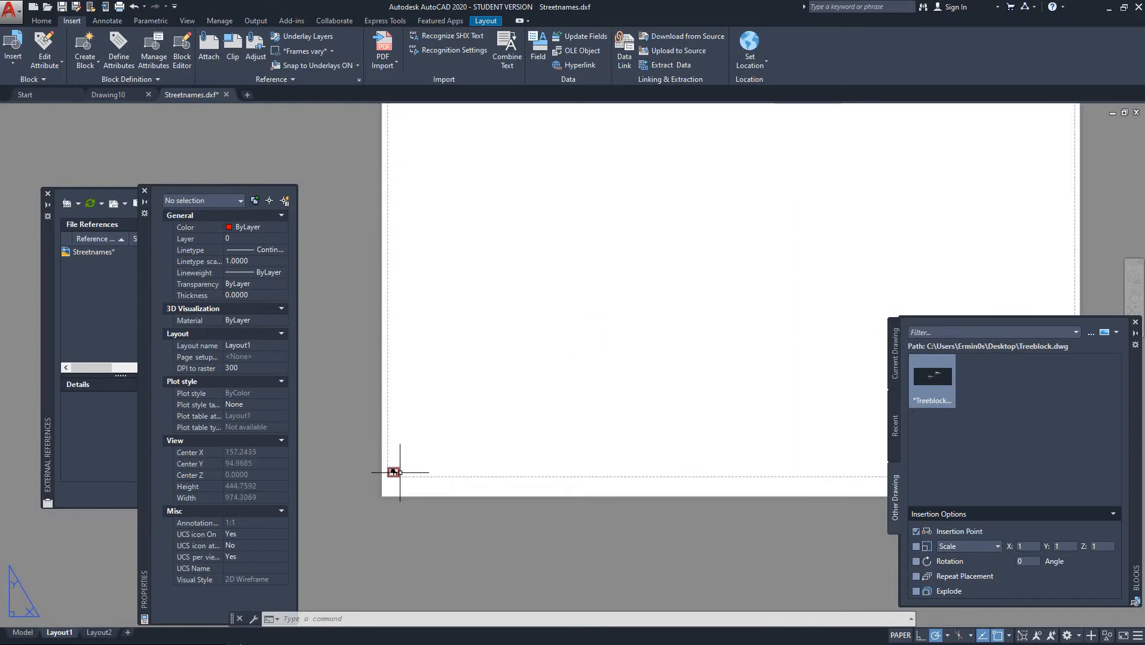
pyautogui.click(394, 472)
pyautogui.click(395, 472)
pyautogui.scroll(-4, 669, 299)
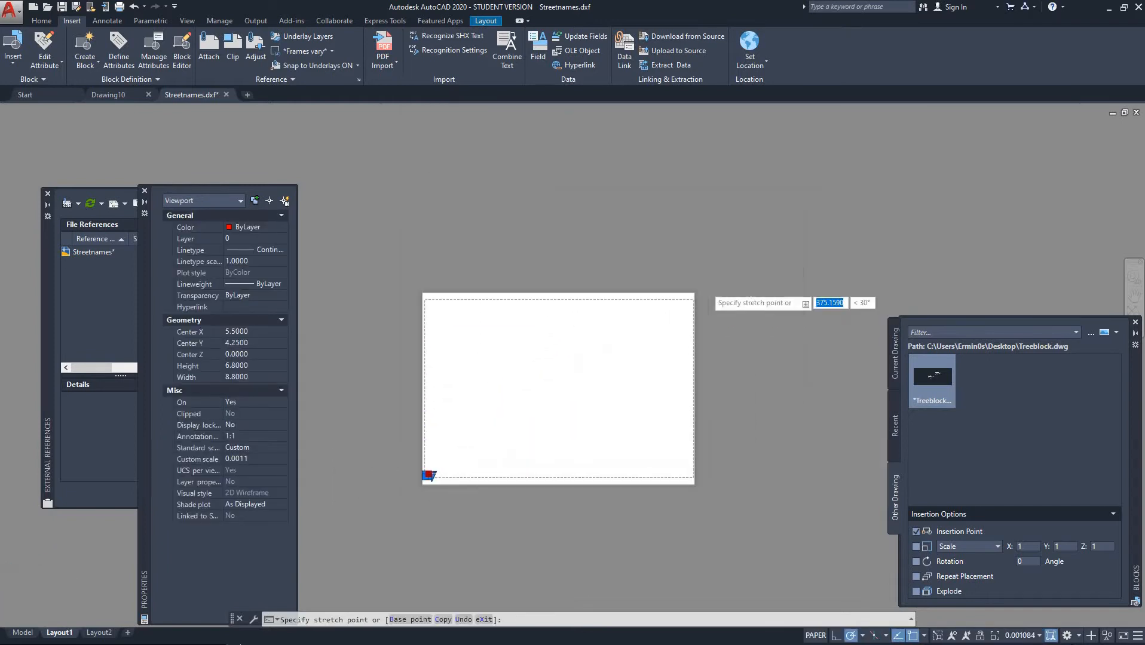
pyautogui.scroll(2, 635, 336)
pyautogui.click(730, 277)
pyautogui.moveTo(538, 402); pyautogui.dragTo(782, 294)
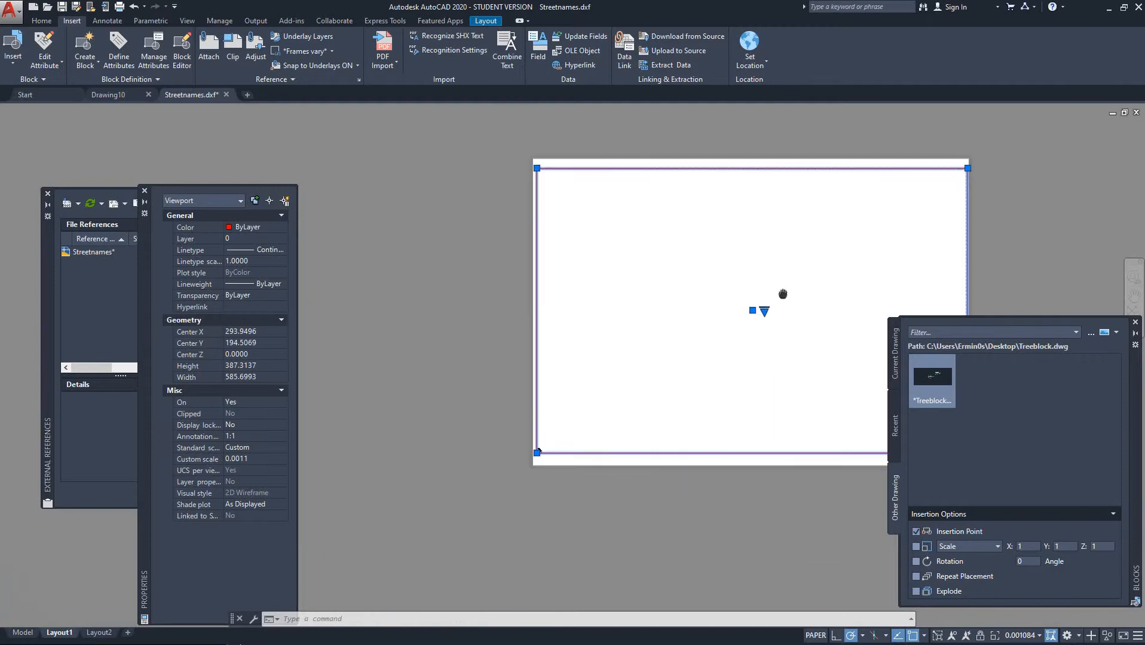
# Activate the Layout1 viewport, zoom it to a 1:1 scale on the street names, and return to paper space to check the labels
pyautogui.doubleClick(592, 385)
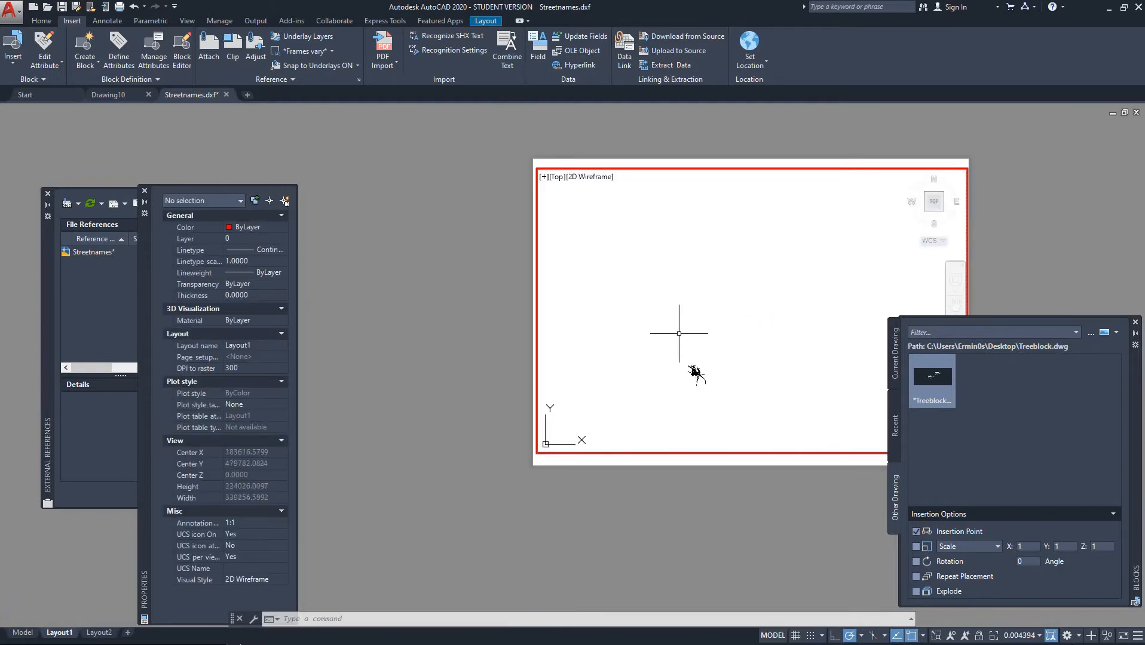
pyautogui.scroll(15, 687, 370)
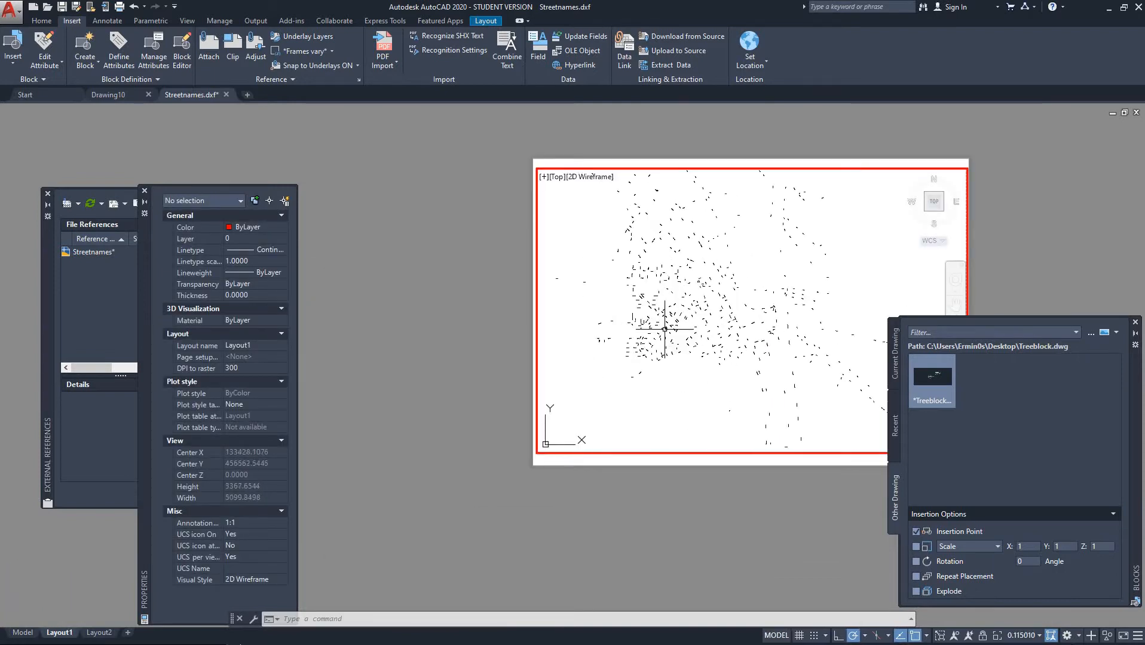
pyautogui.scroll(2, 664, 328)
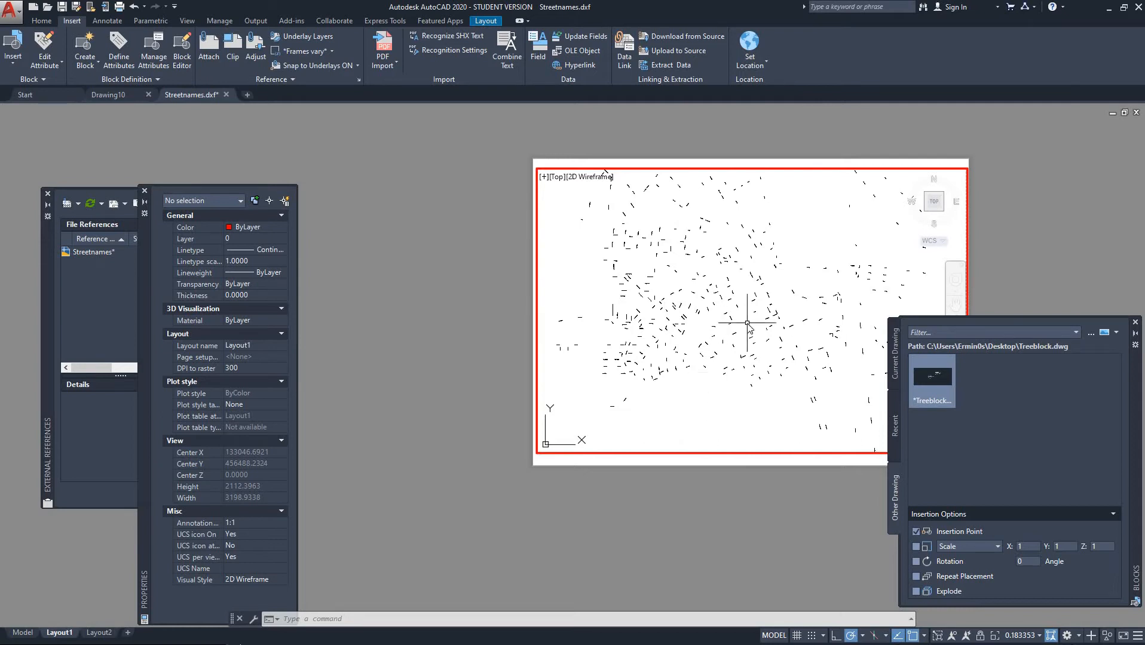
pyautogui.write('z')
pyautogui.press('Return')
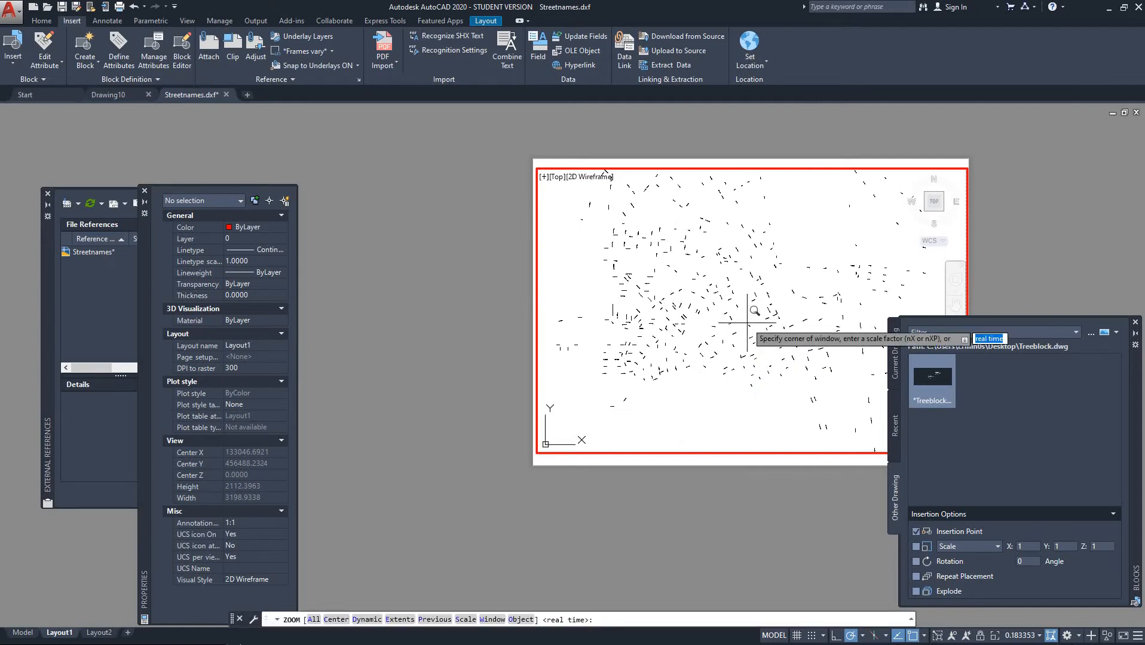
pyautogui.write('100')
pyautogui.press('BackSpace')
pyautogui.press('BackSpace')
pyautogui.press('BackSpace')
pyautogui.press('BackSpace')
pyautogui.press('Return')
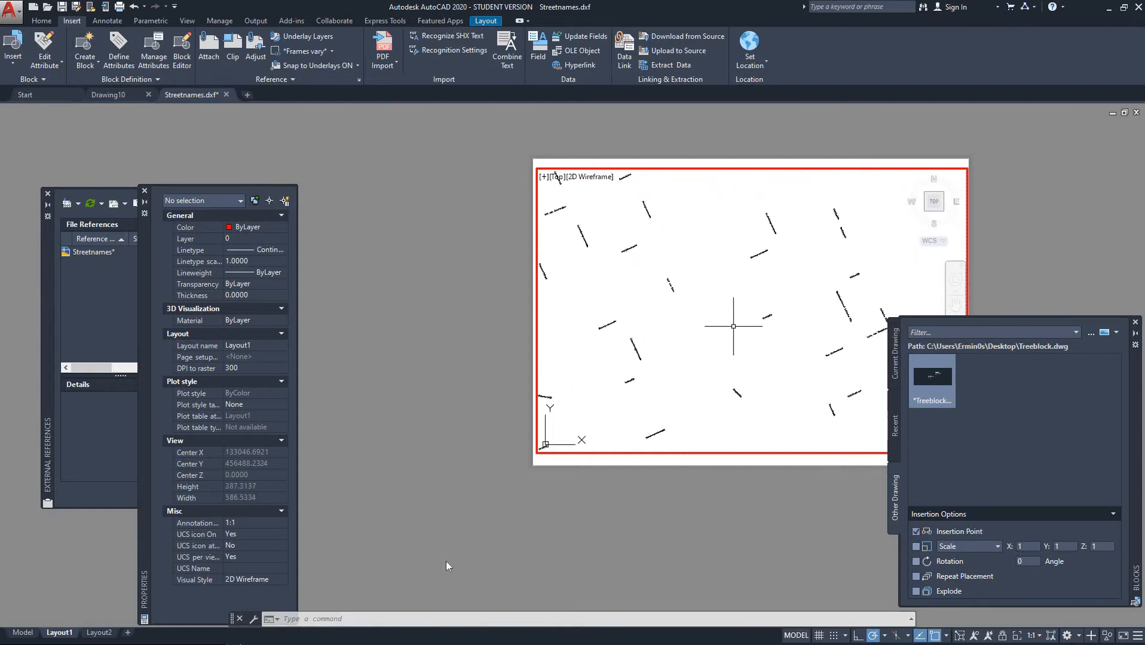
pyautogui.doubleClick(452, 557)
pyautogui.scroll(5, 634, 459)
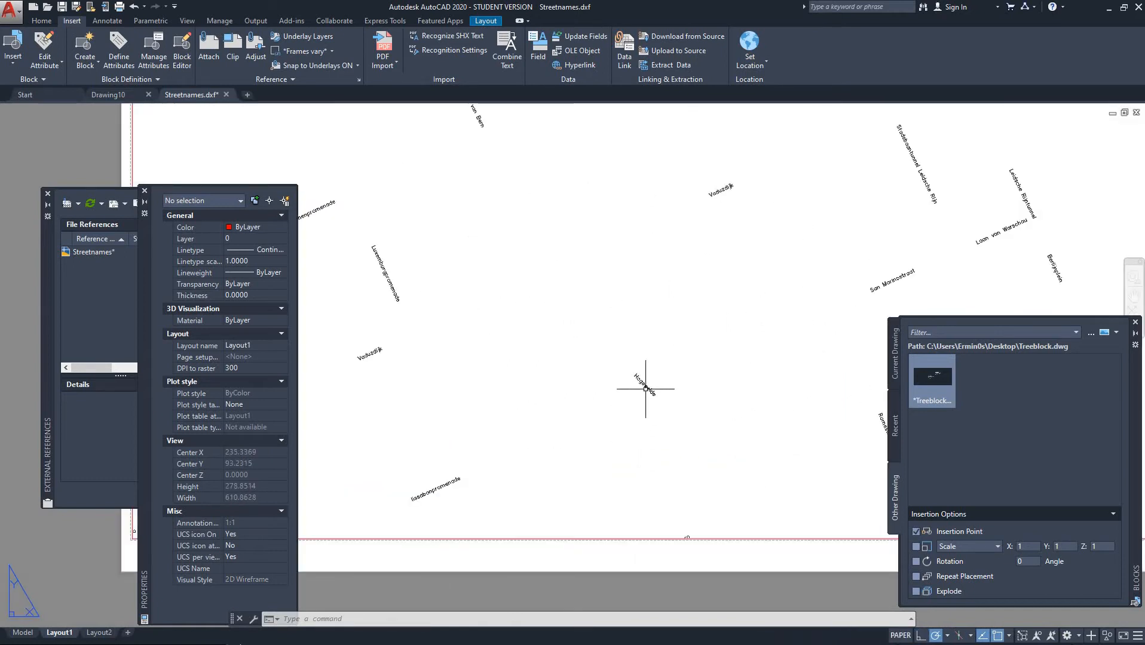
# Switch to QGIS and open the label properties of the openbareruimtelabel (punt) layer
pyautogui.hotkey('alt', 'Tab')
pyautogui.press('Tab')
pyautogui.press('Tab')
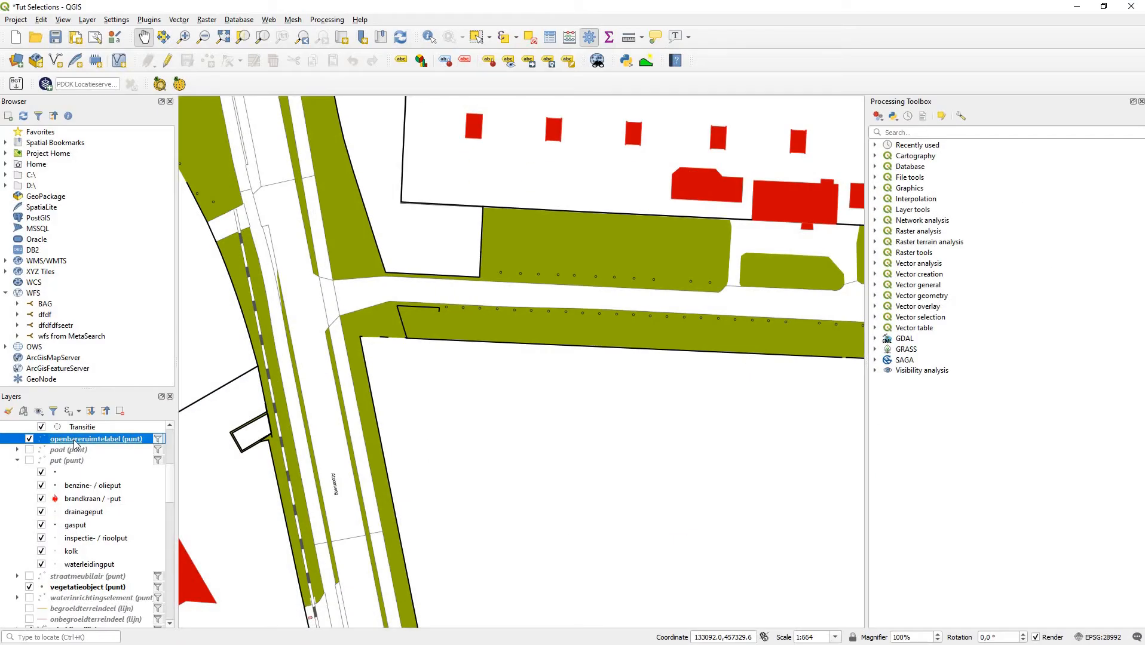
pyautogui.doubleClick(74, 439)
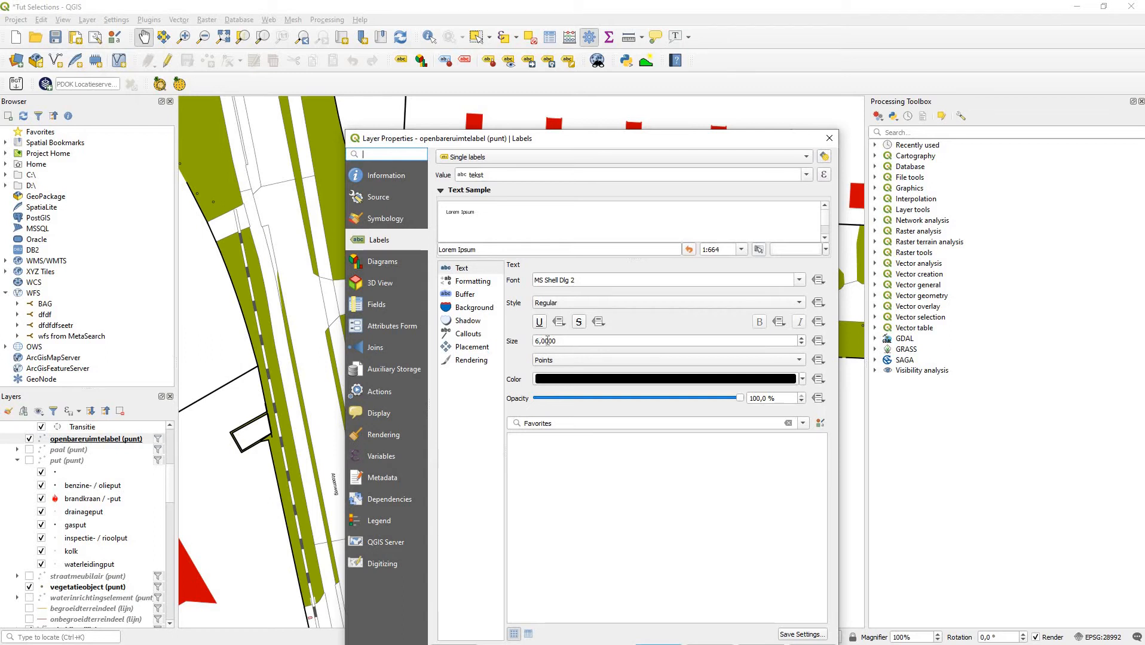
# Try a label text size of 10 points and close the layer properties without applying it
pyautogui.click(801, 338)
pyautogui.click(801, 338)
pyautogui.click(802, 338)
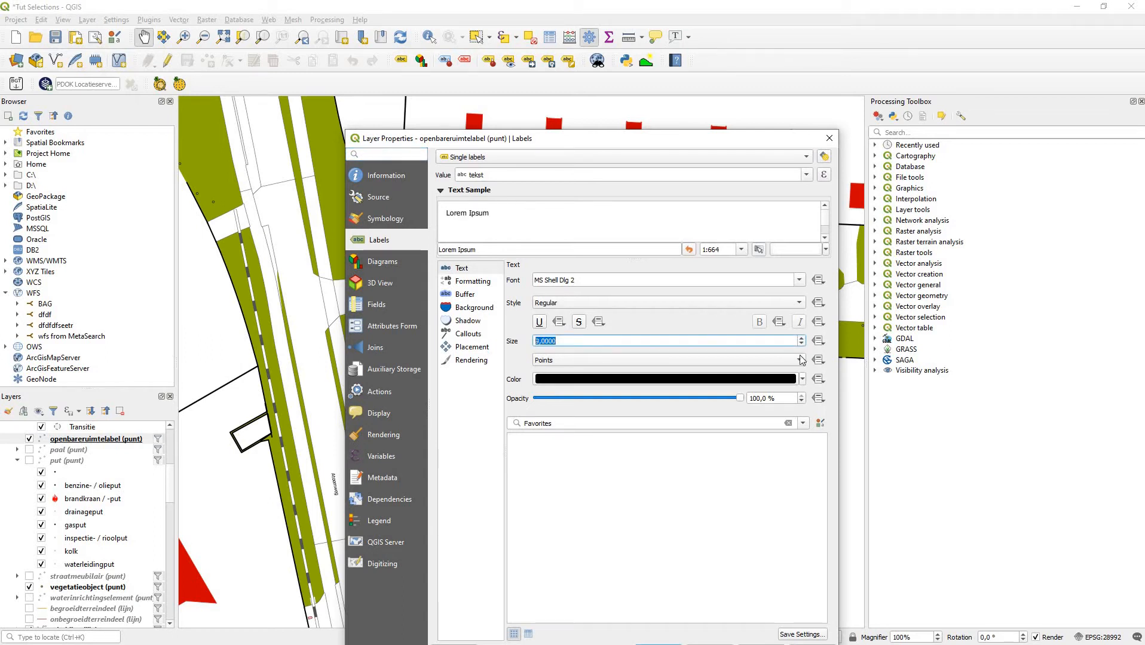
pyautogui.click(801, 337)
pyautogui.click(795, 635)
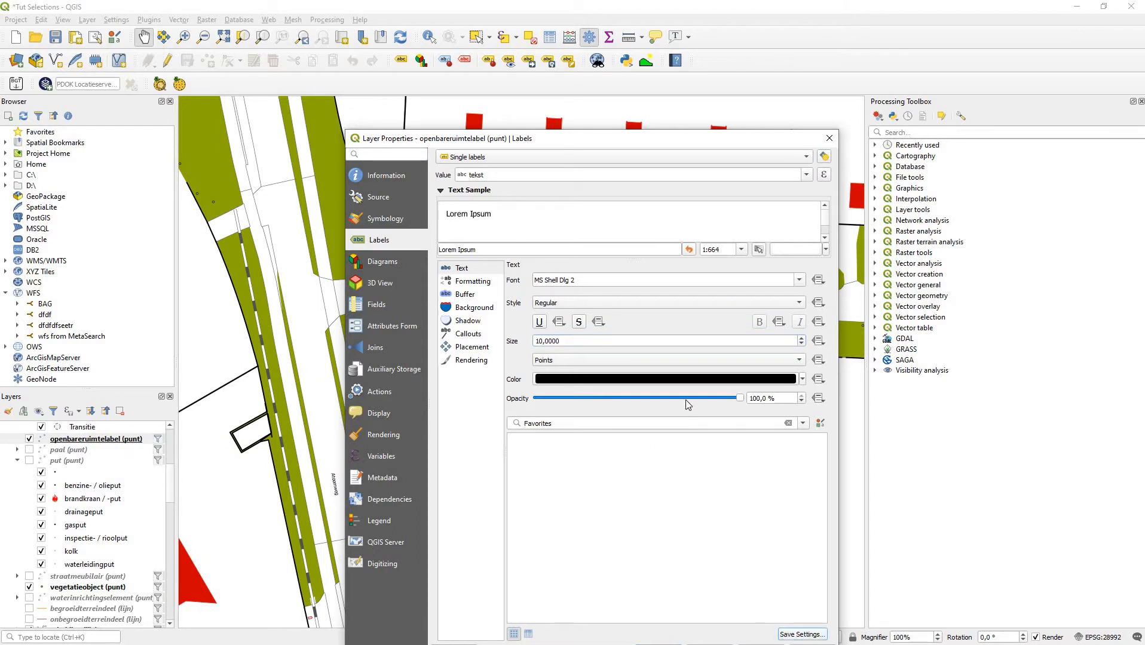
pyautogui.click(707, 460)
pyautogui.moveTo(598, 138); pyautogui.dragTo(548, 112)
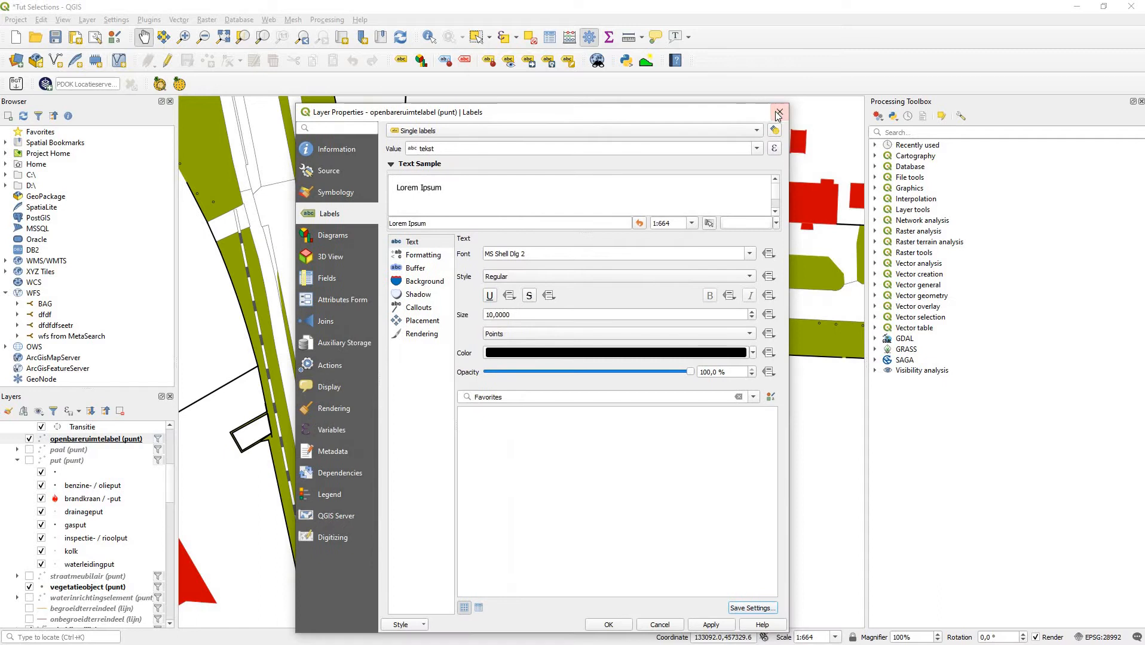
pyautogui.click(779, 113)
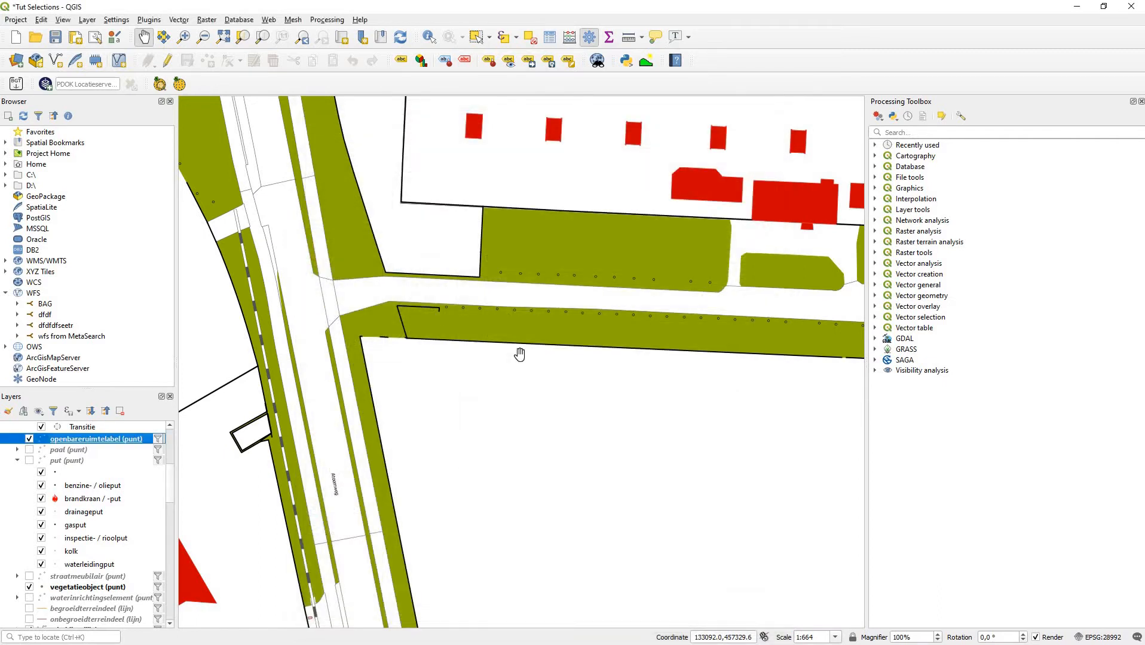
# Switch to File Explorer, browse to Desktop > Gis Tutorial > BODEM SHP, and add the Bodem shapefile to the QGIS layers
pyautogui.hotkey('alt', 'Tab')
pyautogui.hotkey('alt', 'Tab')
pyautogui.hotkey('alt', 'Tab')
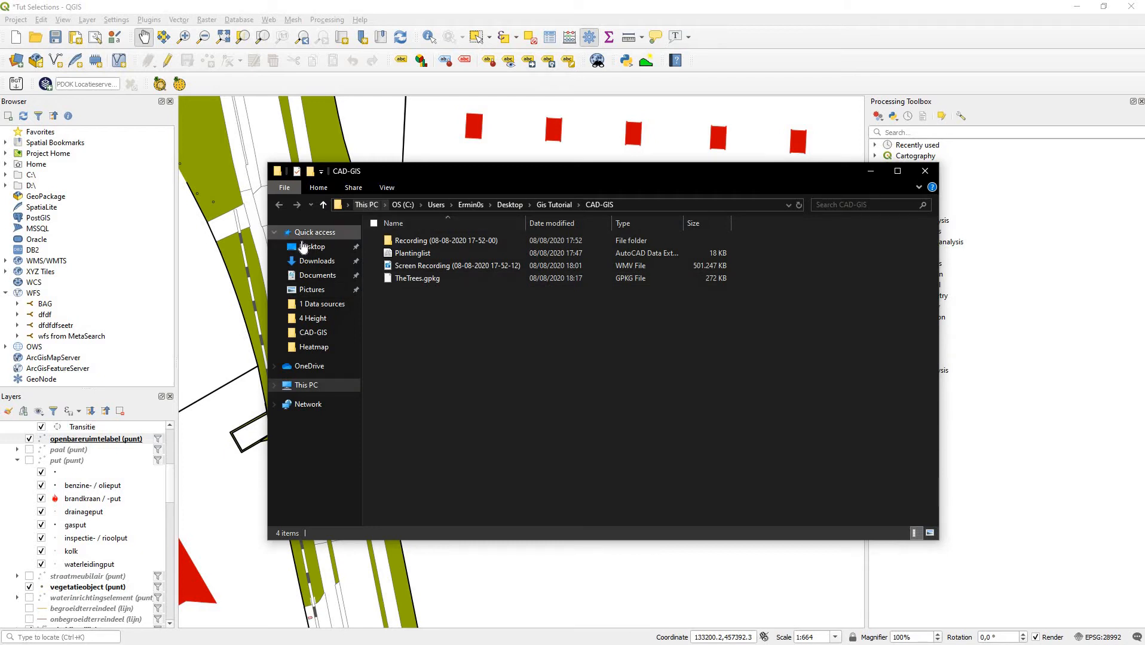
pyautogui.click(308, 246)
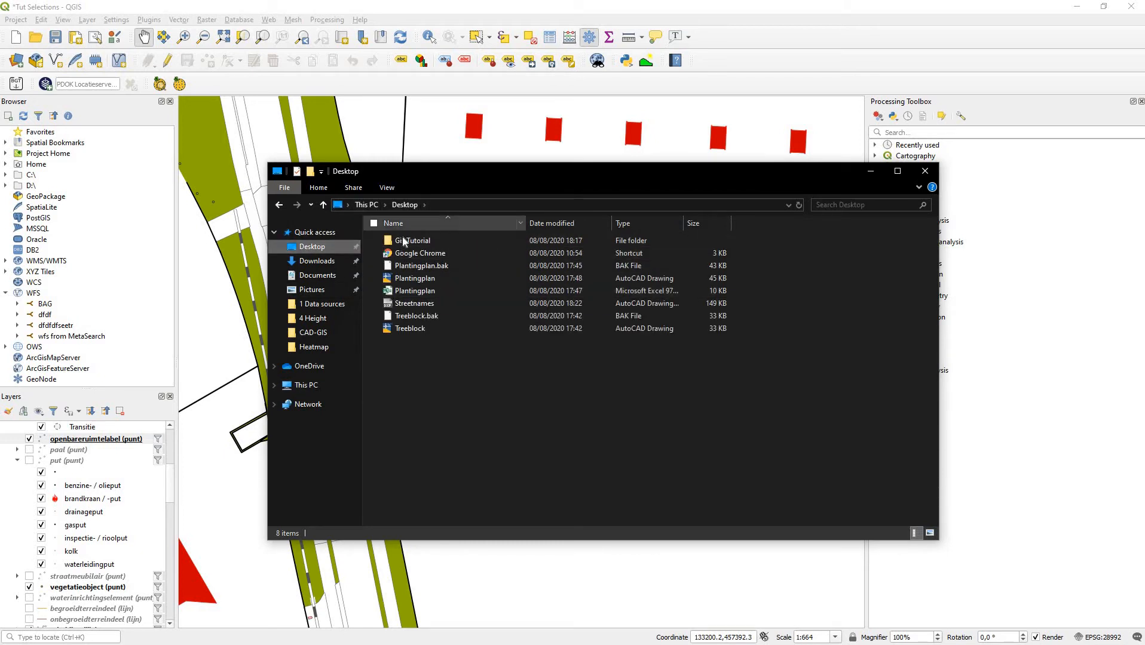
pyautogui.doubleClick(406, 240)
pyautogui.doubleClick(422, 353)
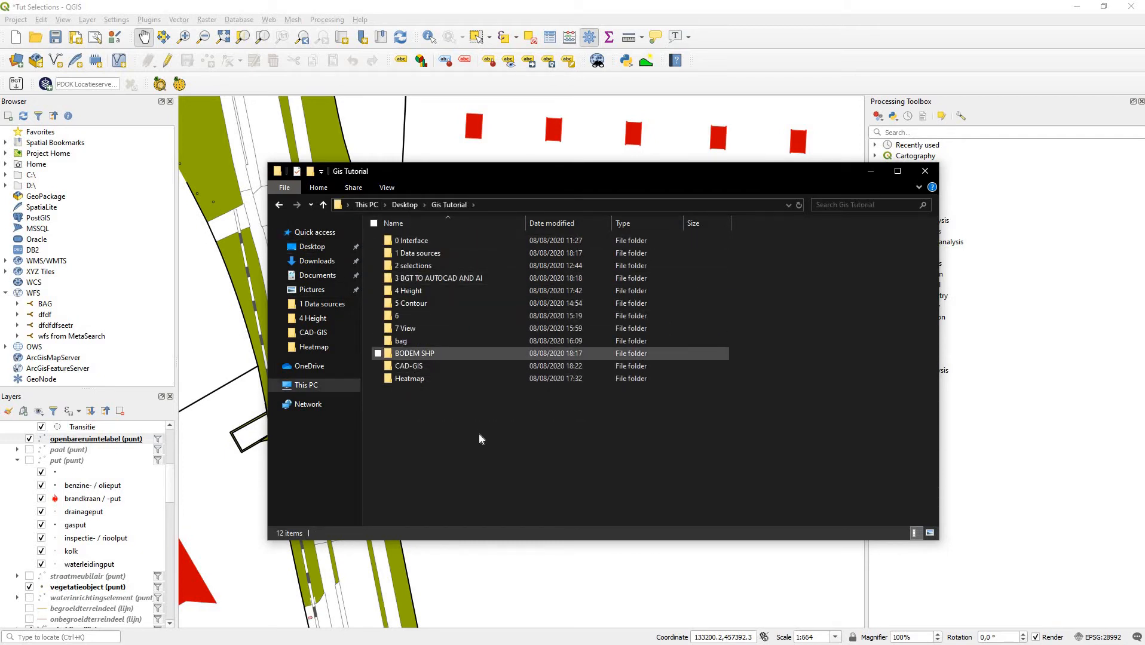
pyautogui.click(418, 328)
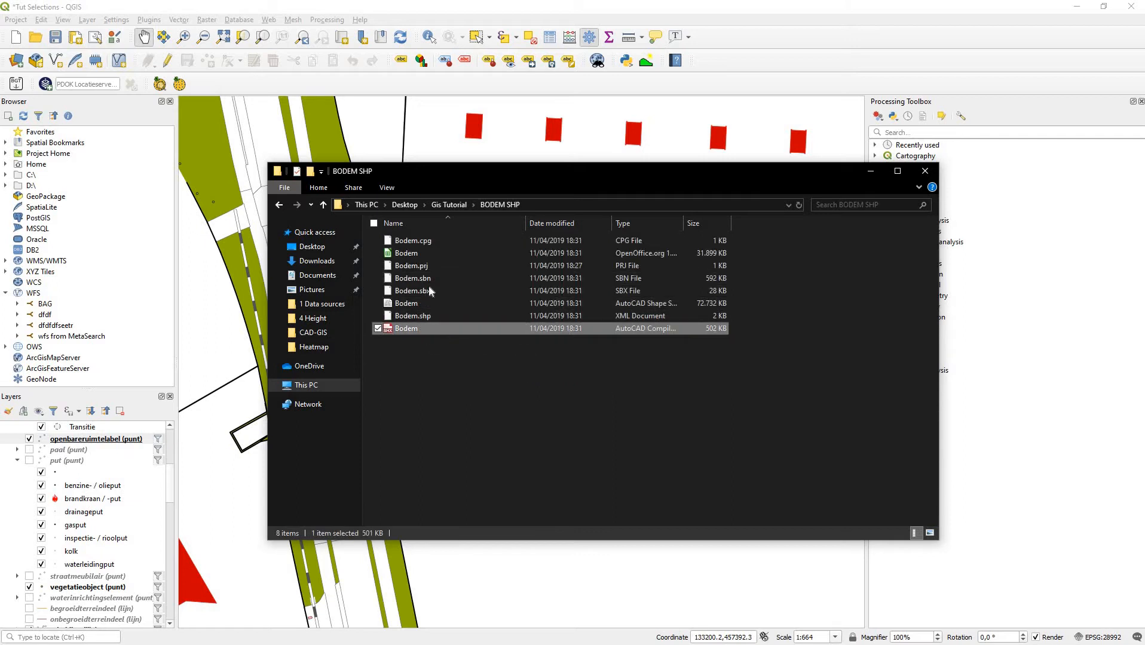
pyautogui.click(453, 303)
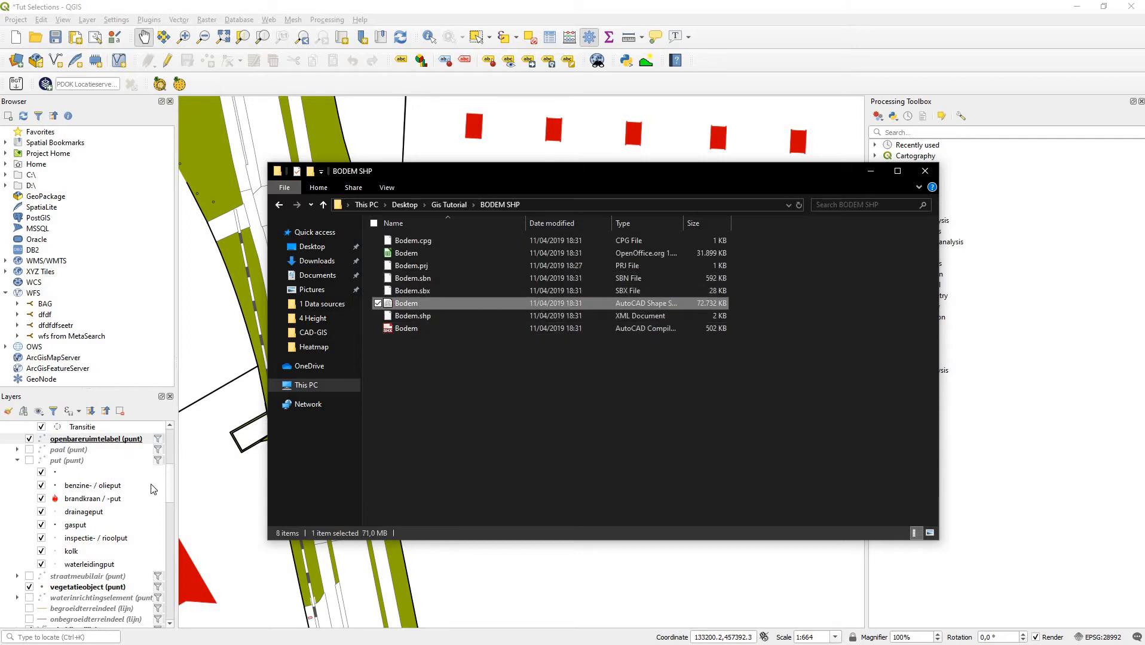
pyautogui.moveTo(153, 490); pyautogui.dragTo(86, 473)
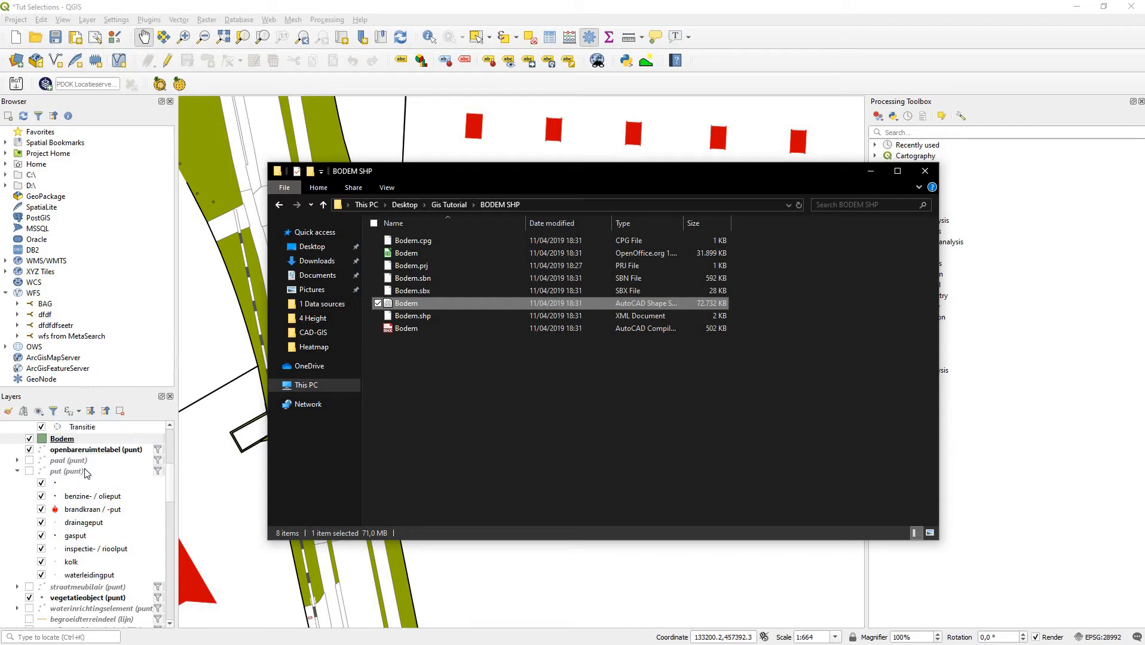
pyautogui.click(580, 17)
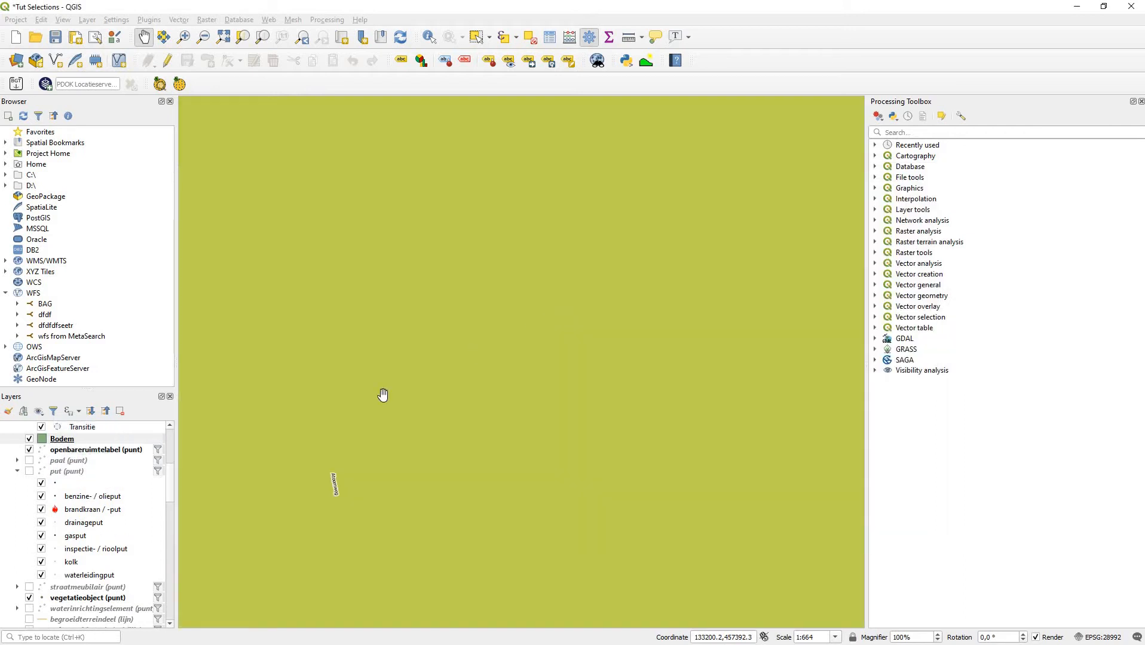
# Move the Bodem layer to the top of the layer list, above the Trecht BGT group
pyautogui.scroll(-3, 376, 412)
pyautogui.scroll(-2, 358, 427)
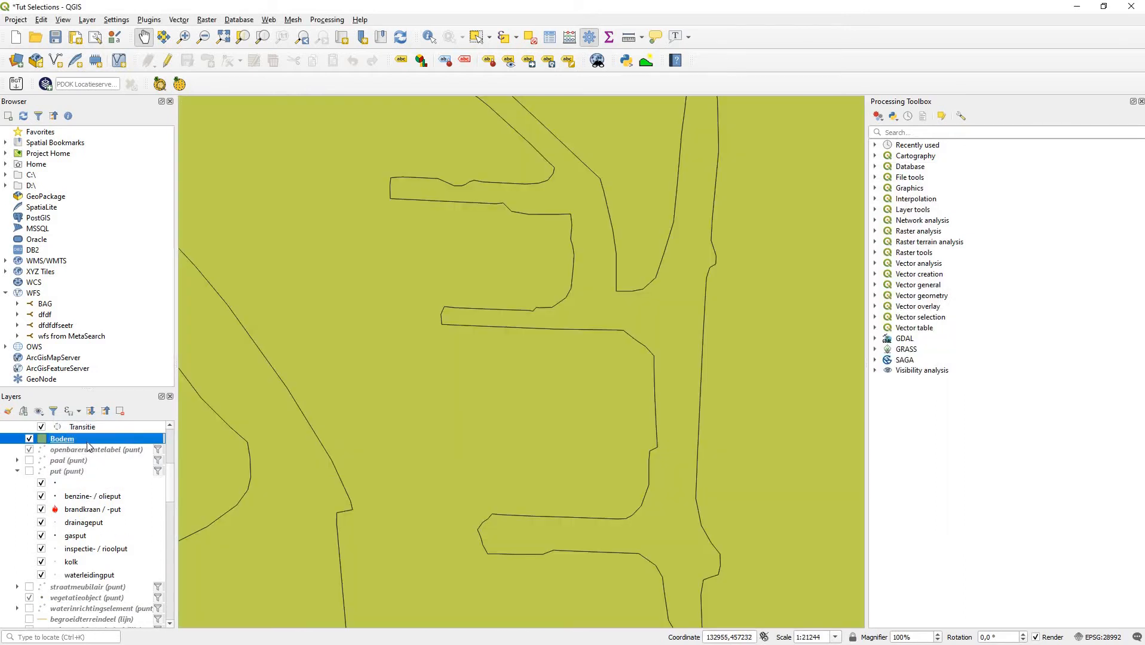
pyautogui.scroll(5, 83, 525)
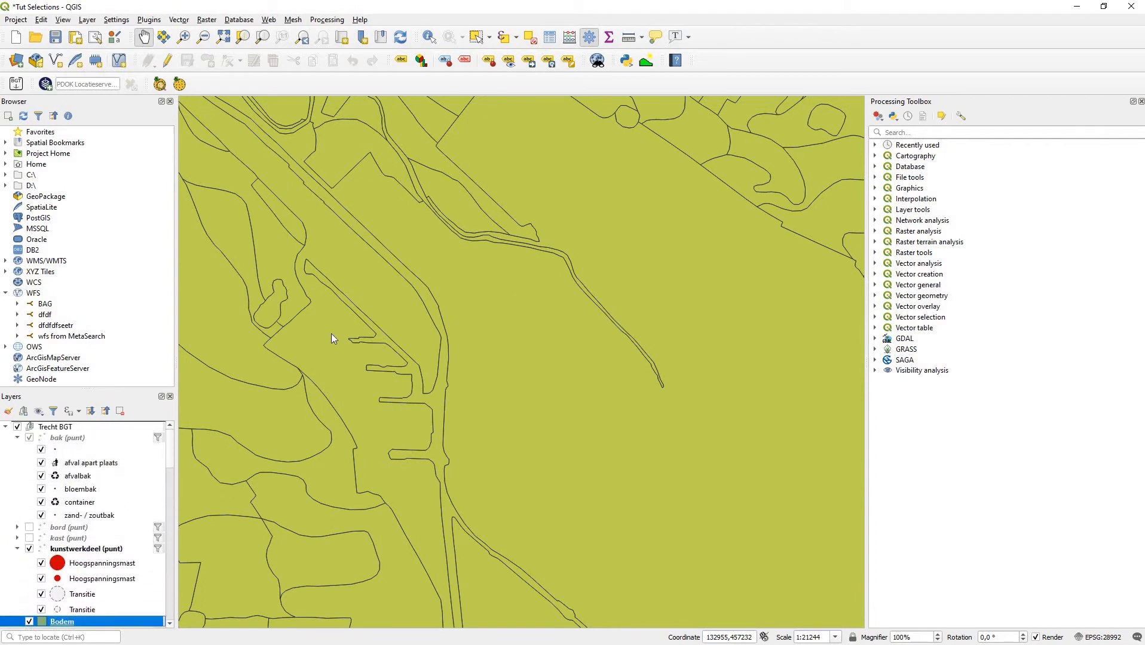
pyautogui.scroll(-1, 504, 283)
pyautogui.scroll(-3, 505, 283)
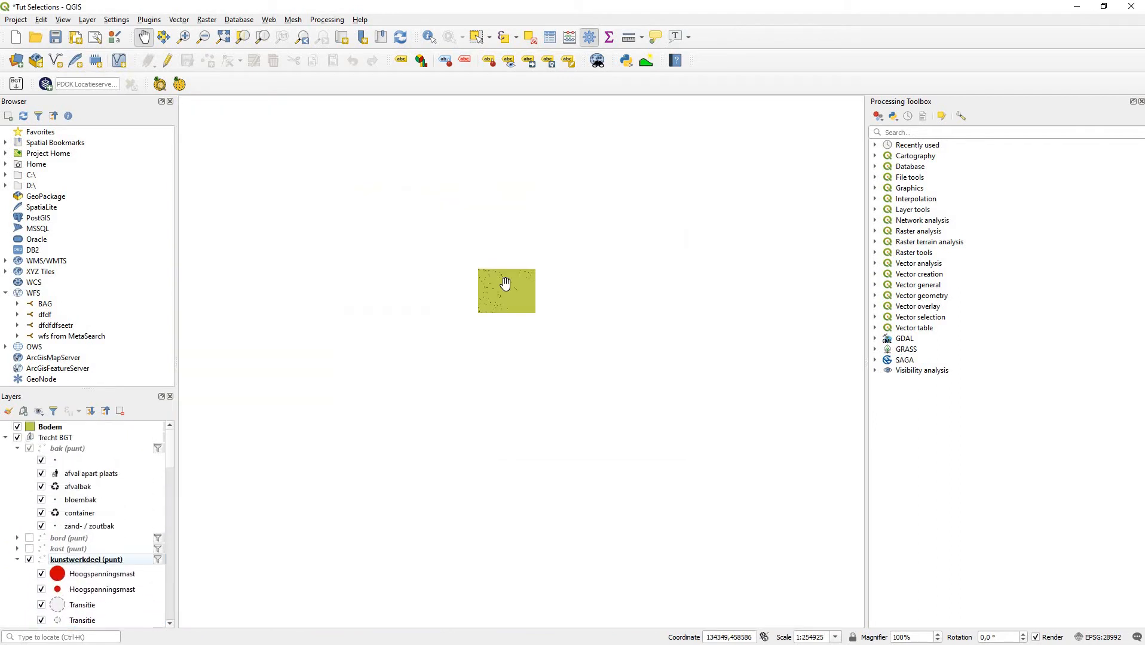
pyautogui.scroll(1, 505, 284)
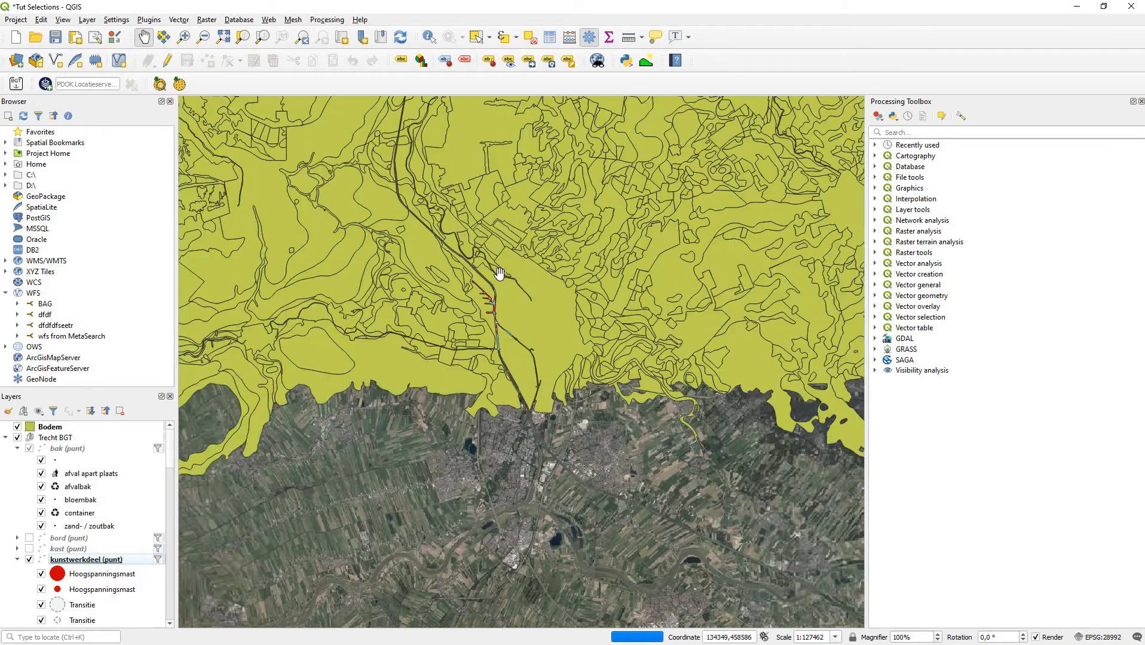
# Open the Bodem layer's attribute table, examine the soil classification columns through SUBGRP and Area, and close the table
pyautogui.rightClick(74, 428)
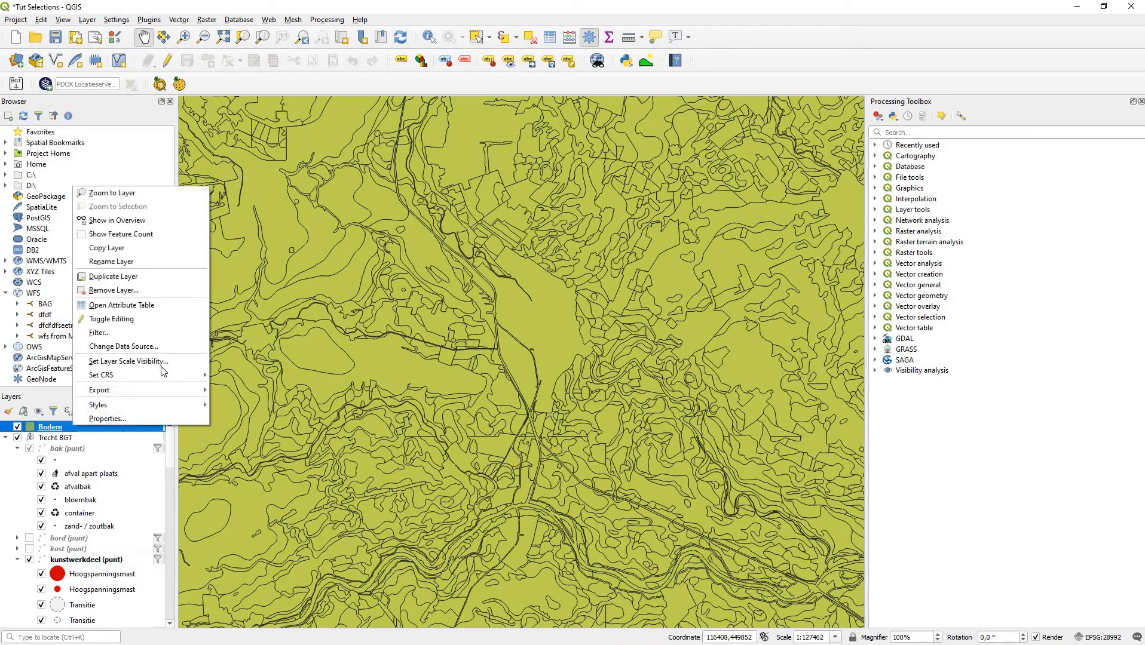
pyautogui.click(633, 319)
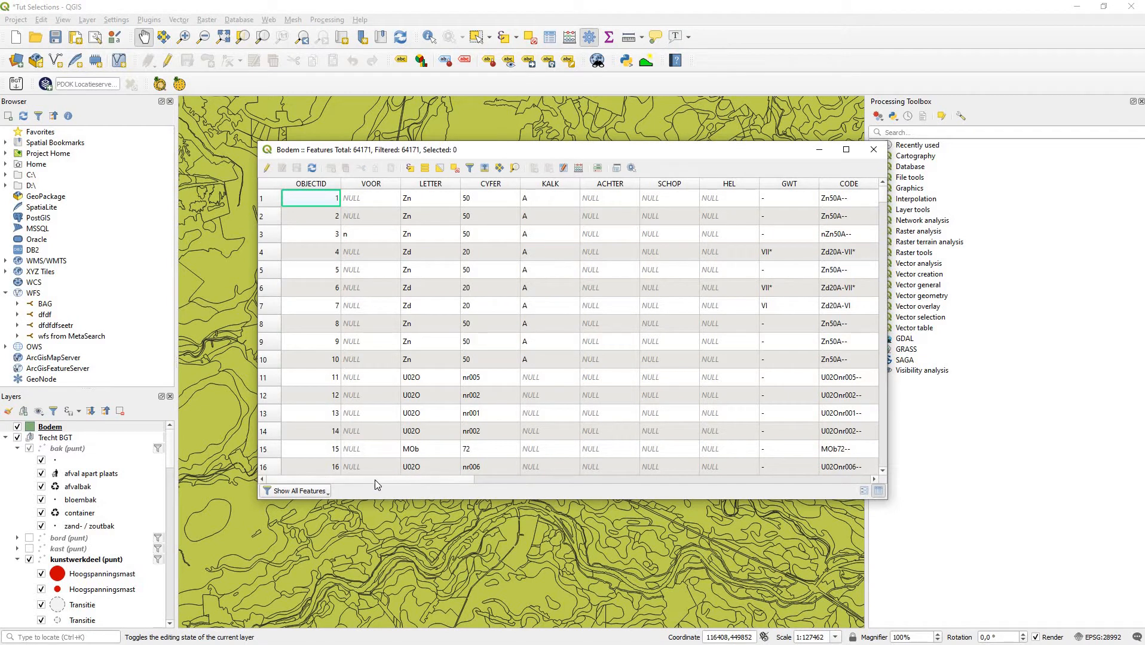
pyautogui.moveTo(375, 479); pyautogui.dragTo(529, 479)
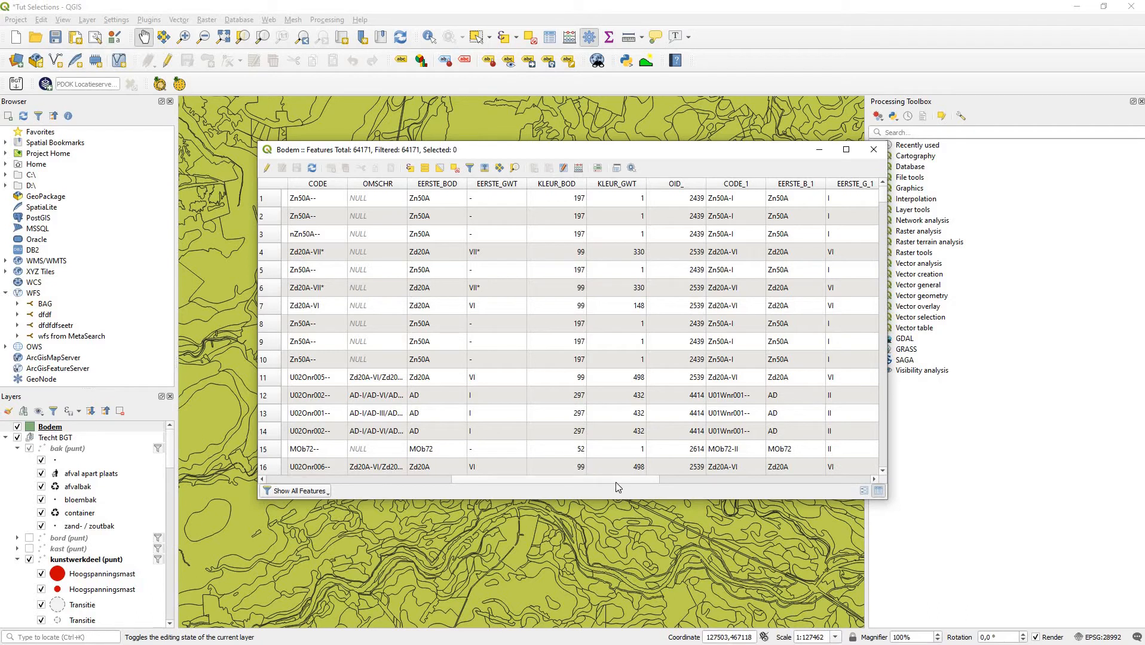
pyautogui.moveTo(616, 481); pyautogui.dragTo(693, 480)
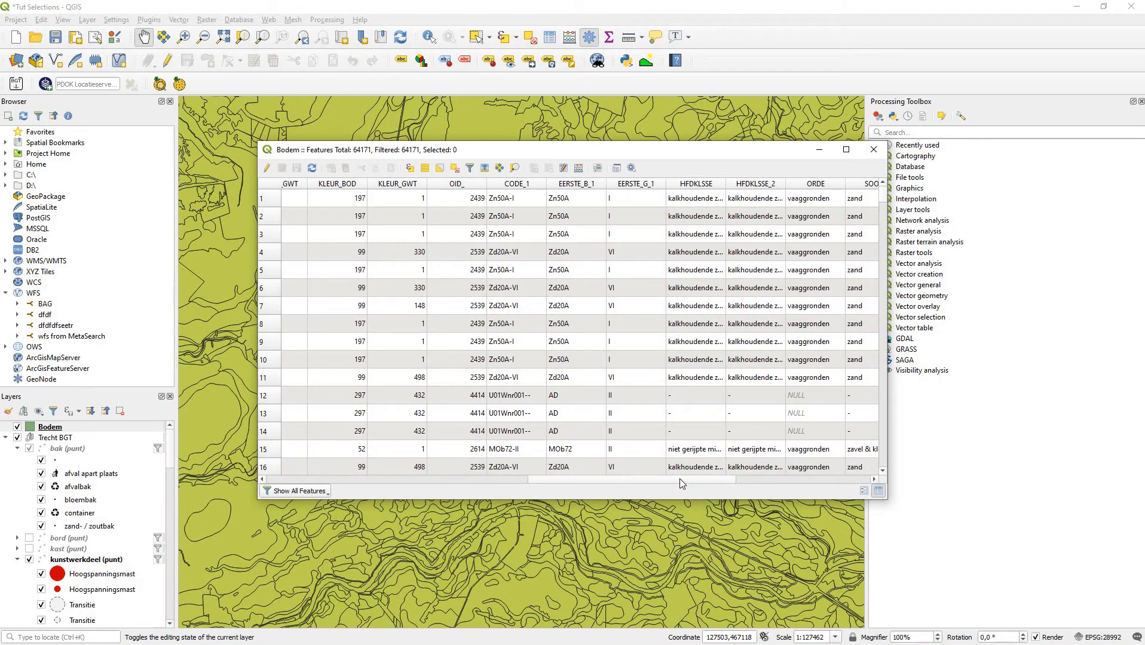
pyautogui.moveTo(680, 478); pyautogui.dragTo(767, 478)
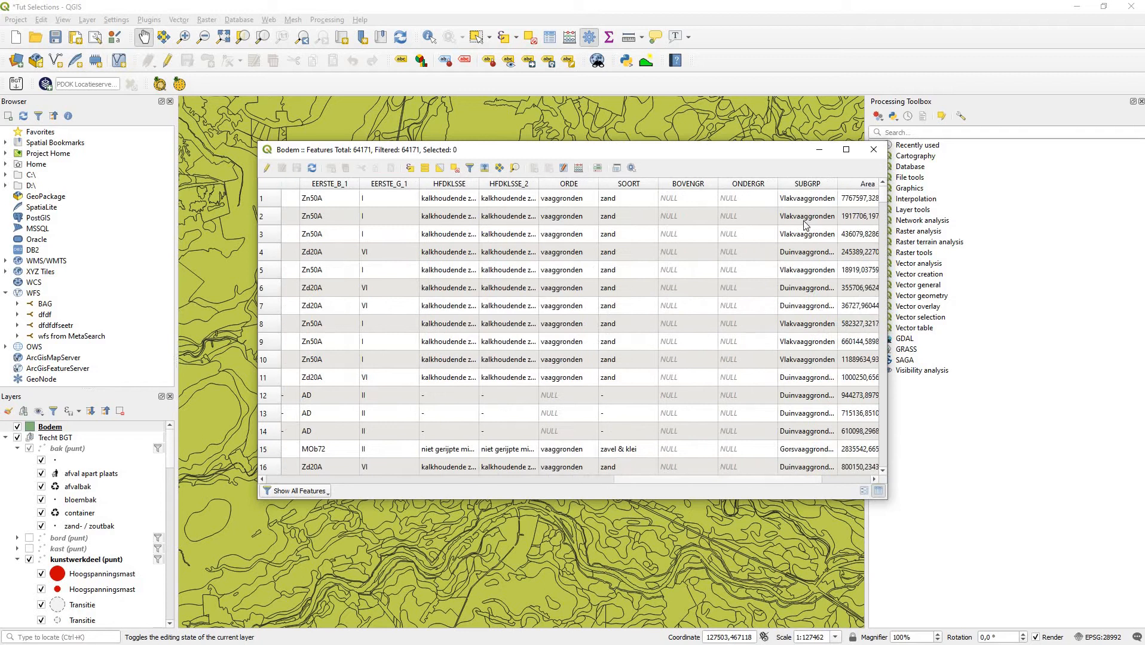
pyautogui.click(874, 149)
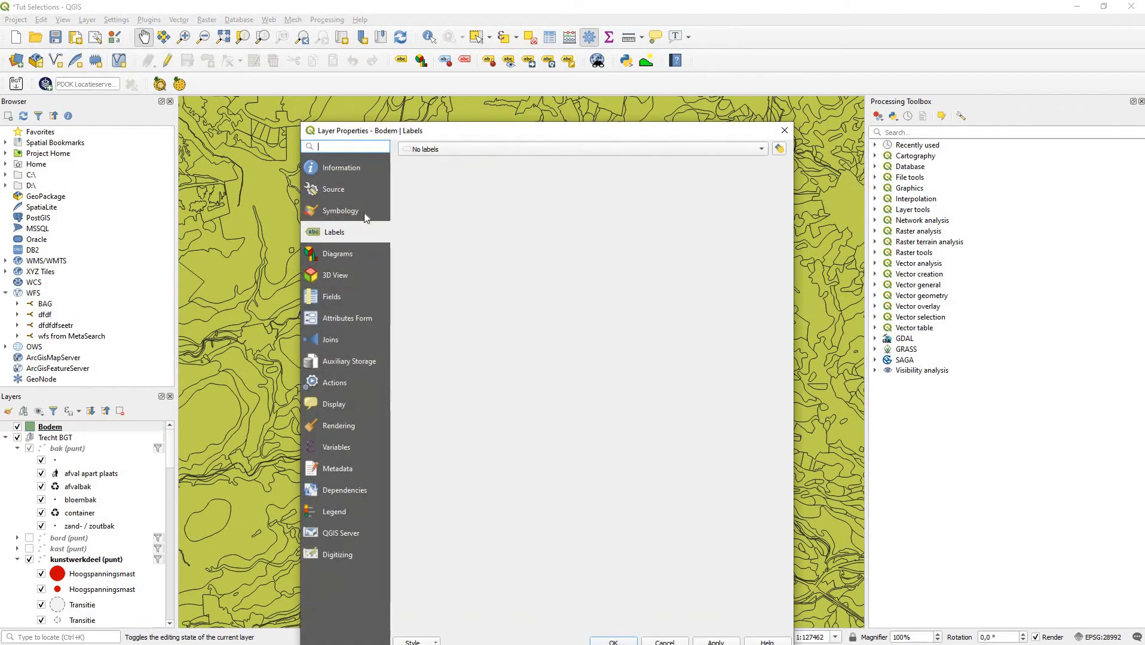
# Change the Bodem layer's symbology from a single symbol to Categorized
pyautogui.click(364, 211)
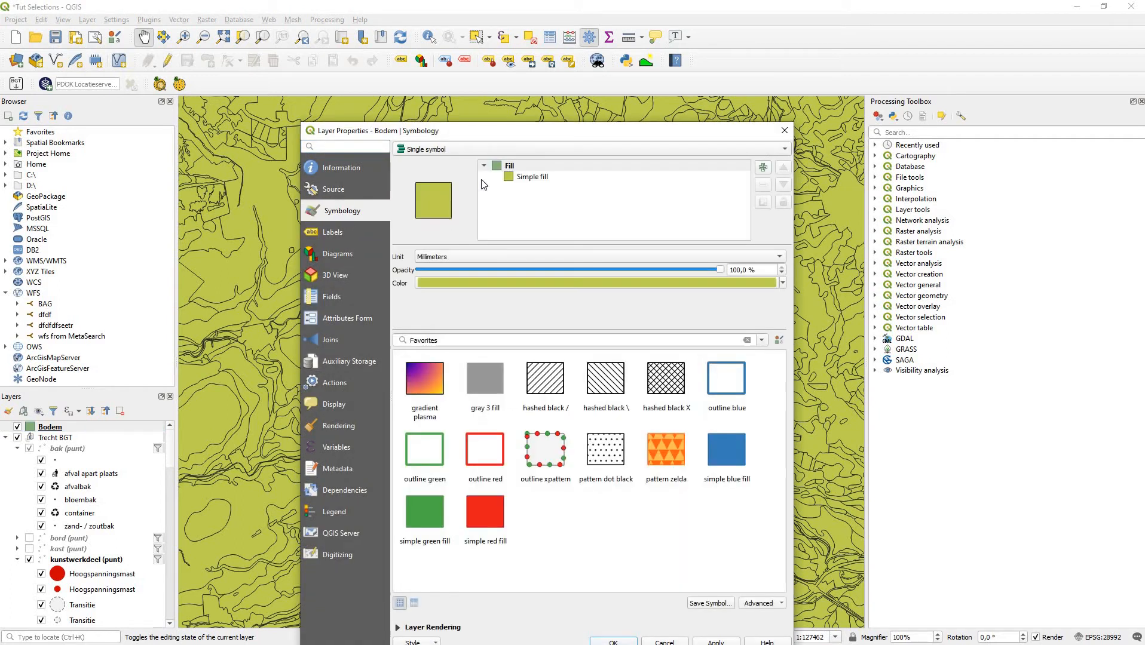
pyautogui.click(545, 150)
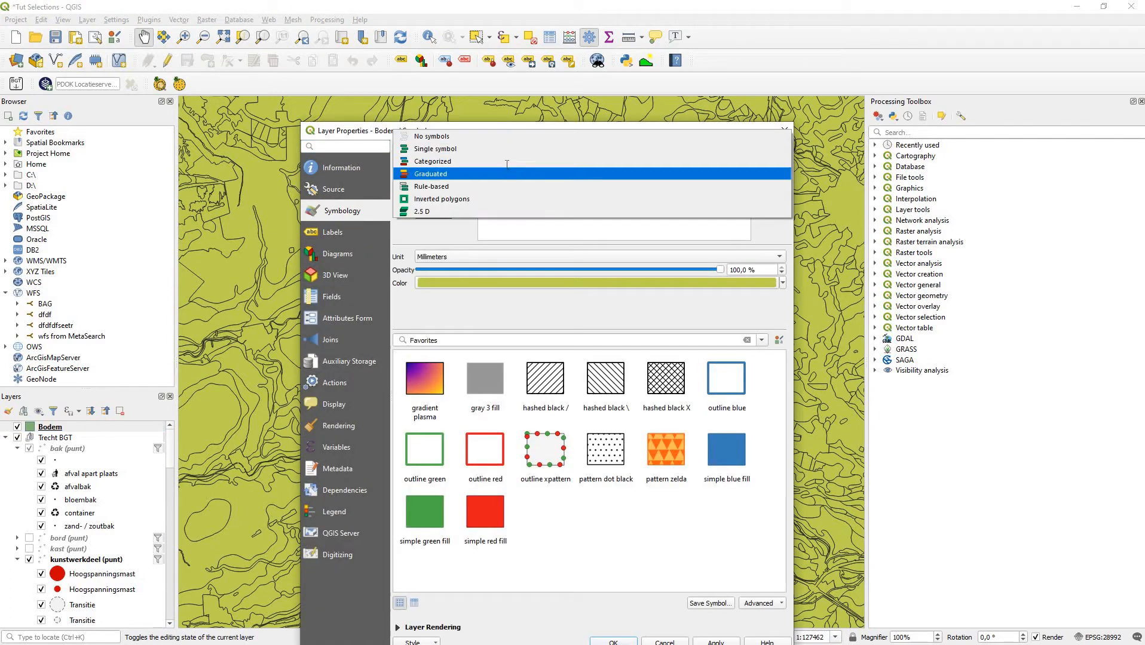
pyautogui.click(505, 161)
# Examine the base symbol's settings and the available color ramps, leaving both as they are
pyautogui.click(555, 185)
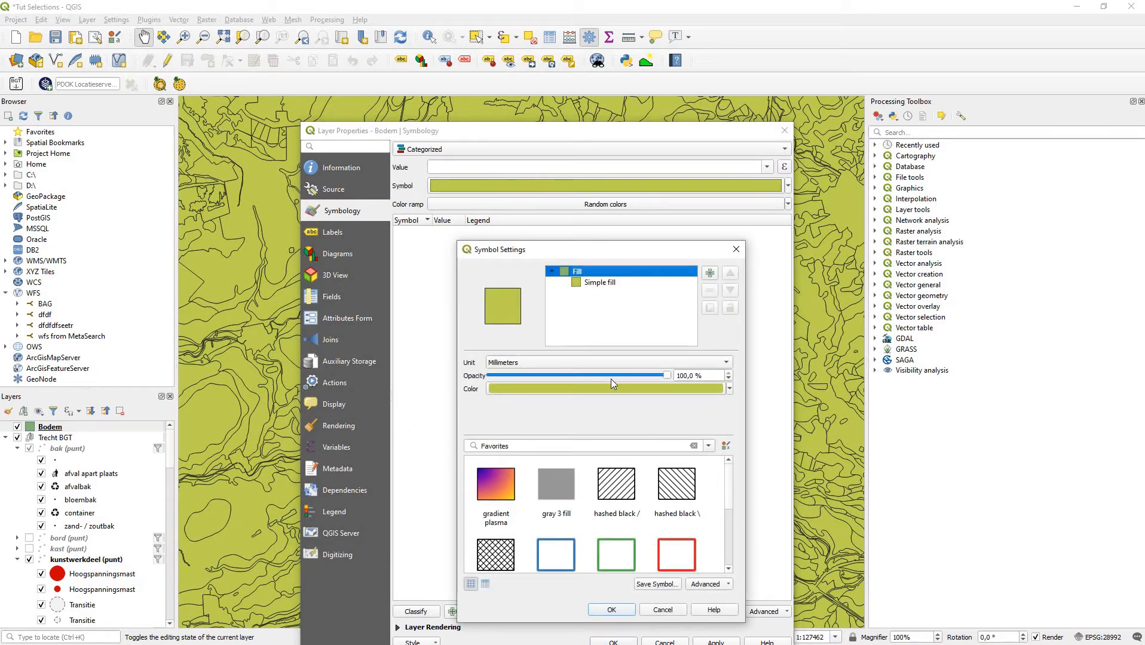
pyautogui.click(736, 250)
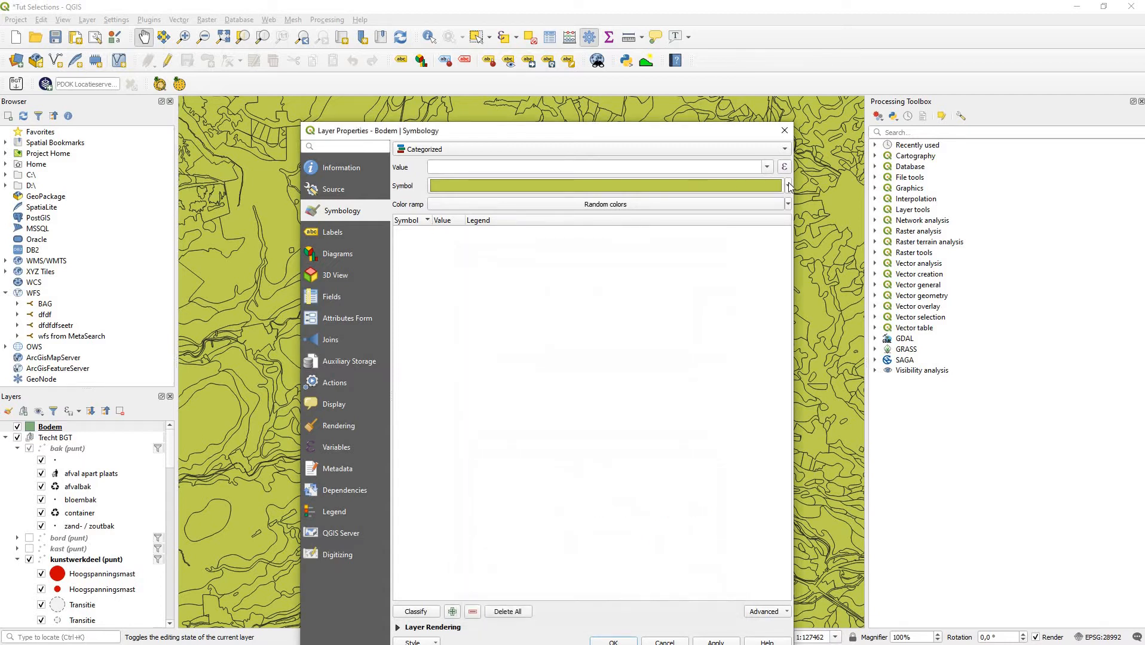
pyautogui.click(788, 185)
pyautogui.click(787, 204)
pyautogui.click(787, 204)
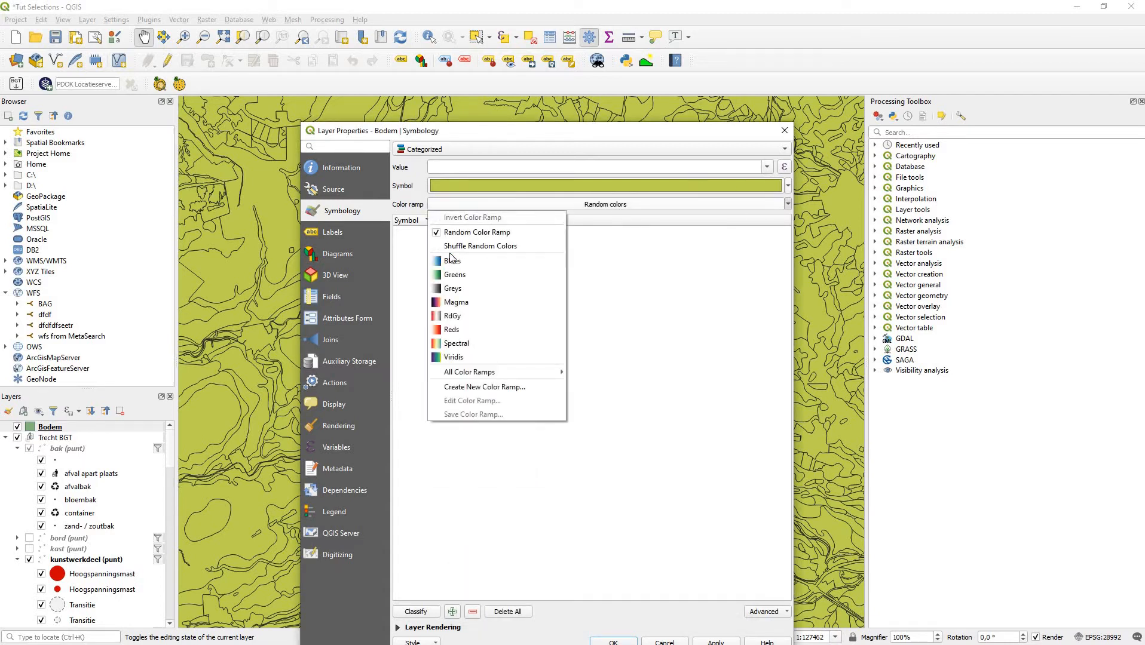
pyautogui.click(608, 210)
pyautogui.click(611, 208)
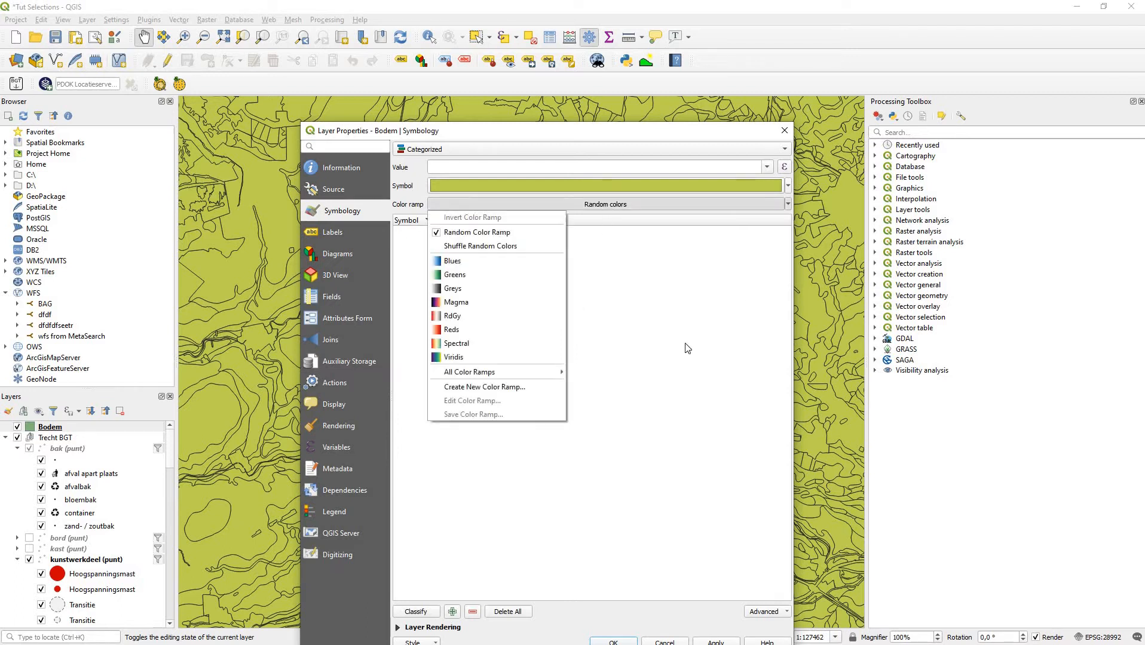
# Classify the Bodem layer by the SOORT field and widen the Value column of the class list
pyautogui.click(408, 617)
pyautogui.click(410, 616)
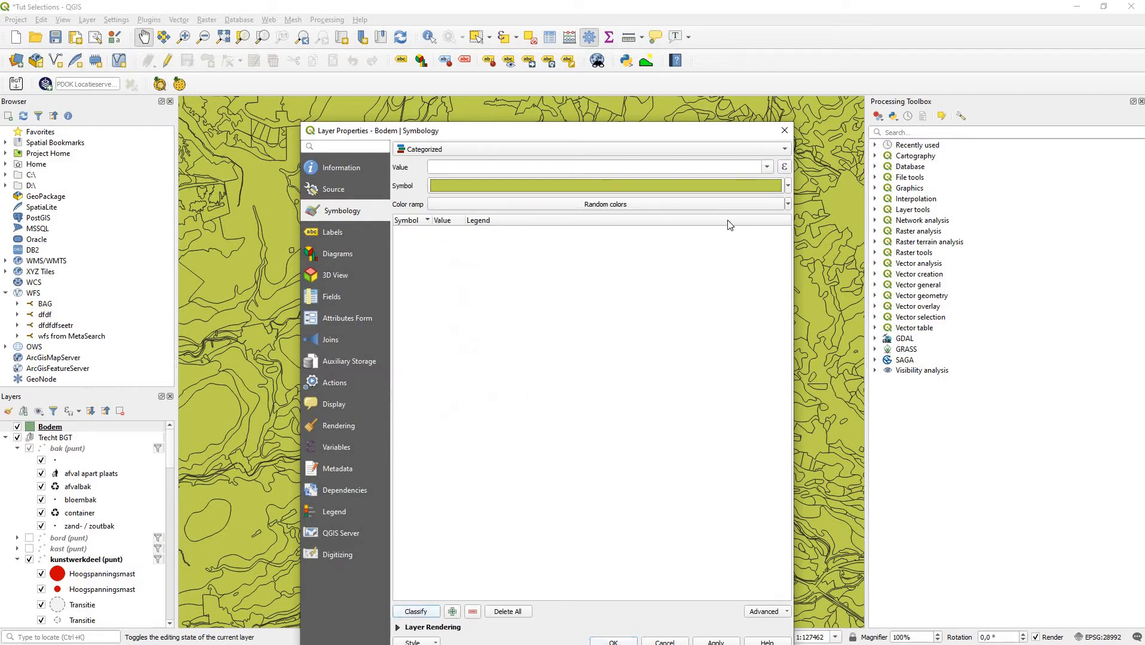
pyautogui.click(766, 168)
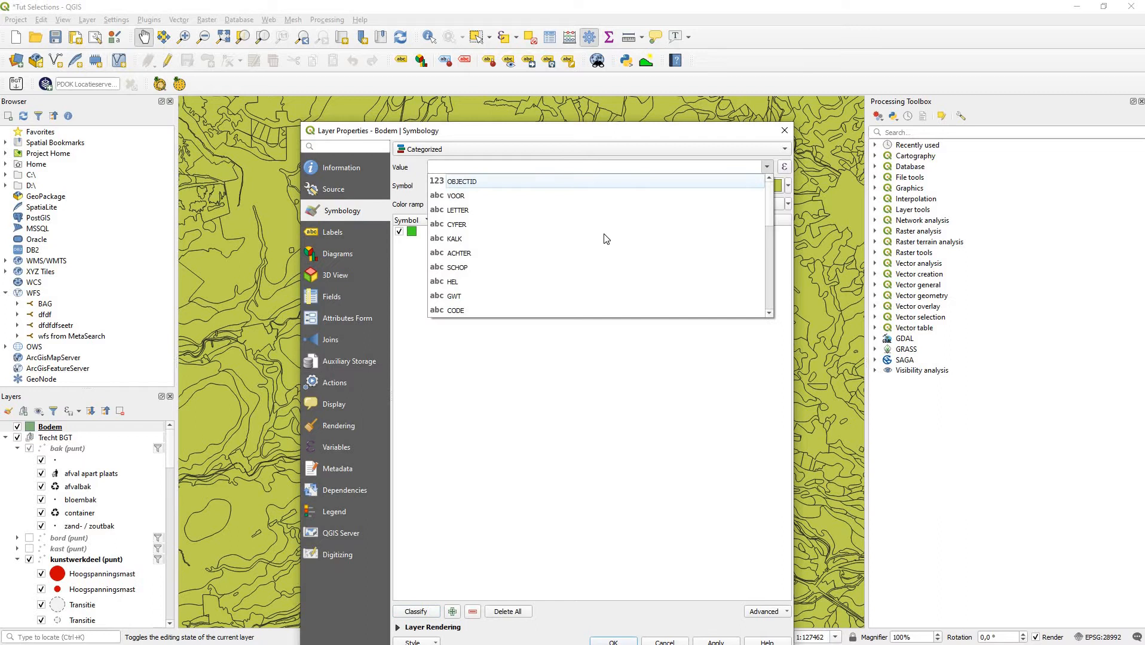
pyautogui.scroll(-4, 606, 239)
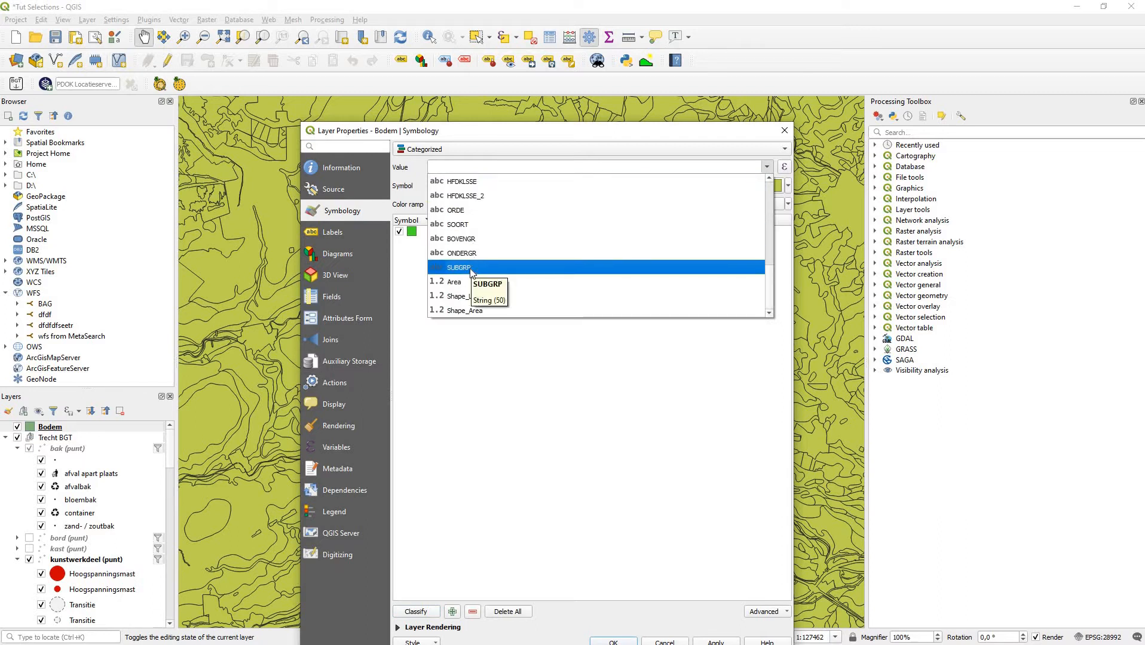
pyautogui.click(468, 225)
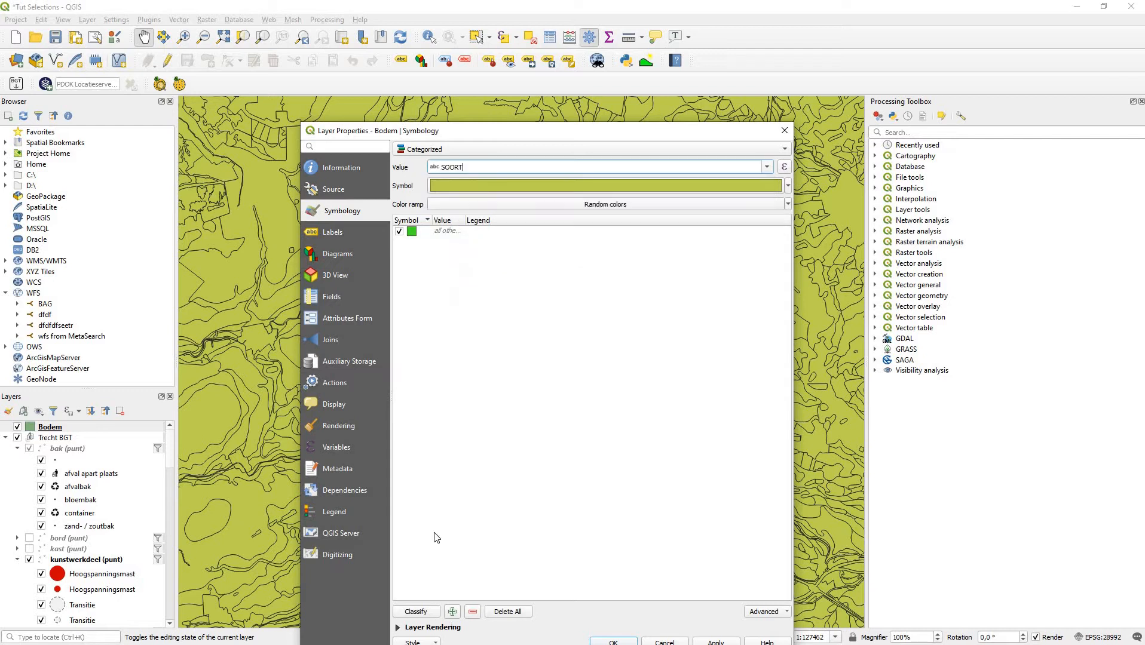
pyautogui.click(419, 612)
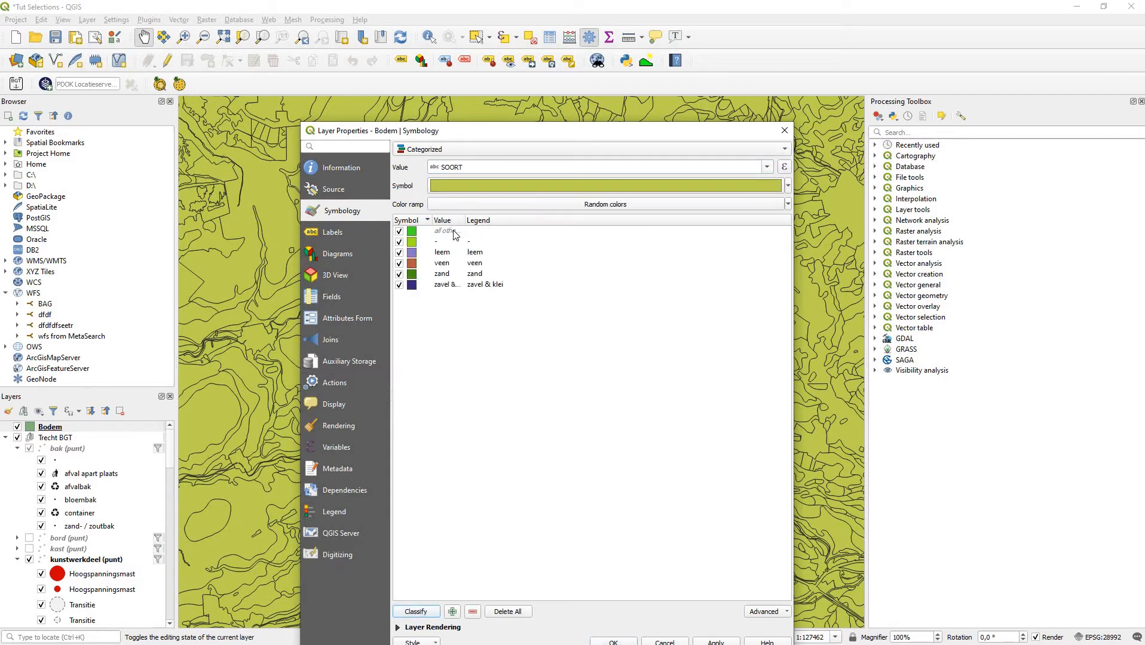
pyautogui.moveTo(465, 221); pyautogui.dragTo(565, 220)
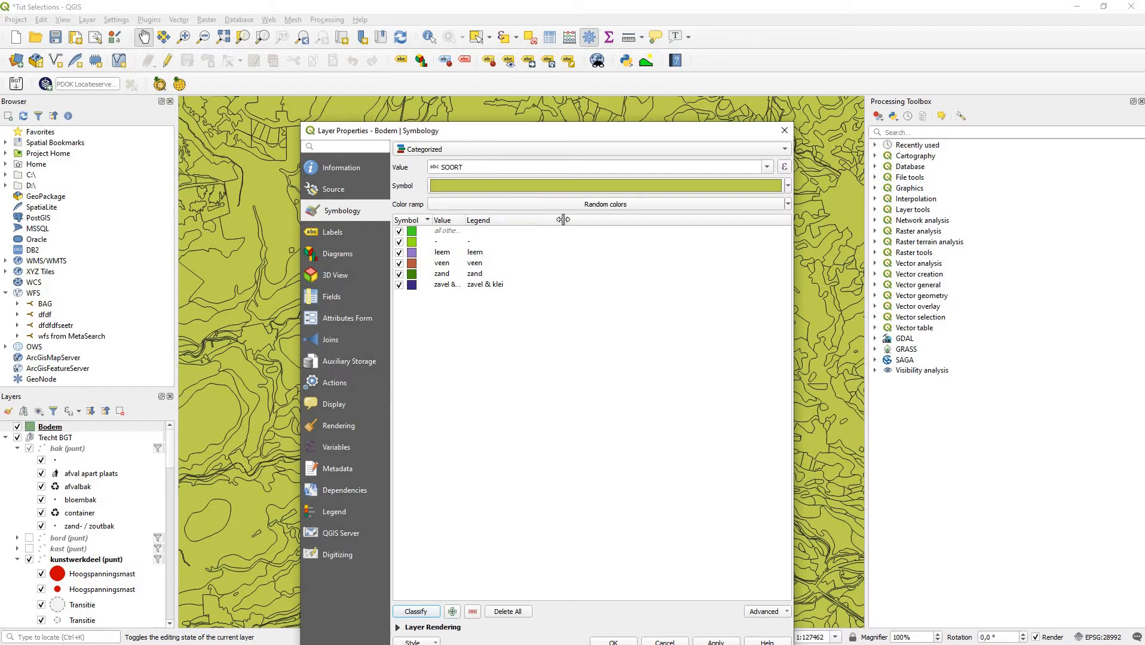
# Reclassify the Bodem layer by the SUBGRP field, deleting the existing classes
pyautogui.click(767, 167)
pyautogui.click(485, 286)
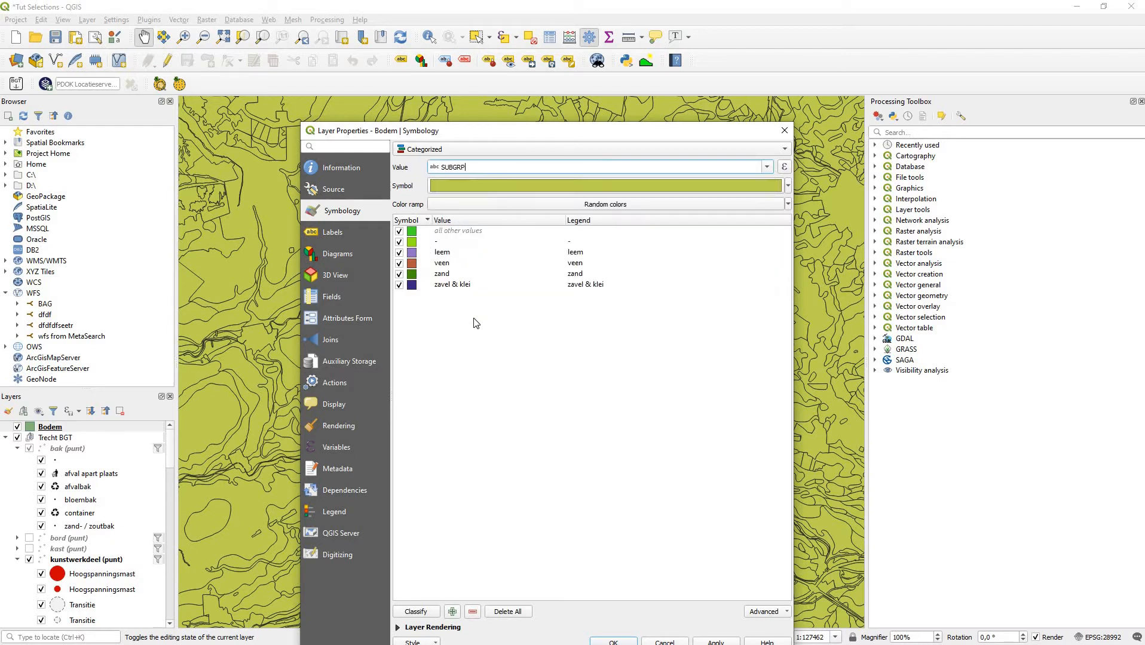
pyautogui.click(416, 612)
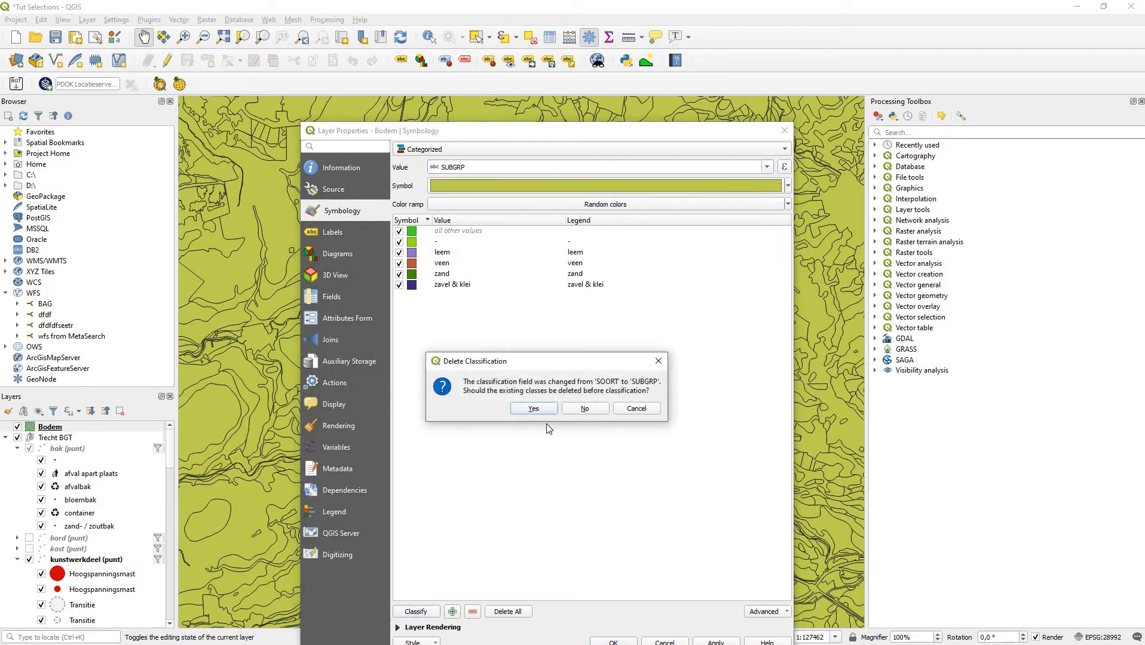
pyautogui.click(534, 409)
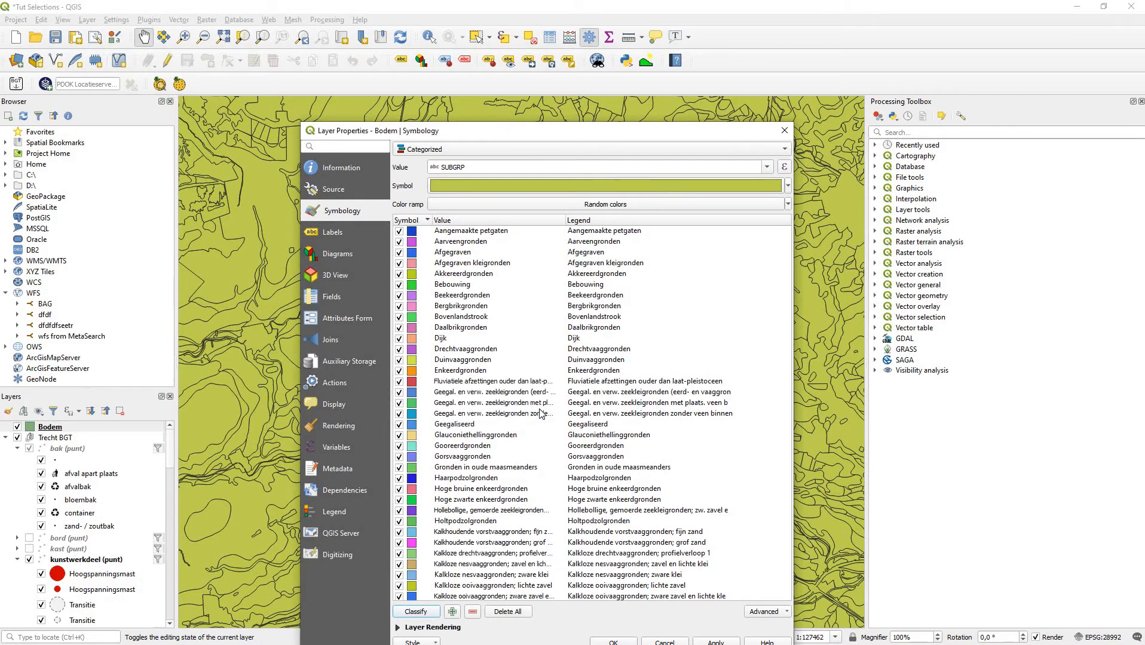
# Set the fill color of the Bebouwing class symbol to cyan #36ebdb
pyautogui.scroll(-20, 540, 412)
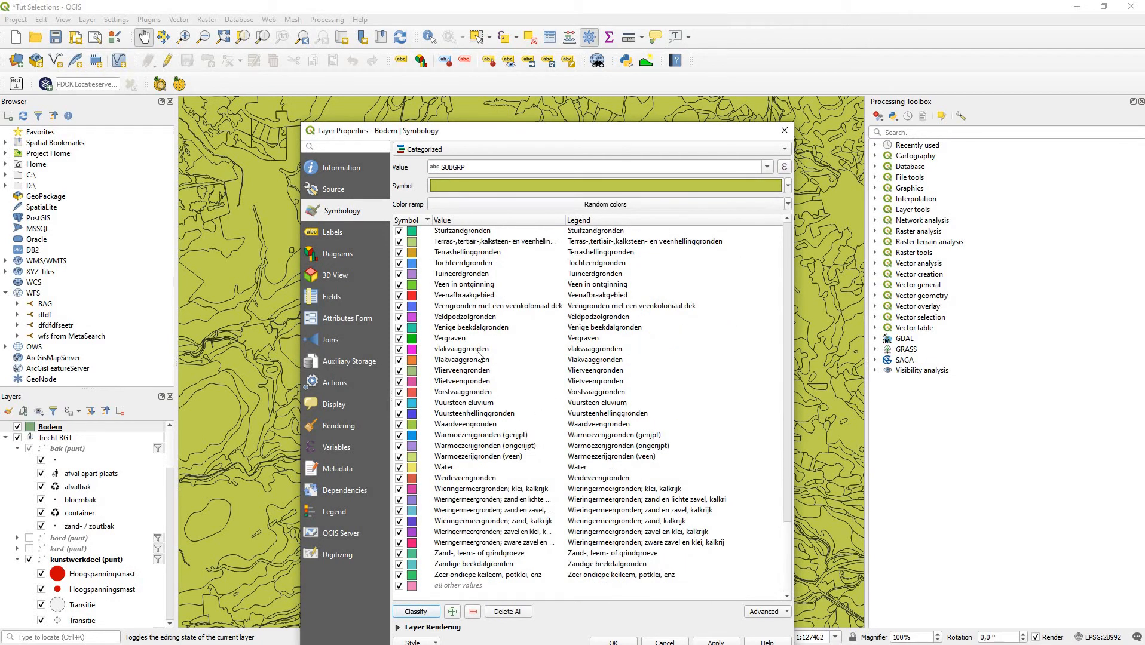
pyautogui.click(461, 349)
pyautogui.scroll(15, 496, 322)
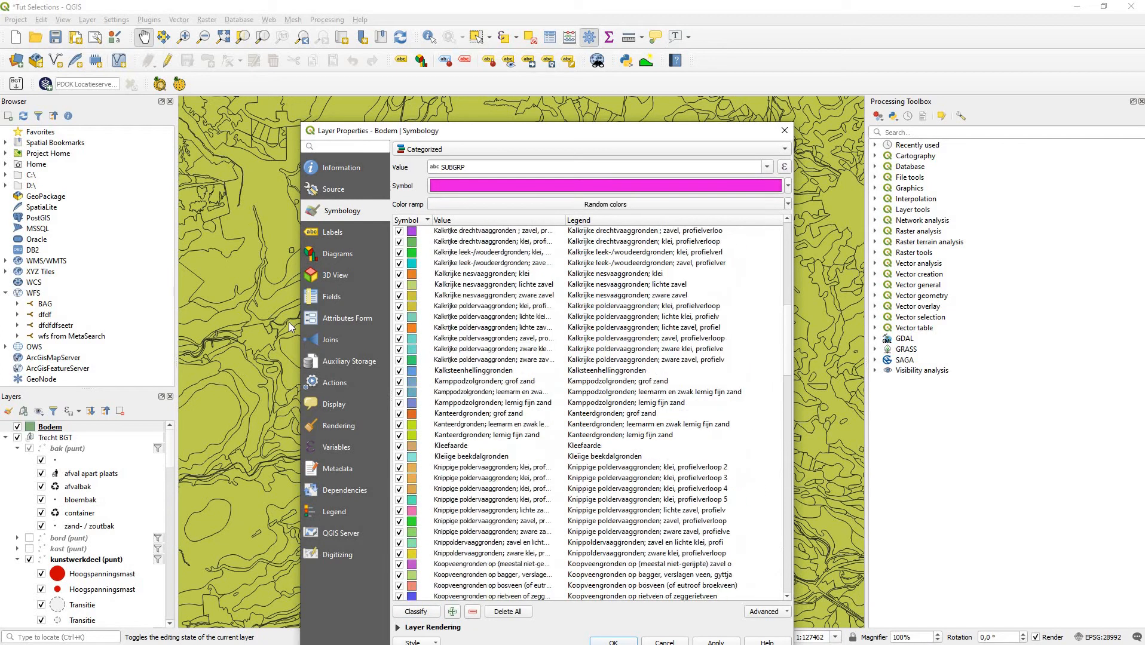
pyautogui.scroll(13, 512, 292)
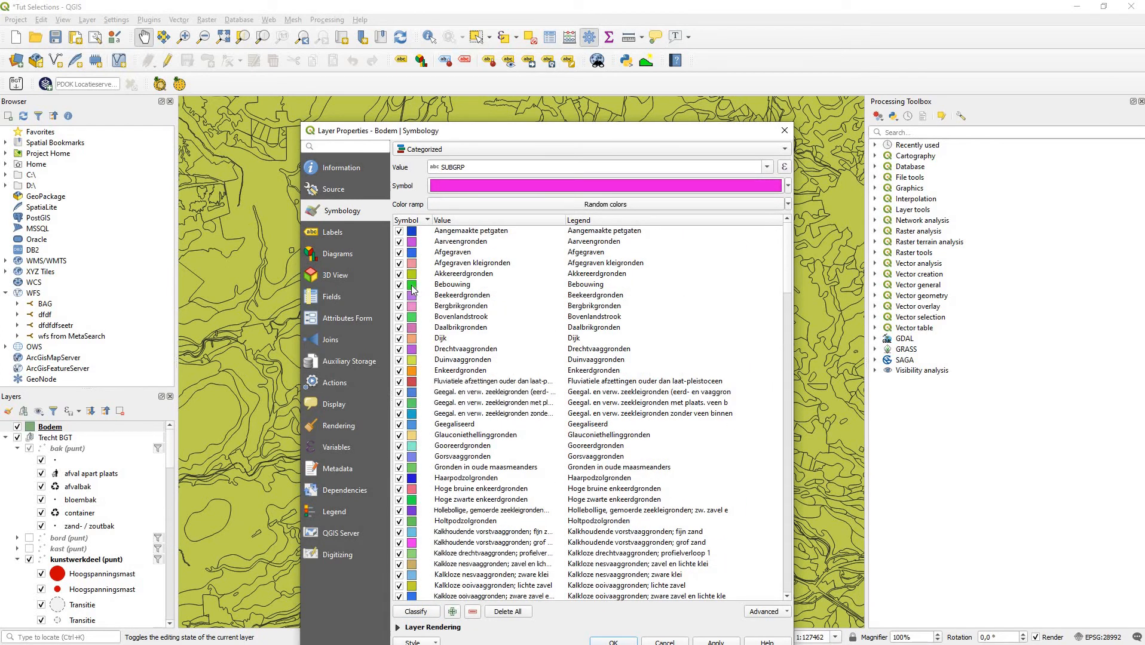
pyautogui.doubleClick(412, 286)
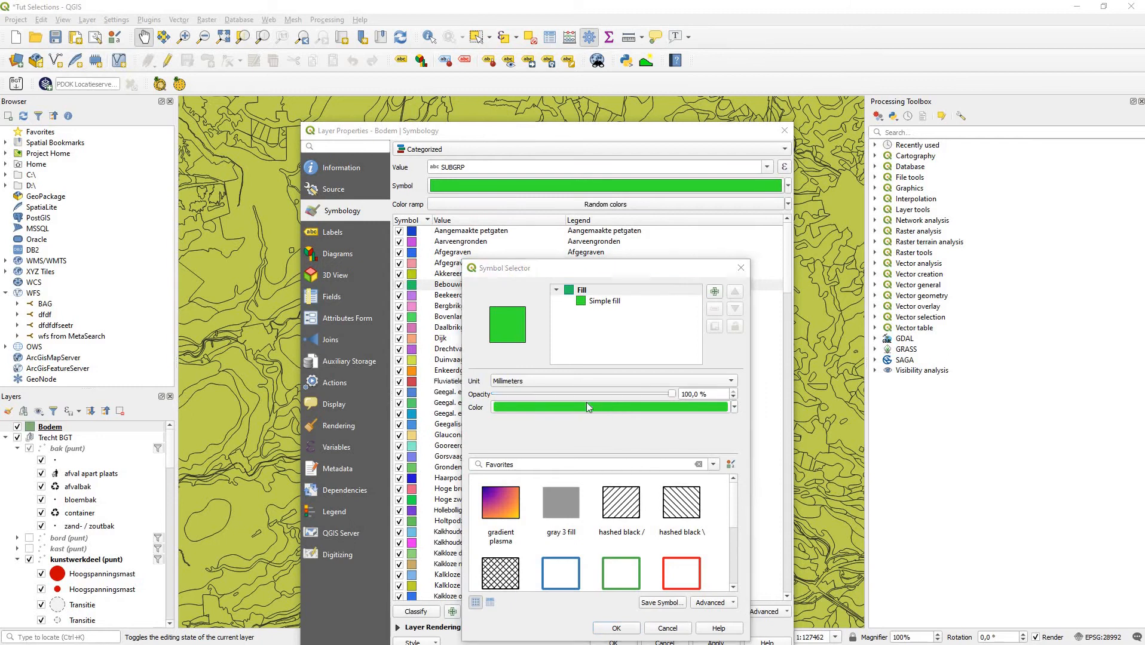
pyautogui.click(588, 408)
pyautogui.moveTo(616, 321); pyautogui.dragTo(688, 321)
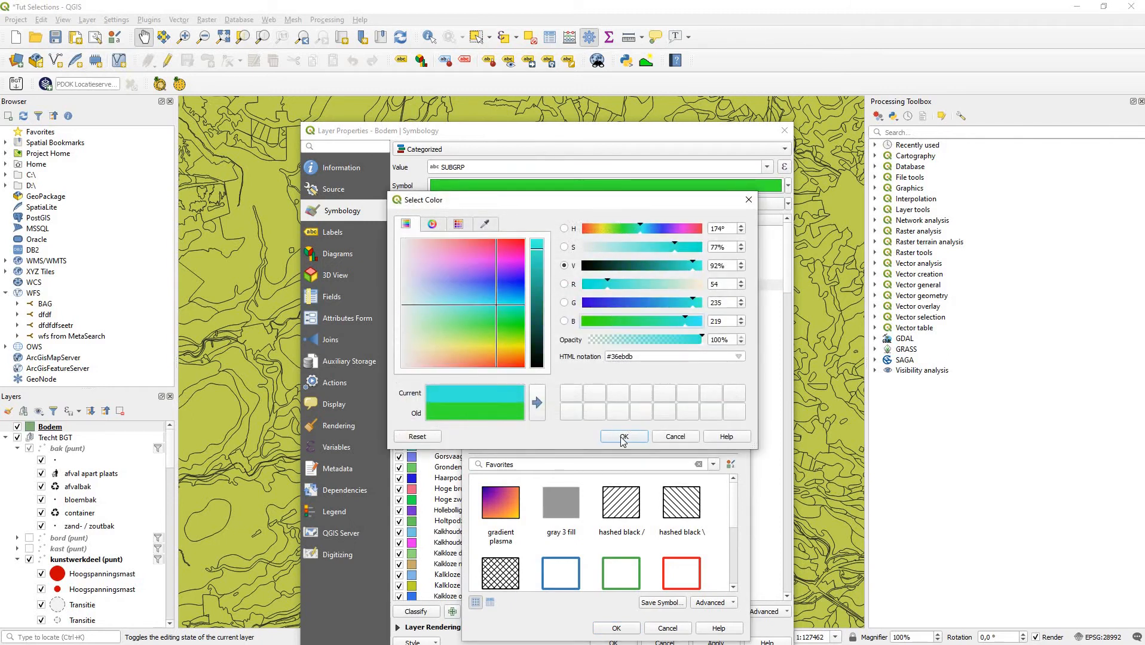
pyautogui.click(623, 437)
# Add a second simple fill with the Dense 1 fill style to the Bebouwing symbol and apply the categorized symbology
pyautogui.click(614, 302)
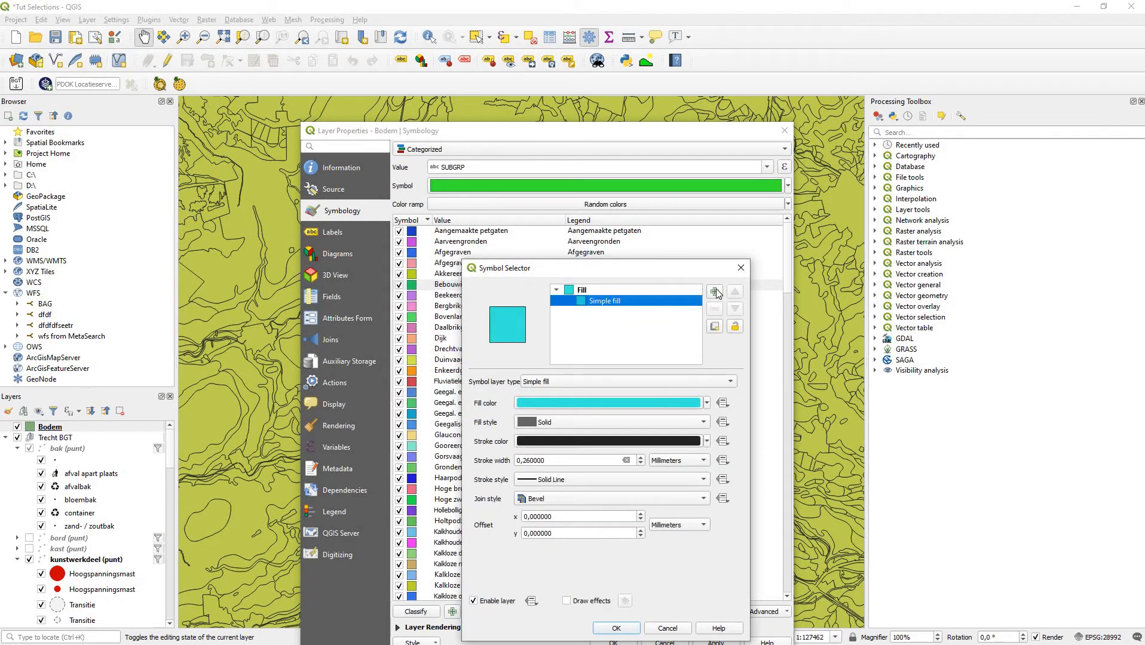
pyautogui.click(714, 291)
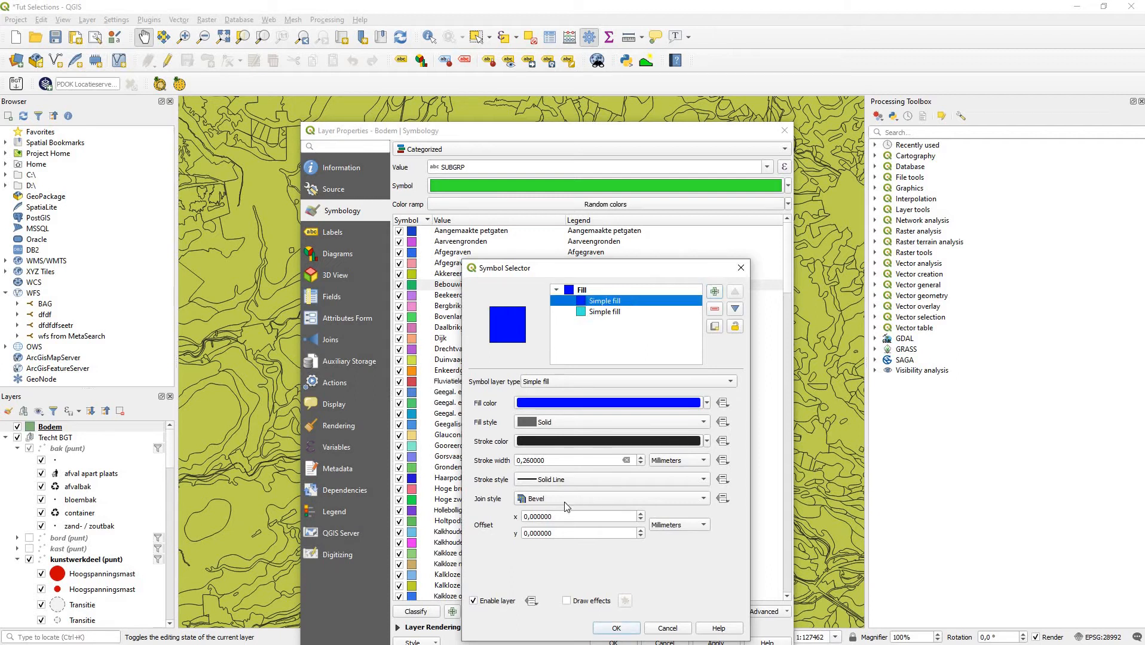
pyautogui.click(543, 425)
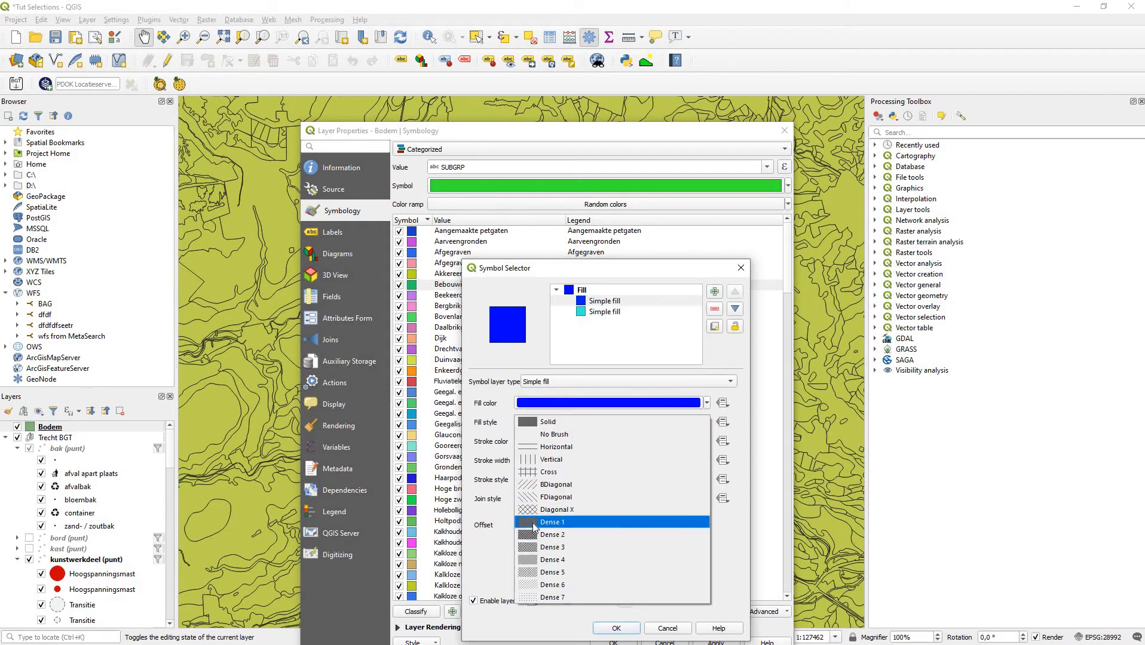
pyautogui.click(627, 529)
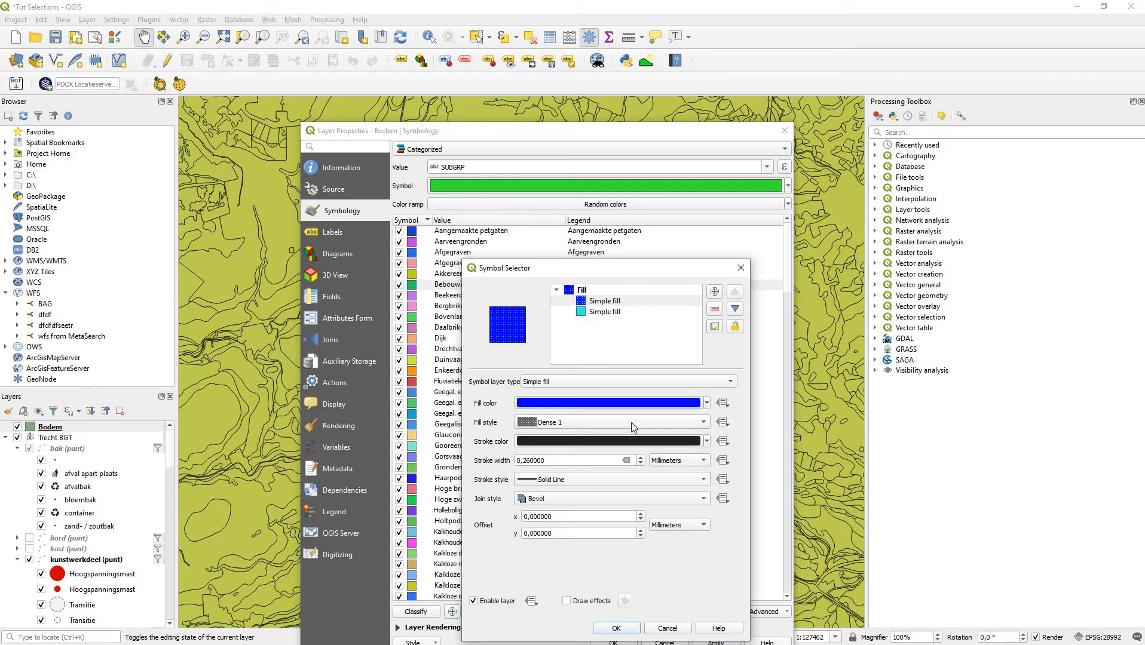
pyautogui.click(554, 463)
pyautogui.click(724, 462)
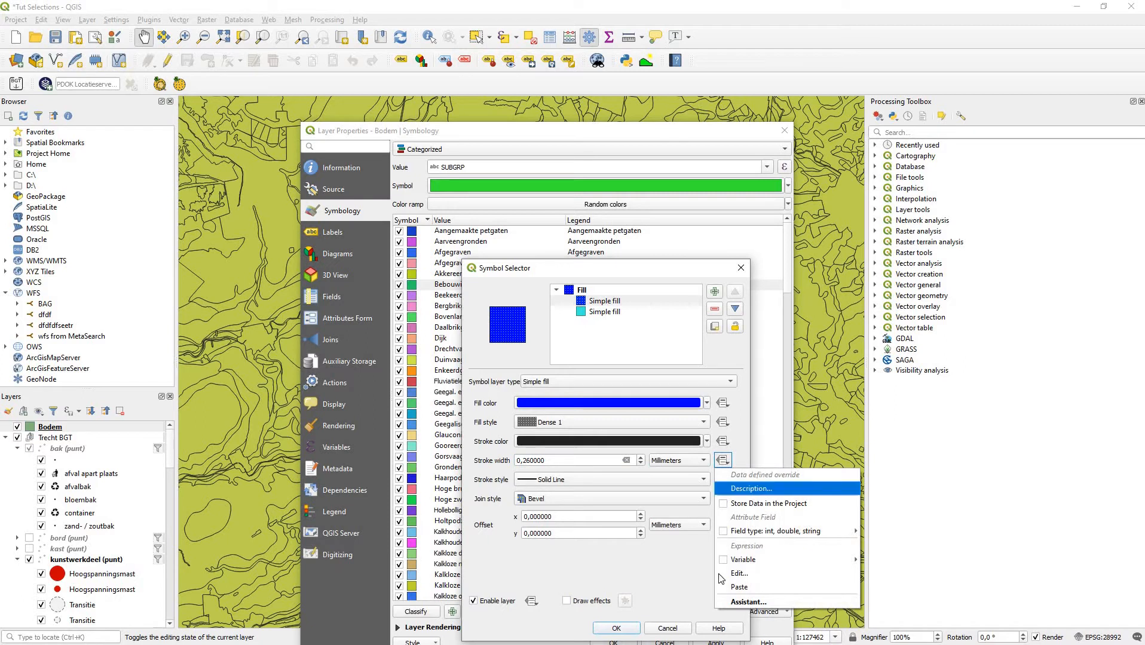
pyautogui.click(629, 543)
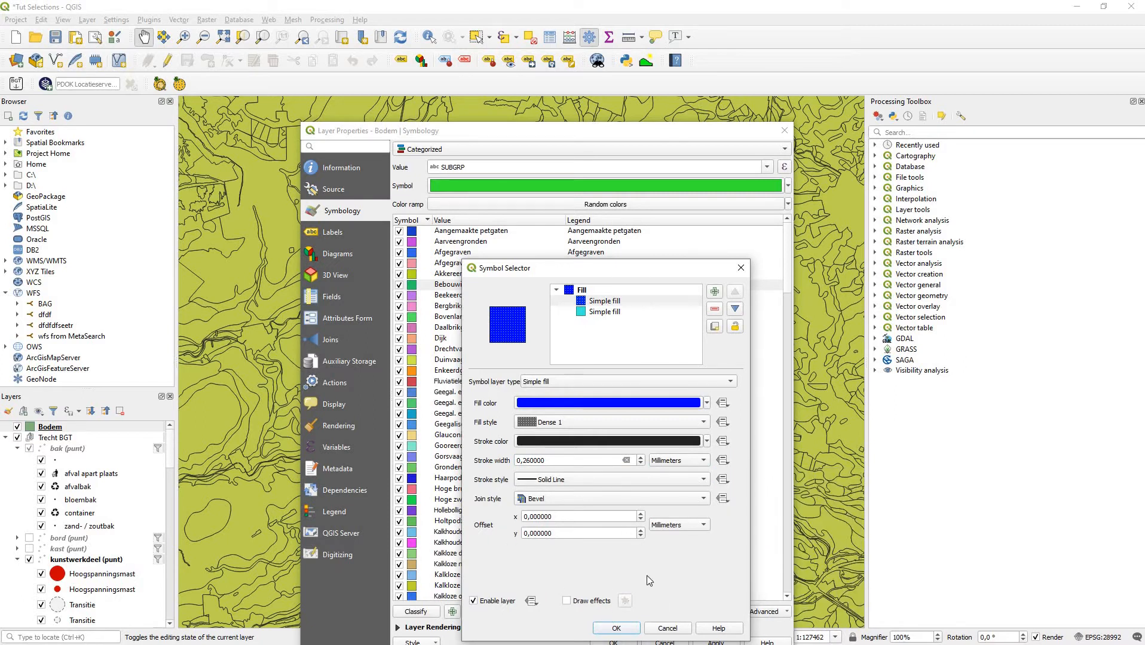
pyautogui.click(616, 629)
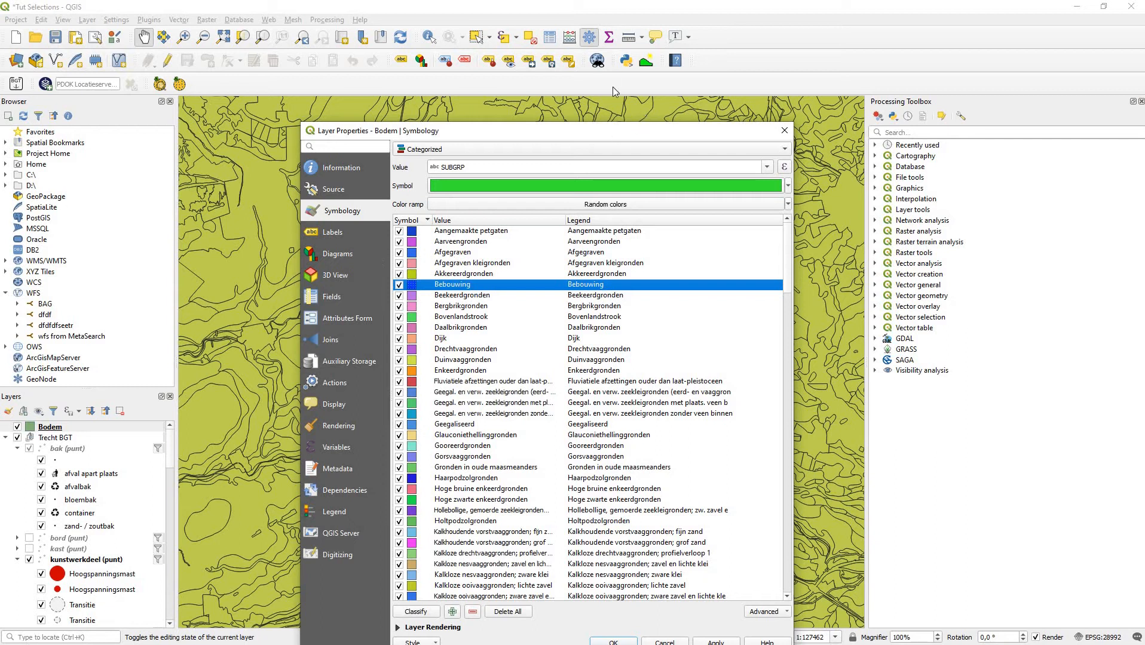
pyautogui.moveTo(613, 130); pyautogui.dragTo(607, 90)
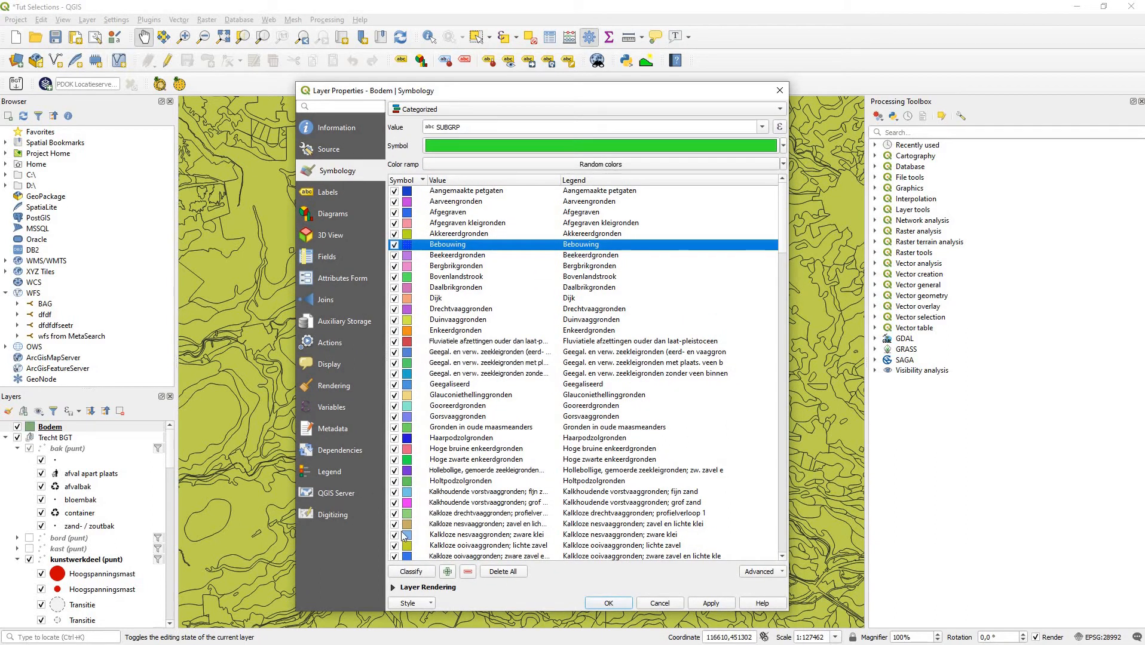
pyautogui.click(711, 604)
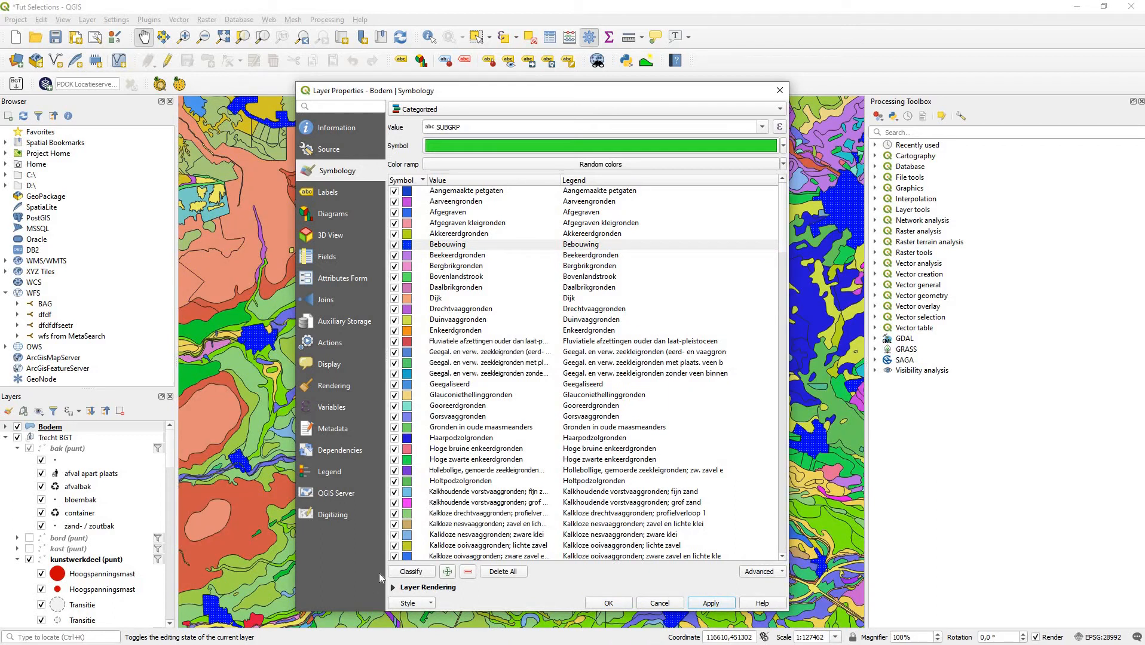
# Save the Bodem layer style as a QGIS QML style file named fghghg on the Desktop
pyautogui.click(432, 605)
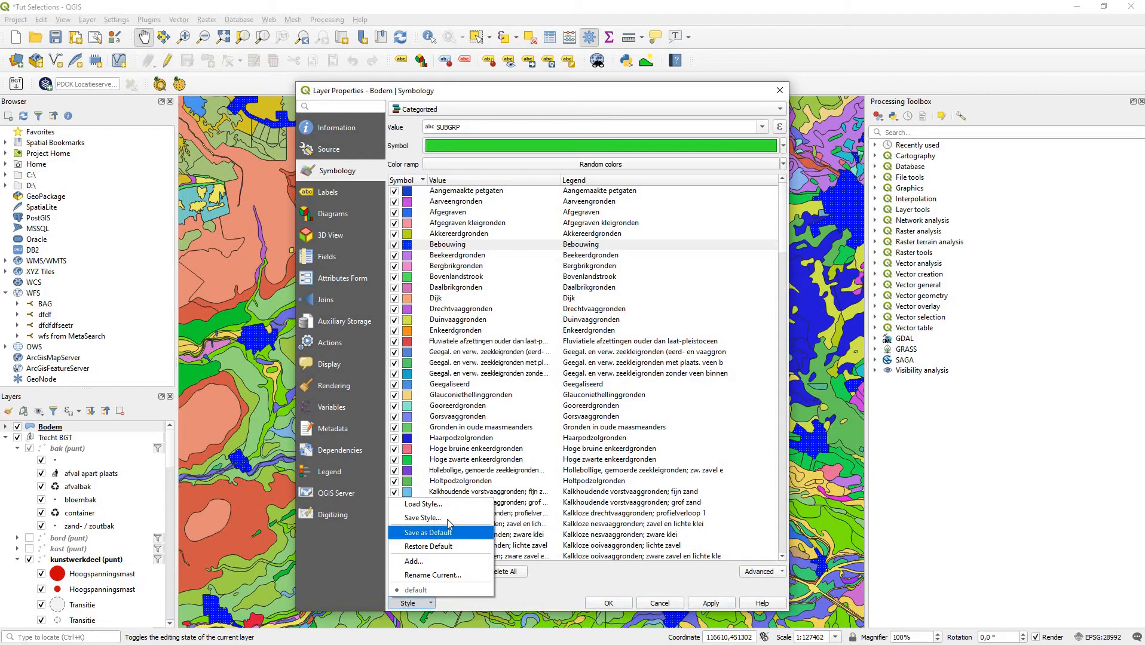
pyautogui.click(429, 518)
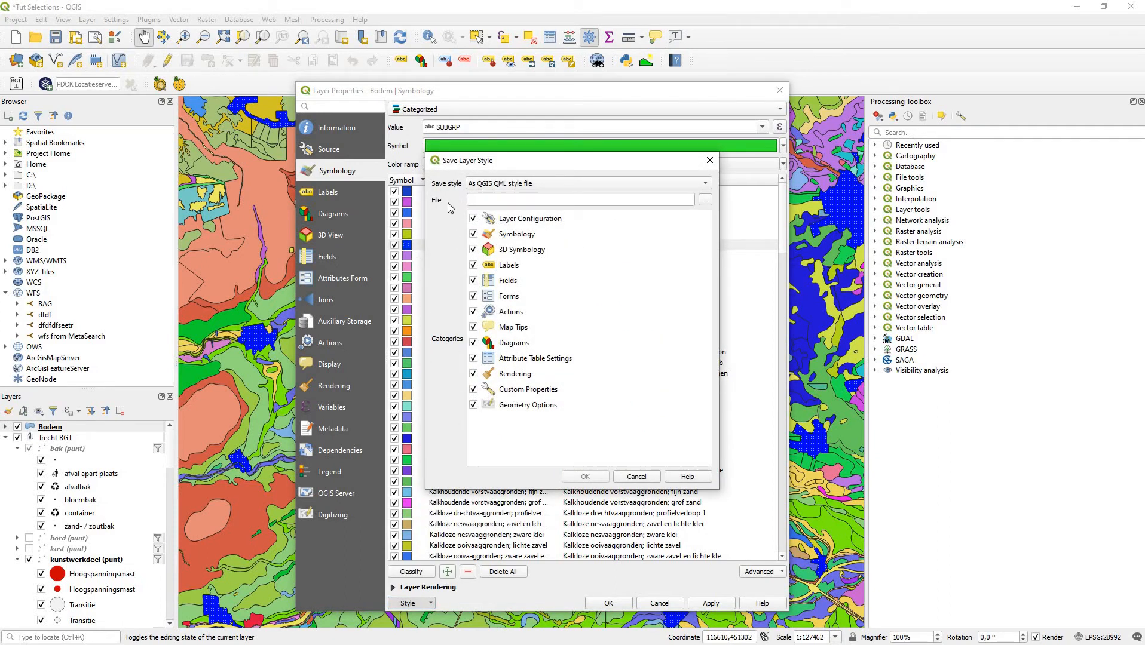
pyautogui.click(705, 200)
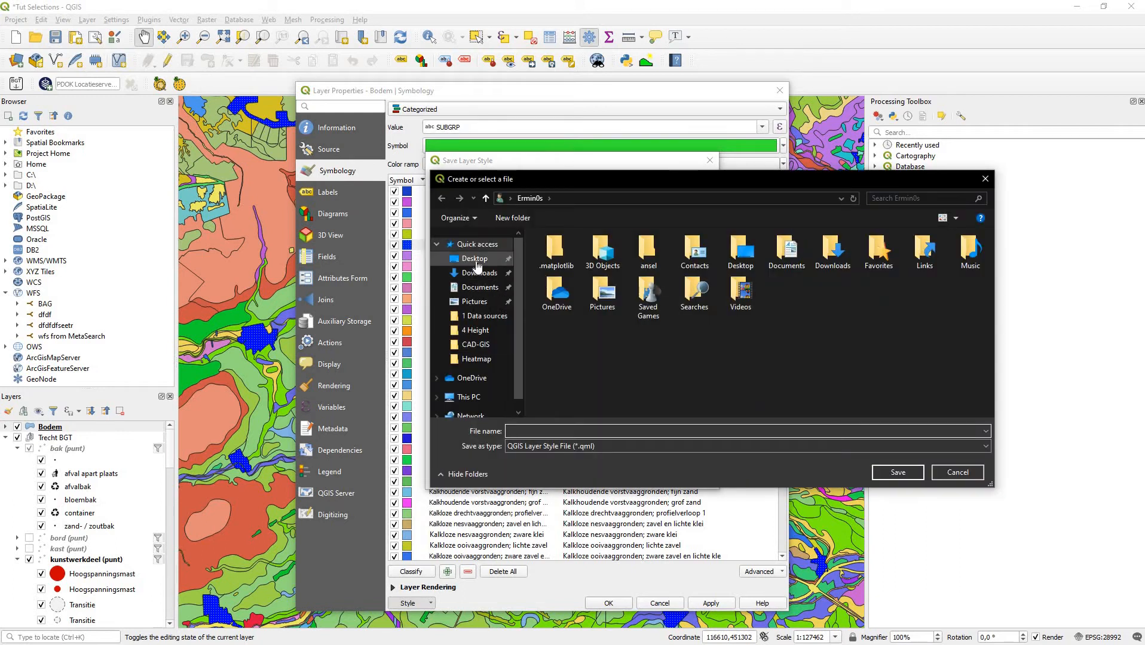
pyautogui.click(528, 430)
pyautogui.write('fghghg')
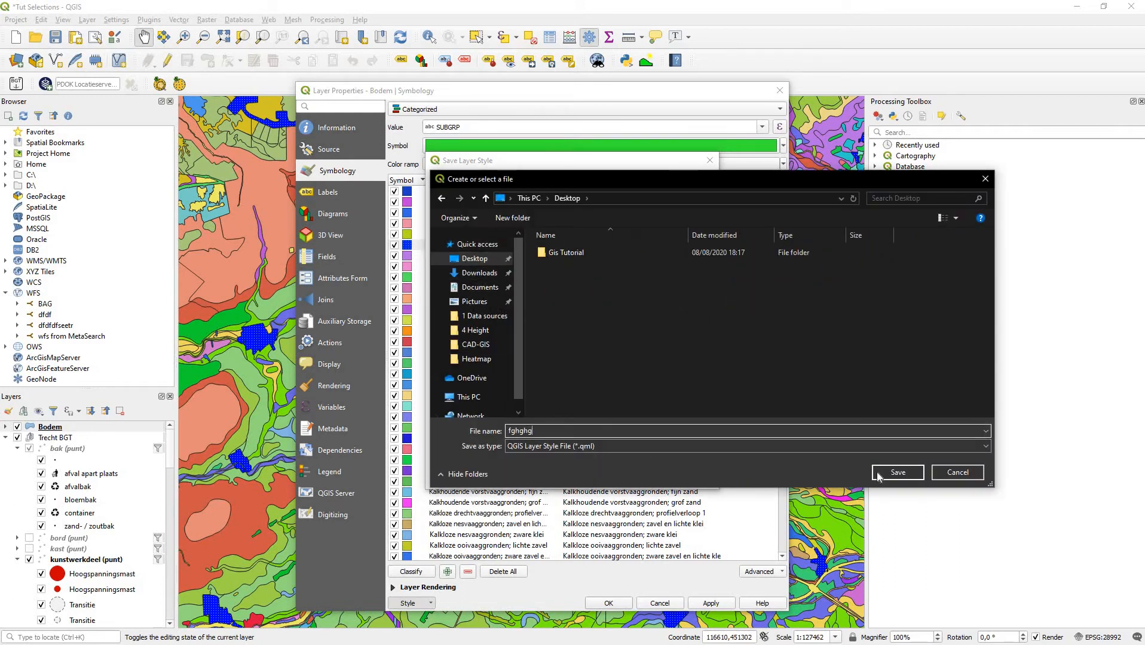
pyautogui.click(897, 472)
pyautogui.click(585, 476)
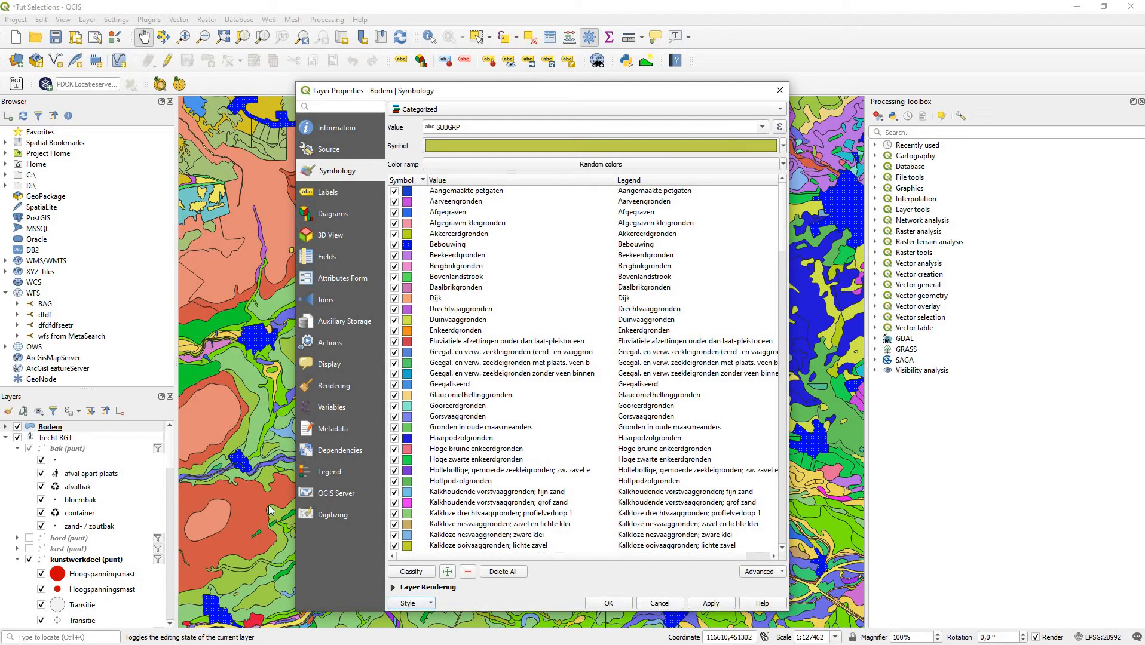
# Accept the Bodem layer's categorized symbology and close its properties
pyautogui.click(415, 605)
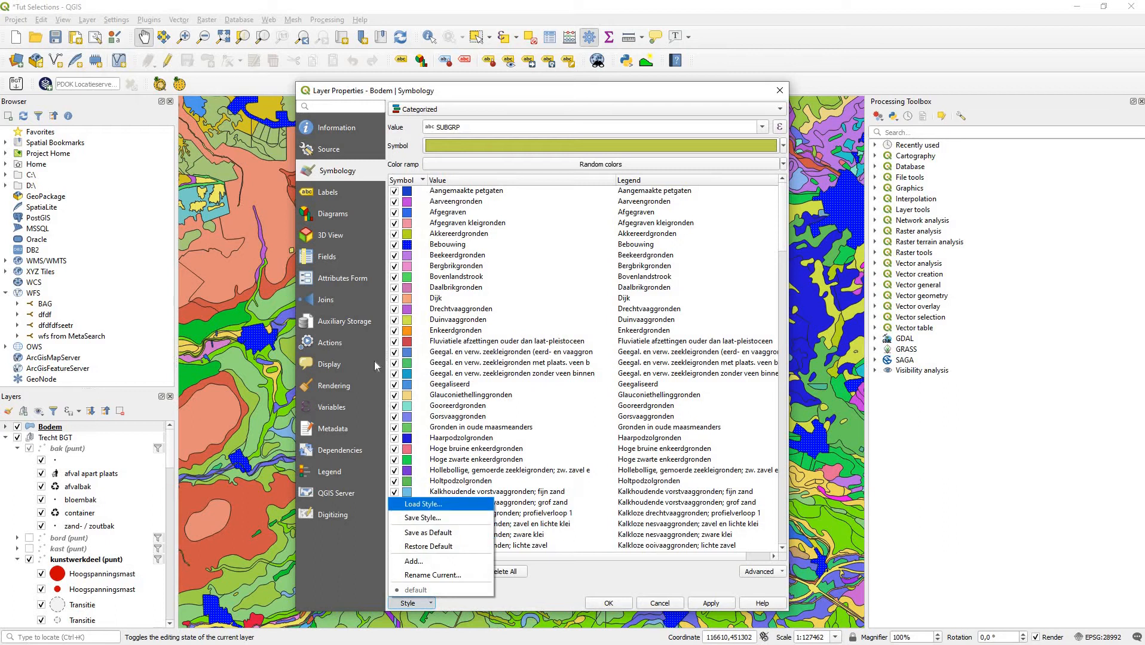
pyautogui.click(470, 289)
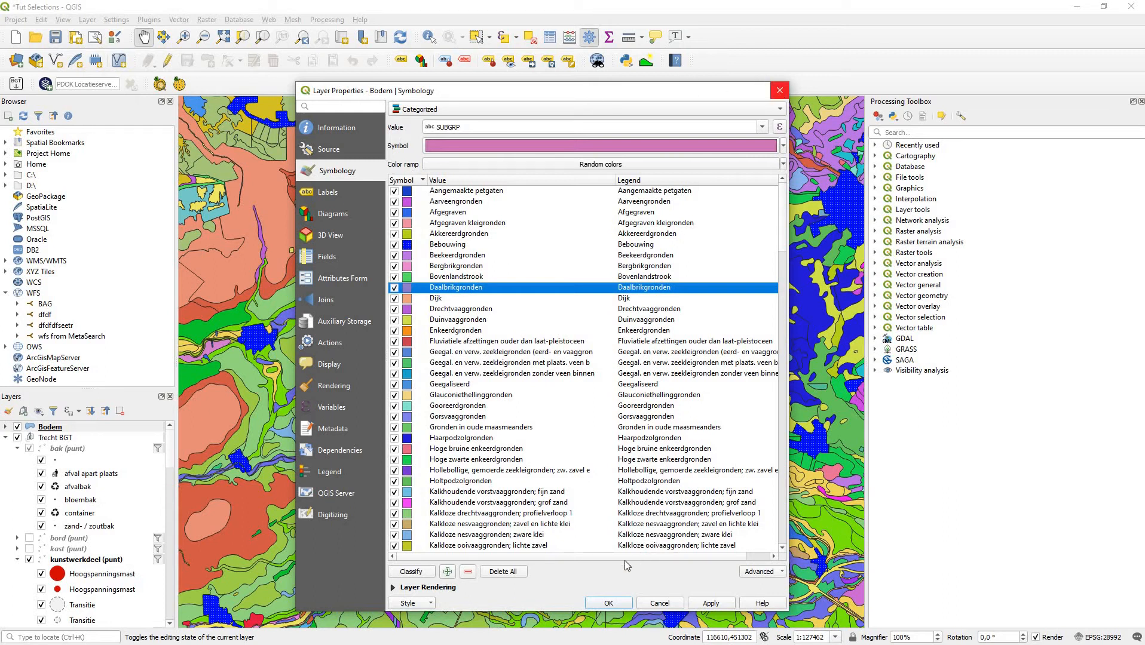
pyautogui.click(608, 603)
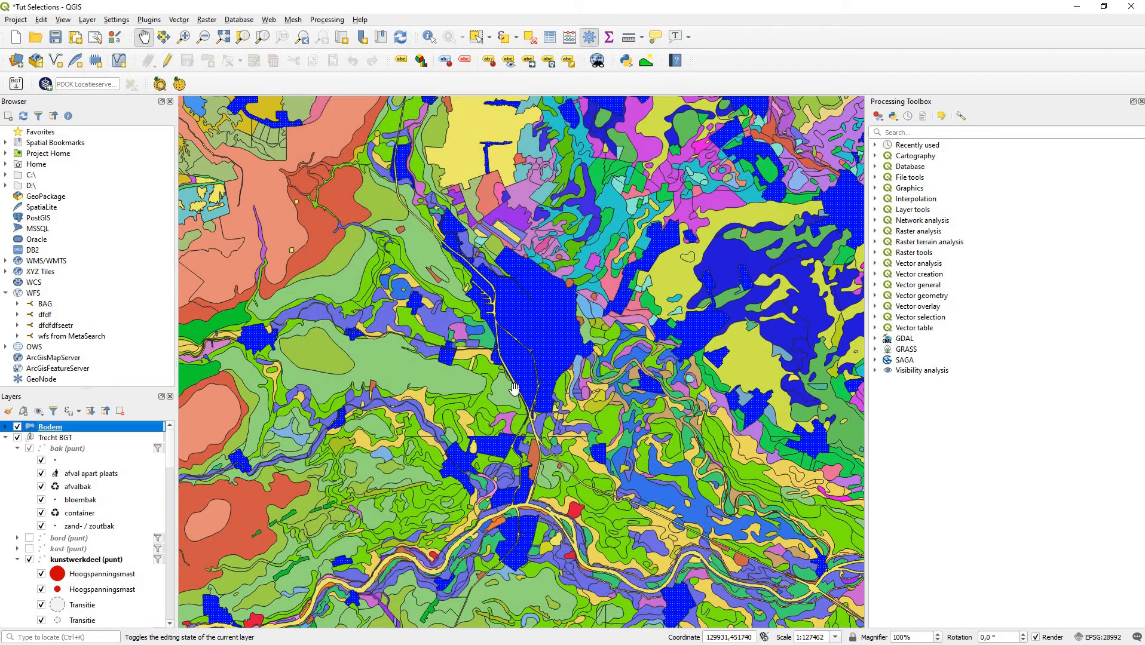
# Show the Layer Styling panel for the Bodem layer
pyautogui.scroll(3, 583, 397)
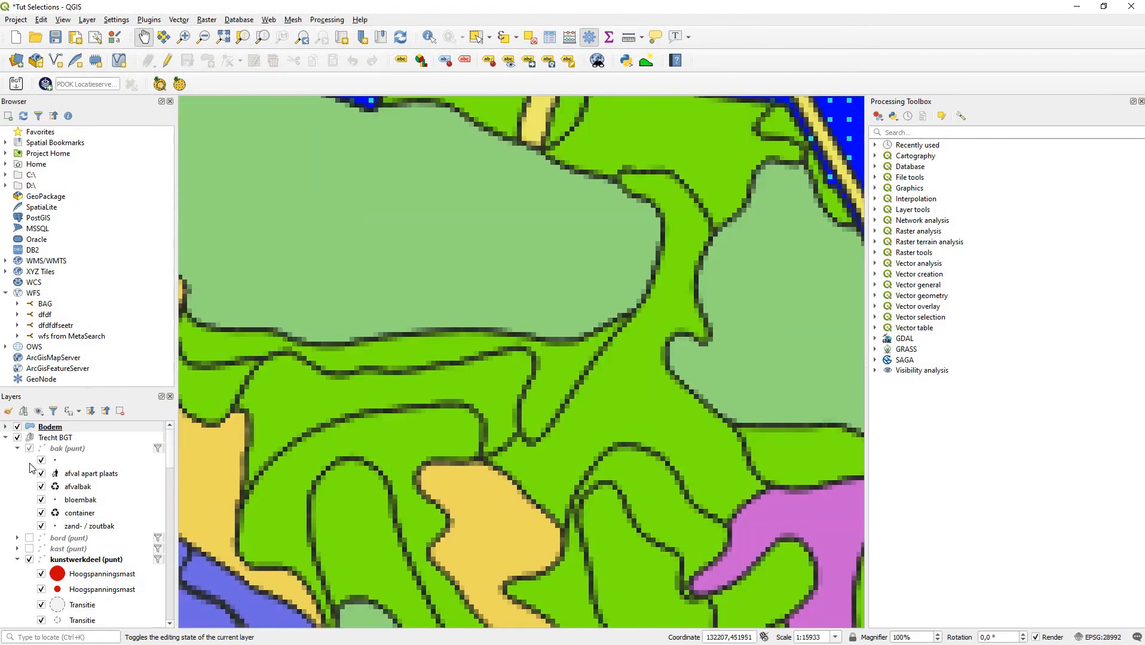
pyautogui.rightClick(70, 427)
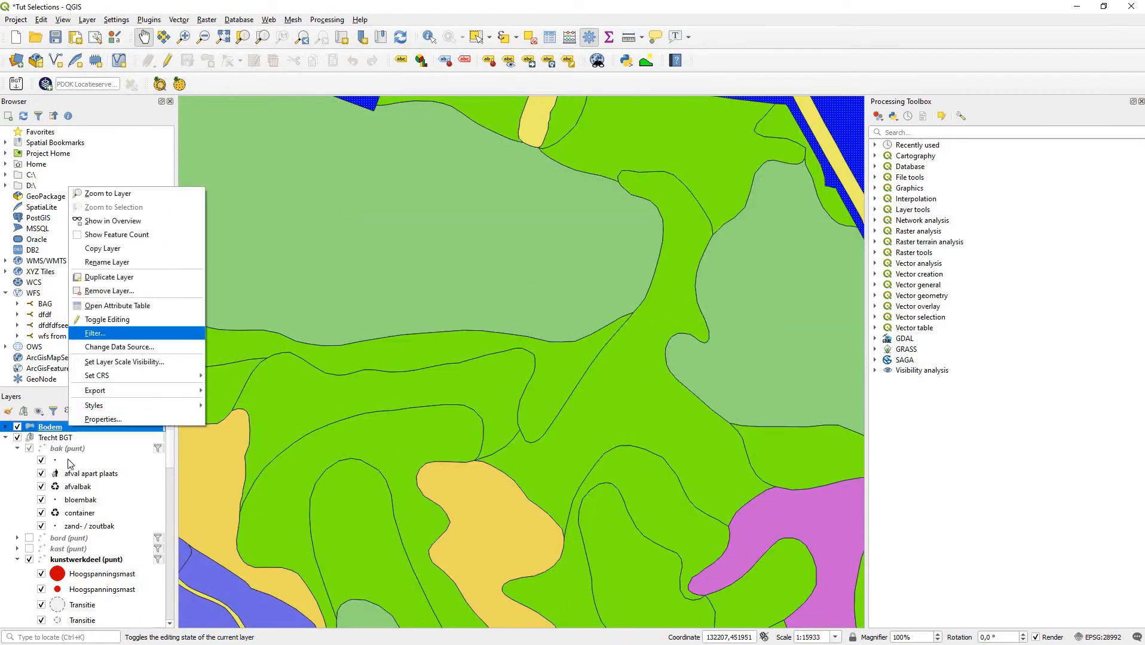
pyautogui.click(65, 429)
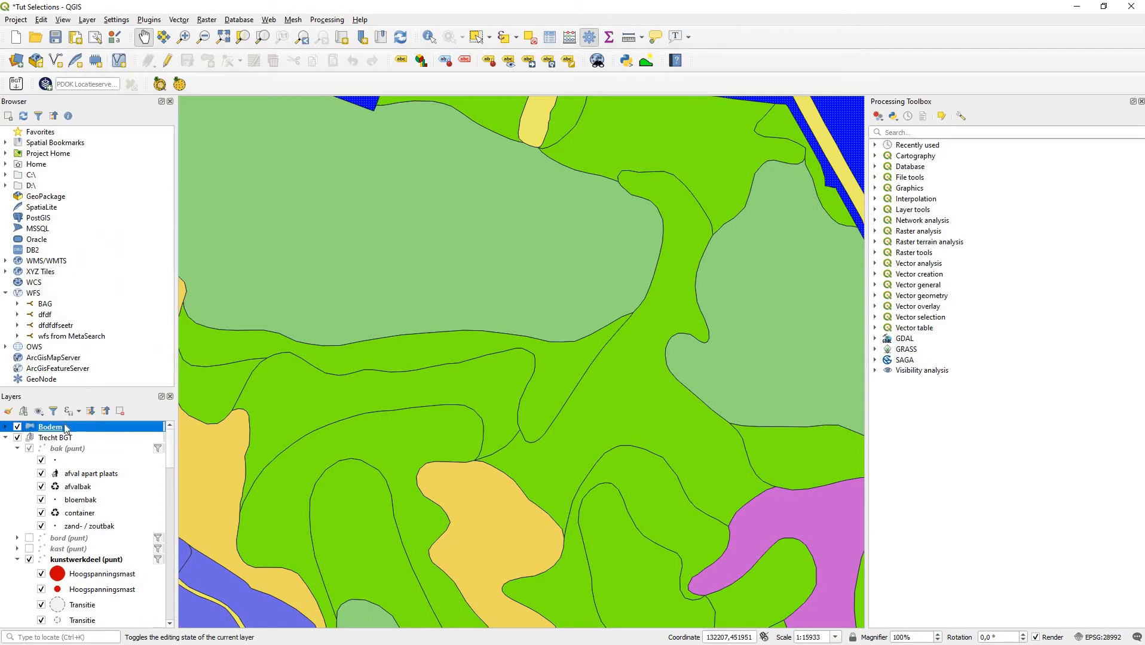
pyautogui.click(63, 21)
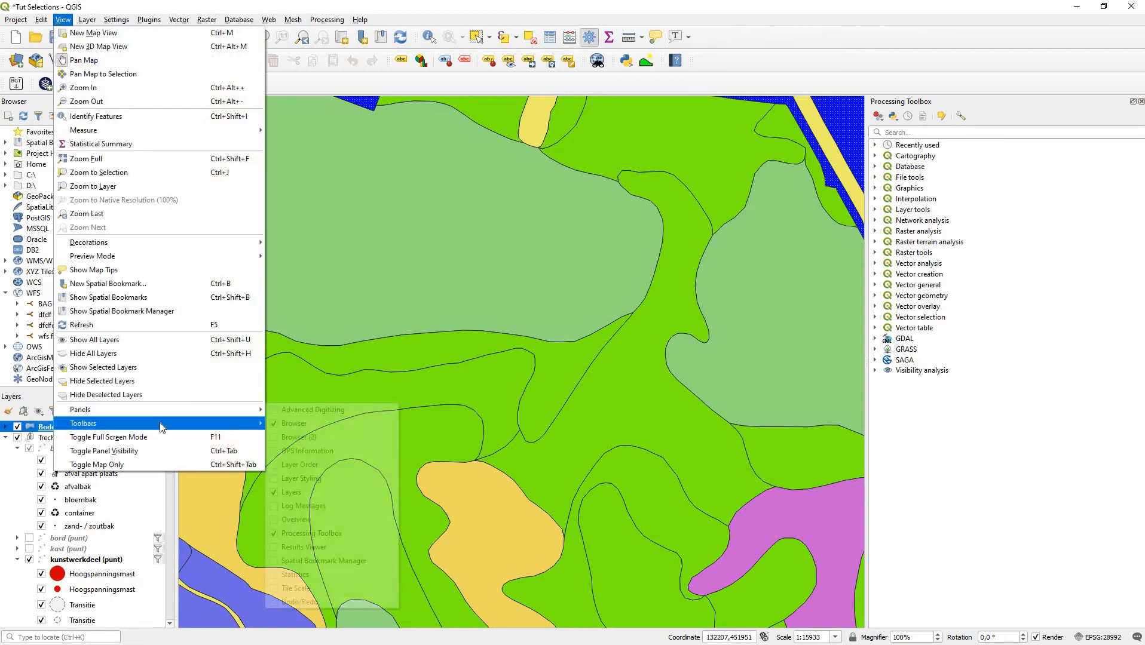
pyautogui.moveTo(187, 413)
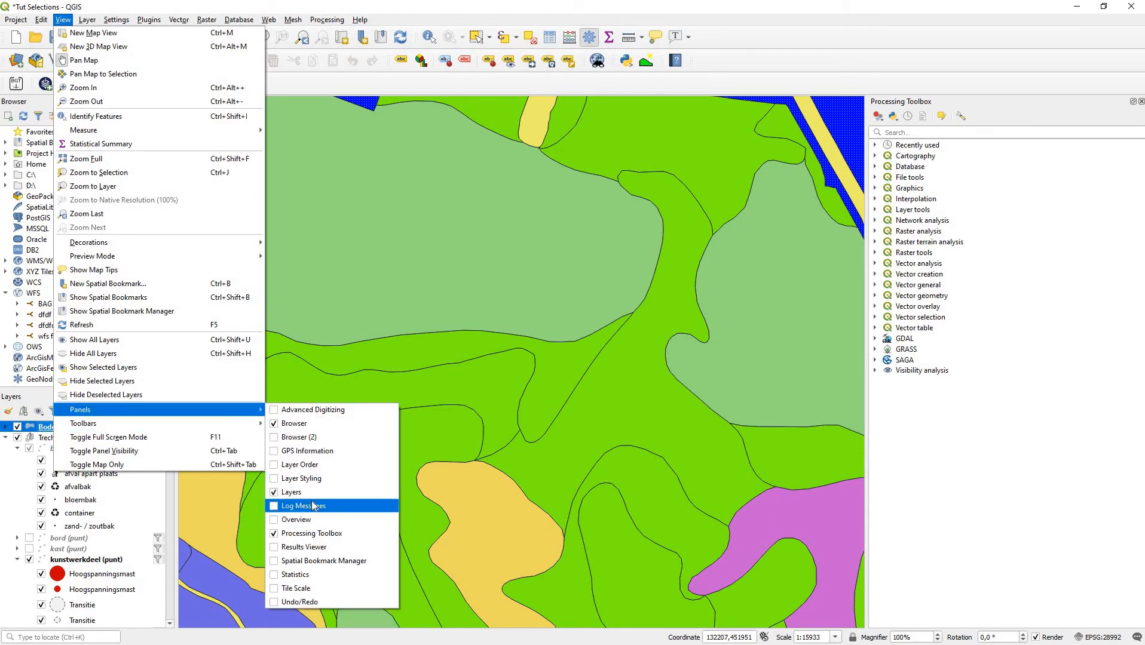
pyautogui.click(311, 480)
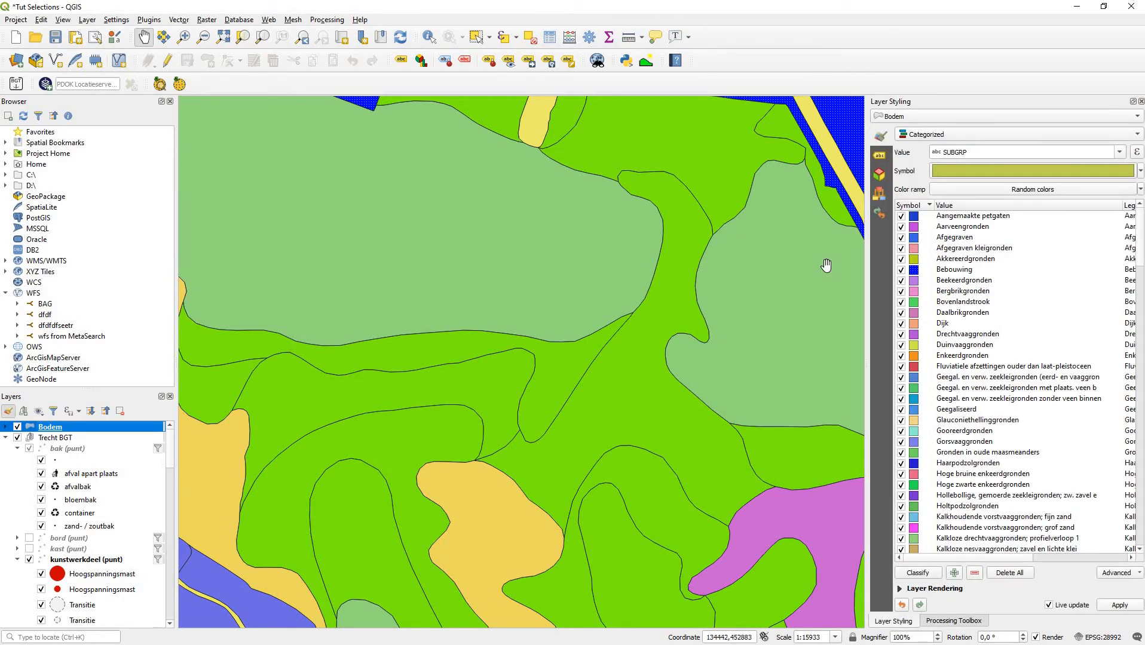
# Turn on single labels for the Bodem layer, using the GWT field as the label value
pyautogui.click(880, 156)
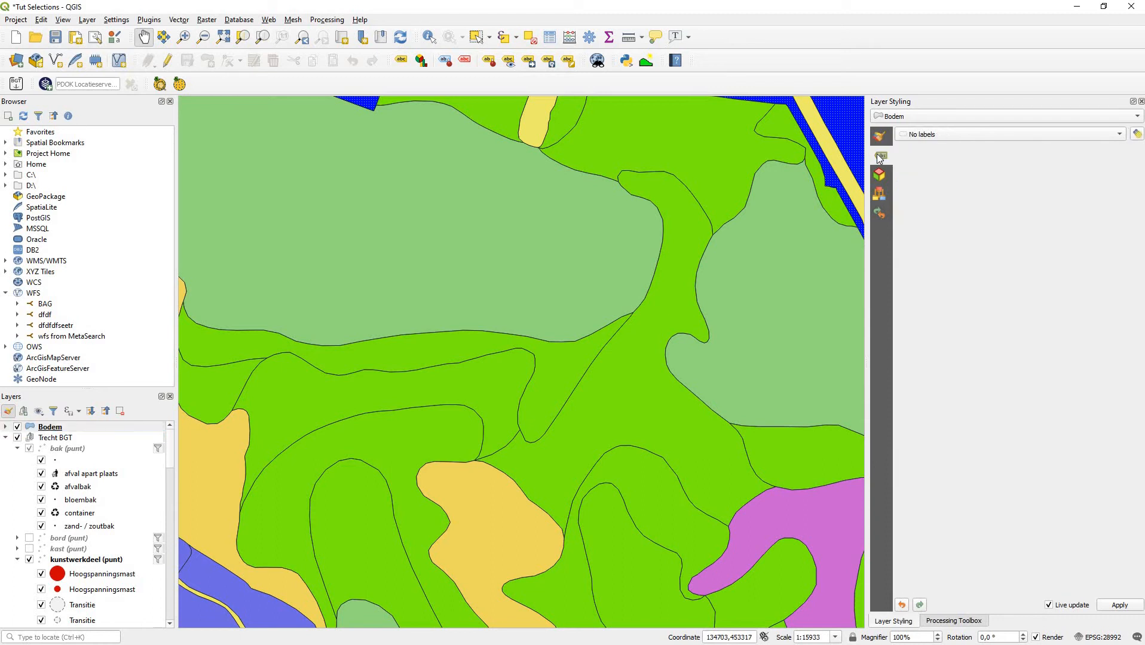
pyautogui.click(928, 135)
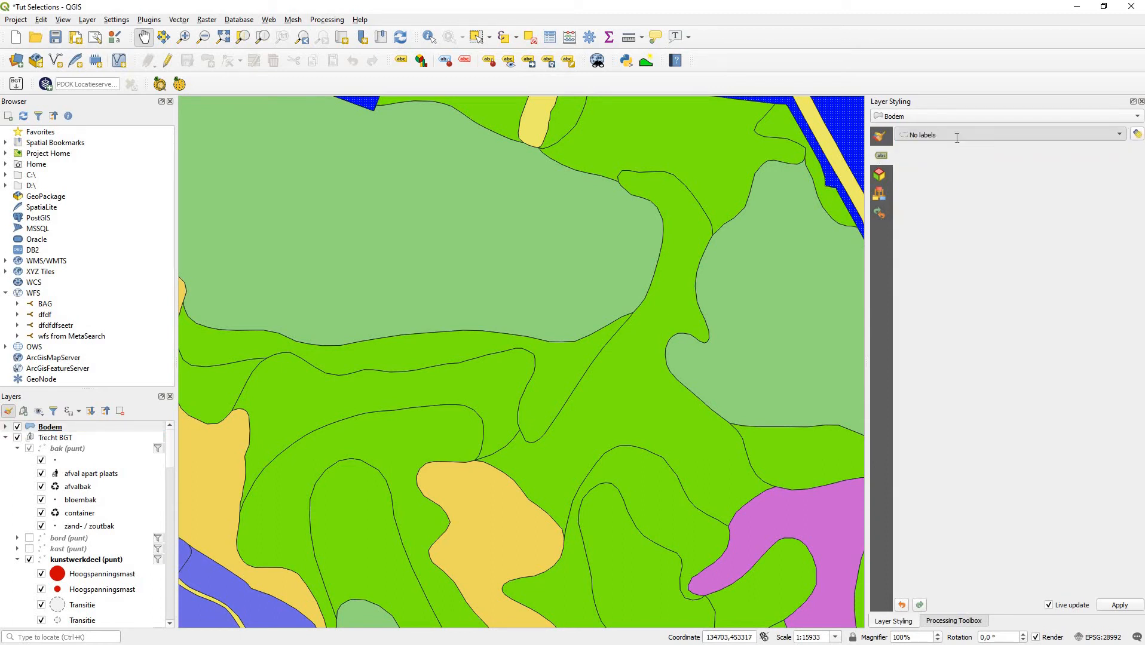
pyautogui.click(961, 147)
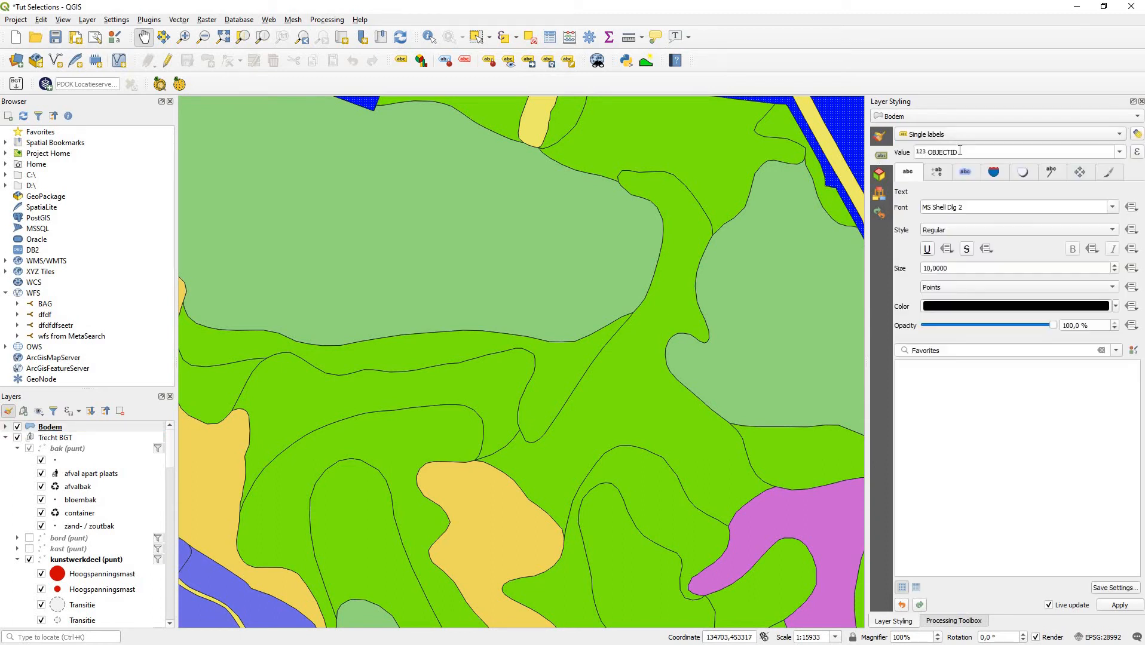
pyautogui.click(1120, 153)
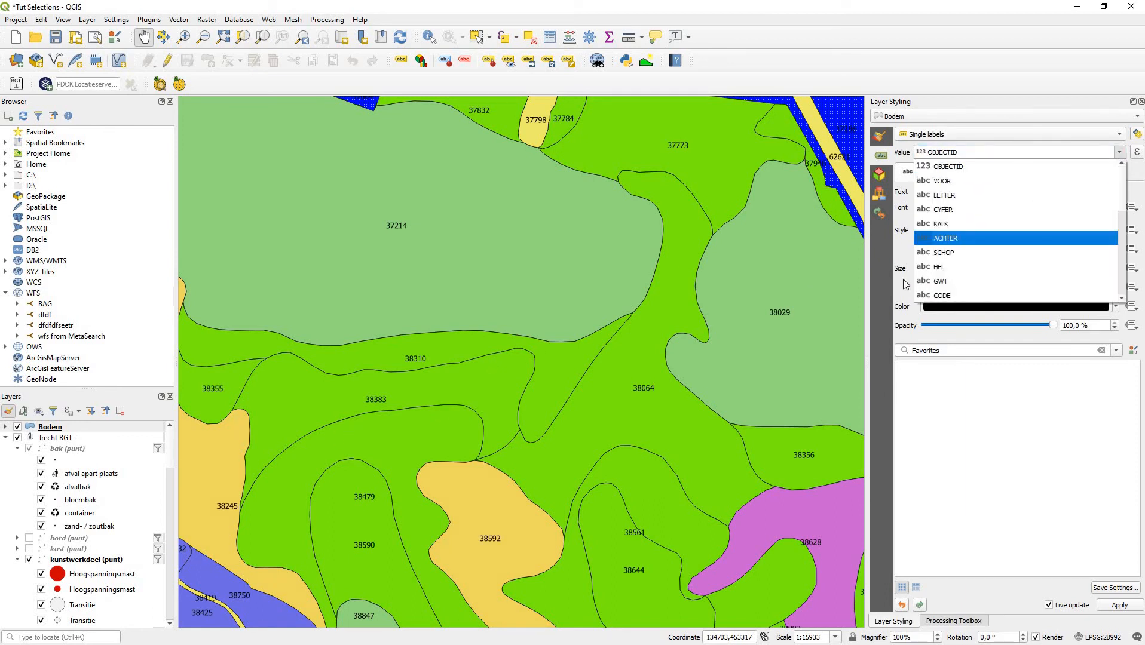
pyautogui.click(943, 284)
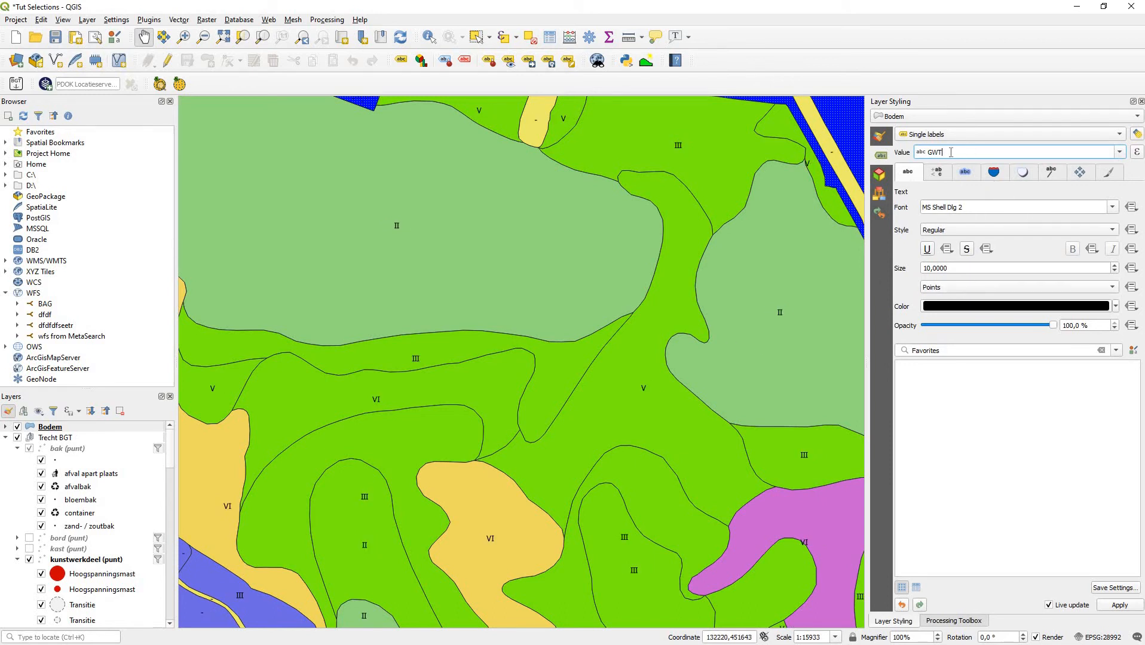
# Look at the automated label placement settings and try rule-based labeling on the Bodem layer before returning to single labels
pyautogui.click(1138, 136)
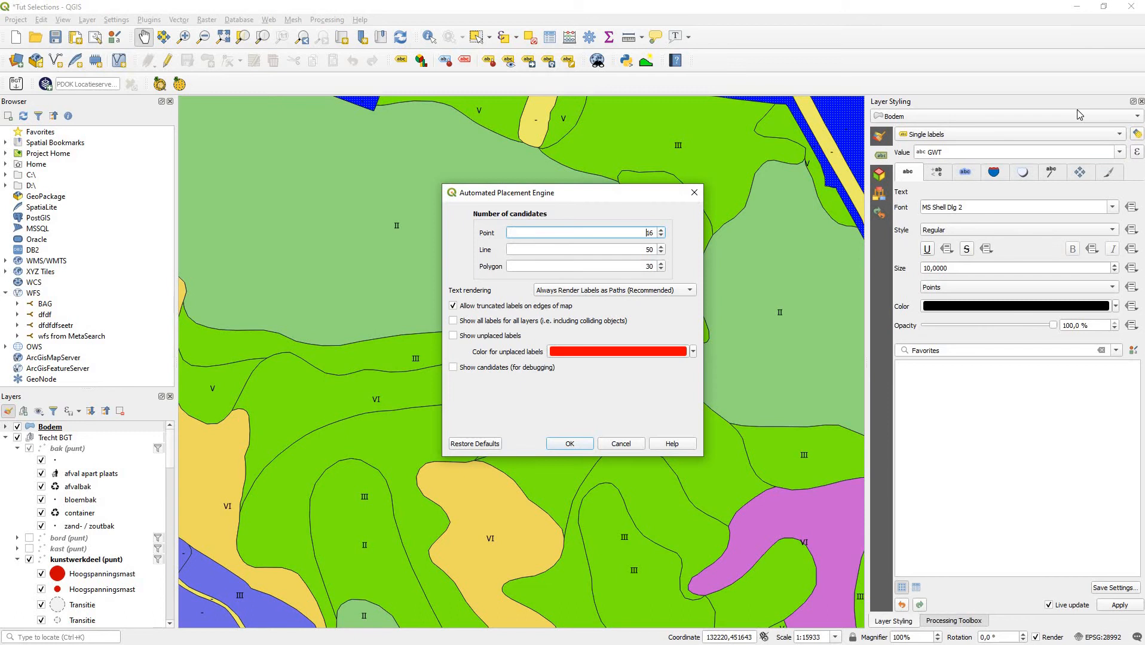
pyautogui.press('Escape')
pyautogui.click(1112, 137)
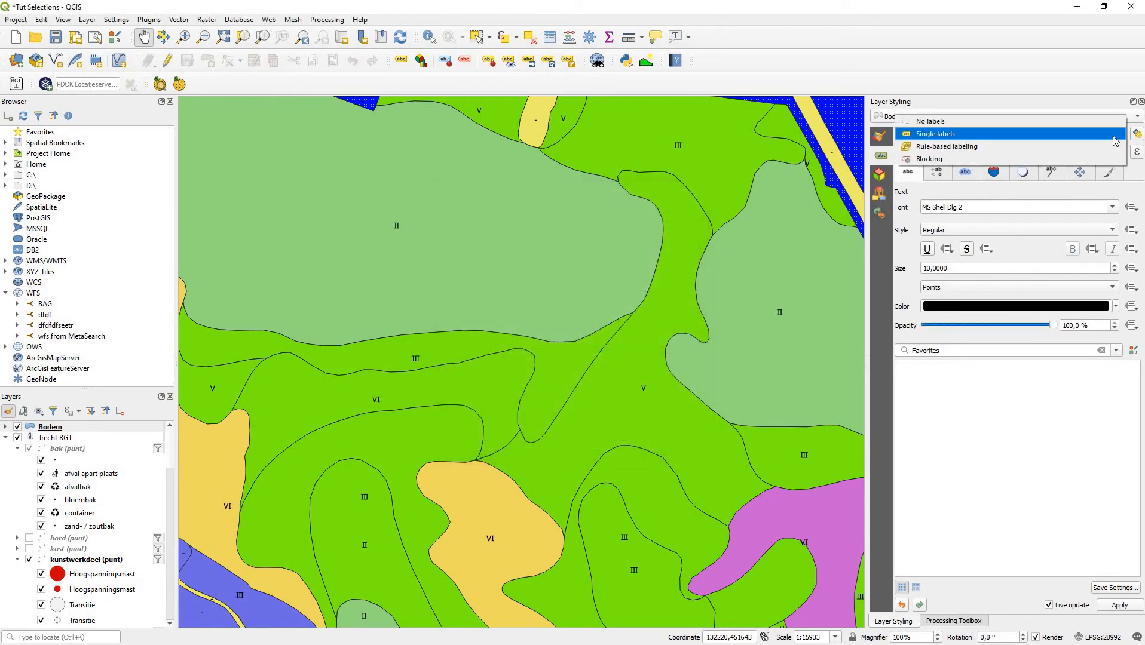
pyautogui.click(940, 148)
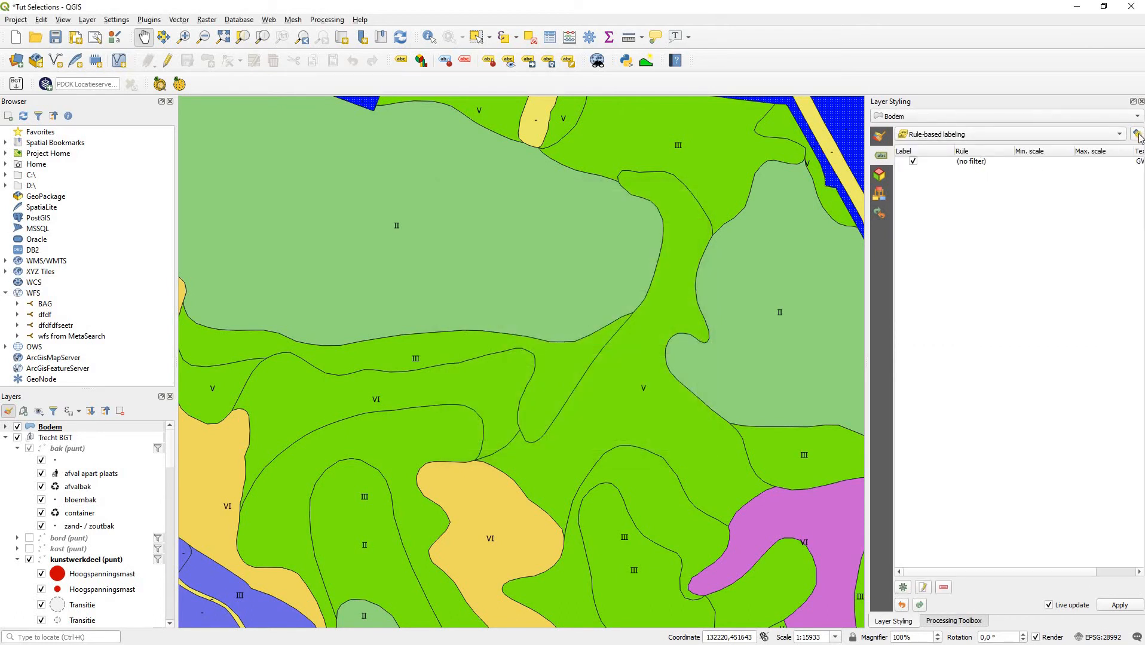
pyautogui.click(1086, 138)
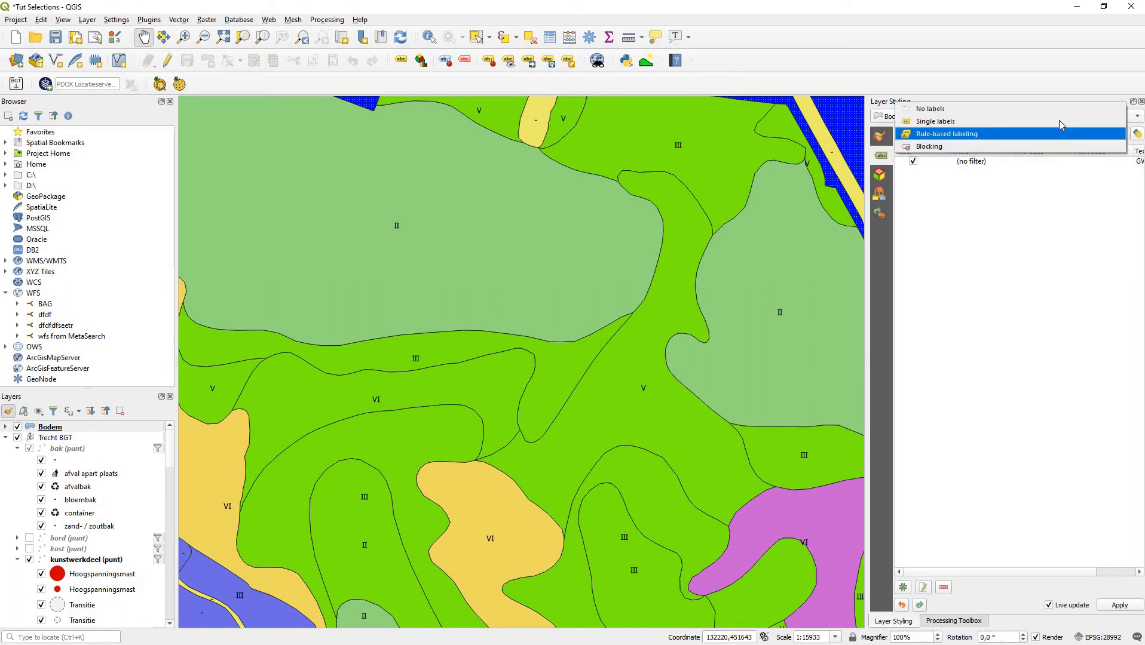
pyautogui.press('Escape')
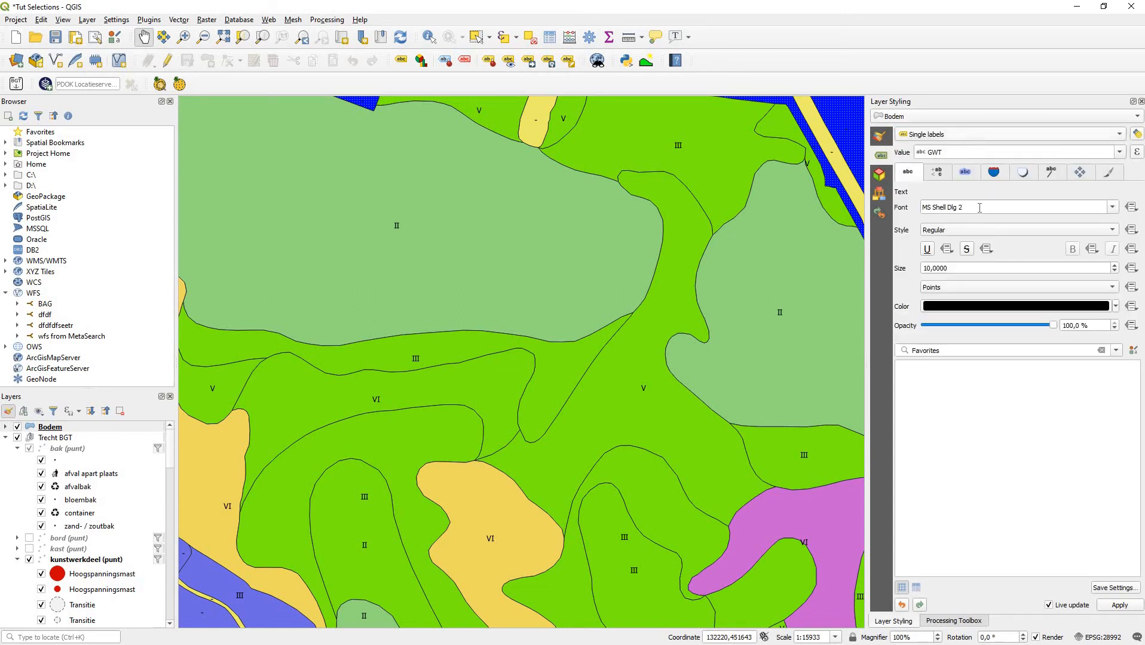
# Open the Bodem label value as an expression, clear it and list the layer's available fields
pyautogui.click(1135, 151)
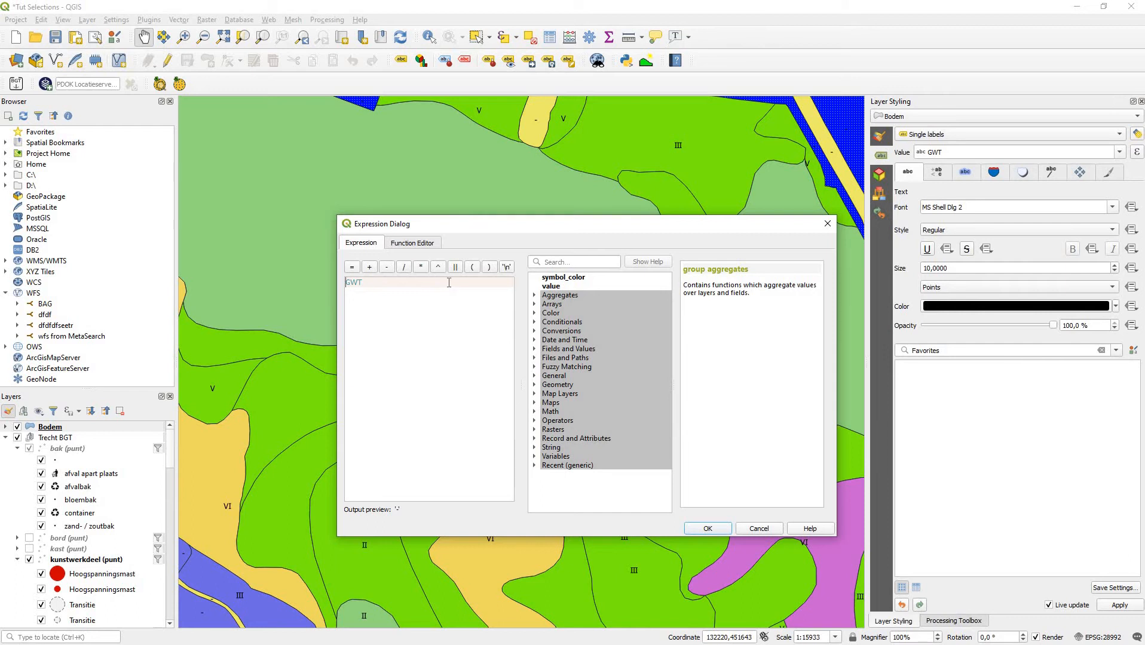
pyautogui.hotkey('ctrl', 'a')
pyautogui.press('Delete')
pyautogui.click(572, 350)
pyautogui.doubleClick(571, 349)
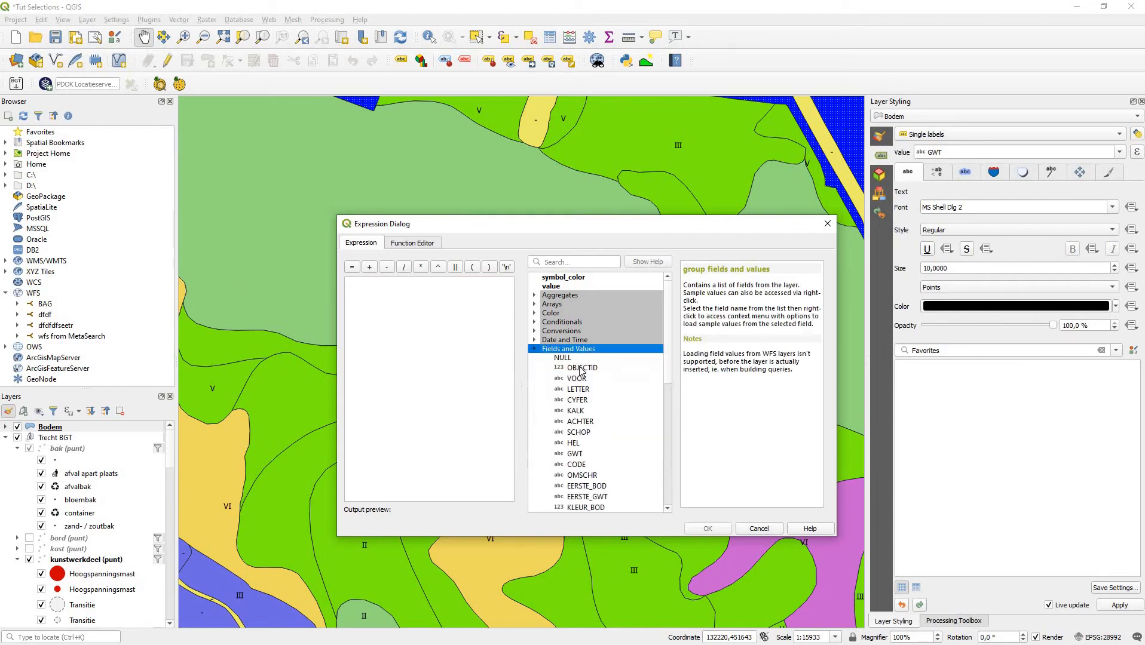
# Browse the layer's fields and insert CODE_1 into the empty label expression
pyautogui.scroll(-2, 570, 430)
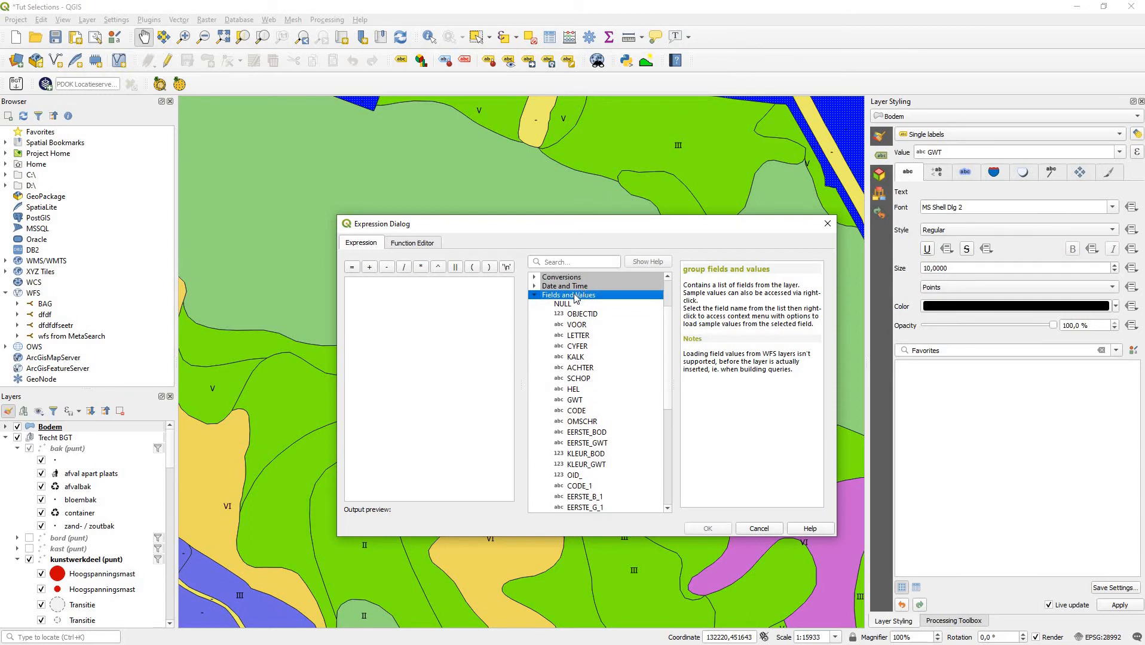
pyautogui.doubleClick(574, 296)
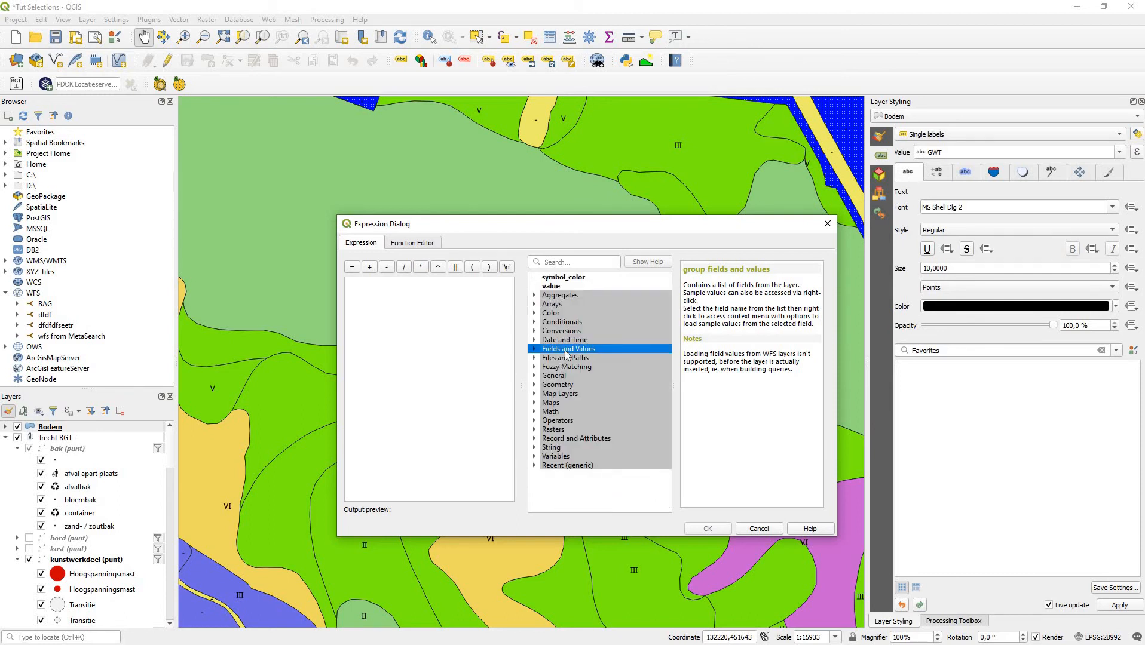
pyautogui.doubleClick(566, 351)
pyautogui.scroll(-1, 588, 384)
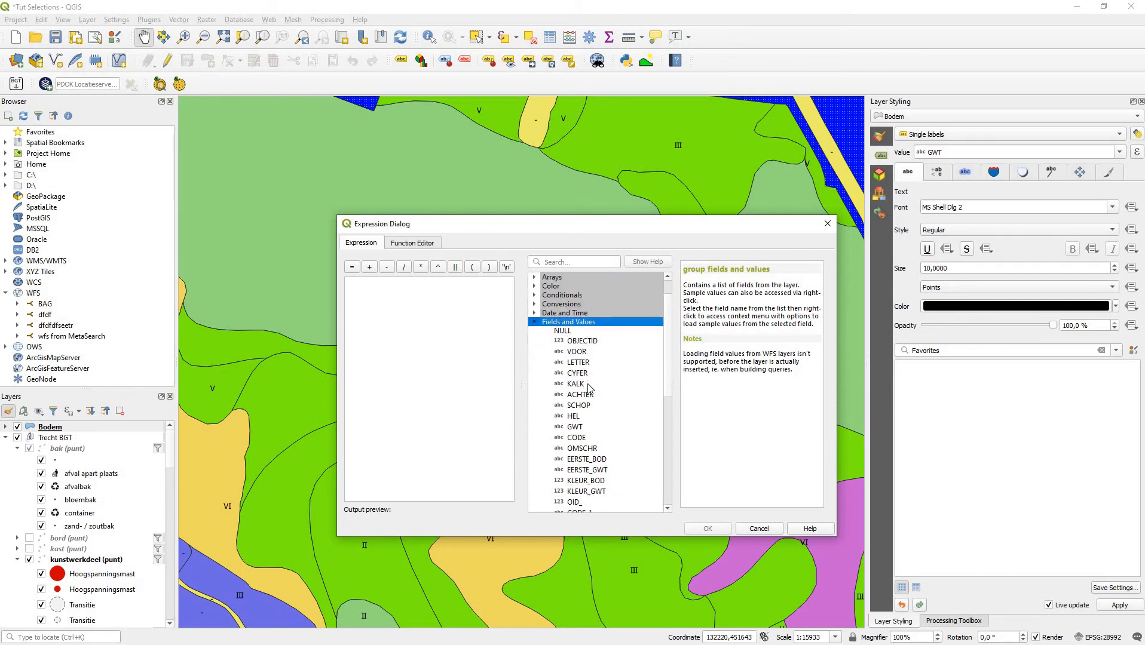
pyautogui.scroll(-1, 590, 388)
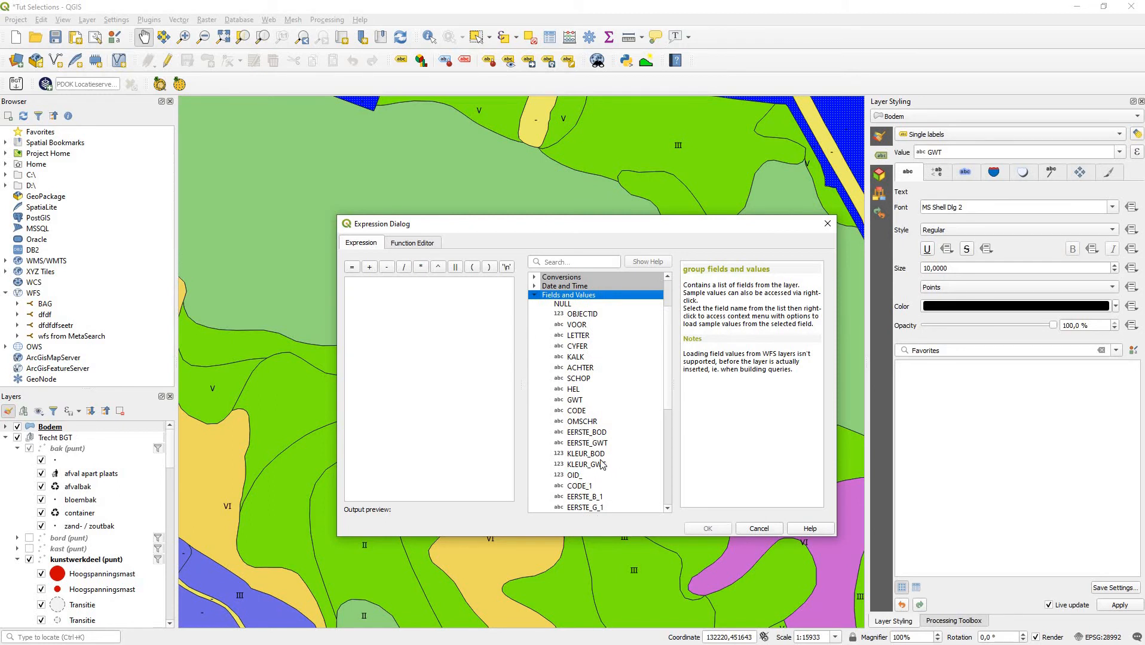
pyautogui.scroll(-1, 604, 465)
pyautogui.scroll(1, 608, 466)
pyautogui.scroll(-2, 604, 442)
pyautogui.doubleClick(585, 429)
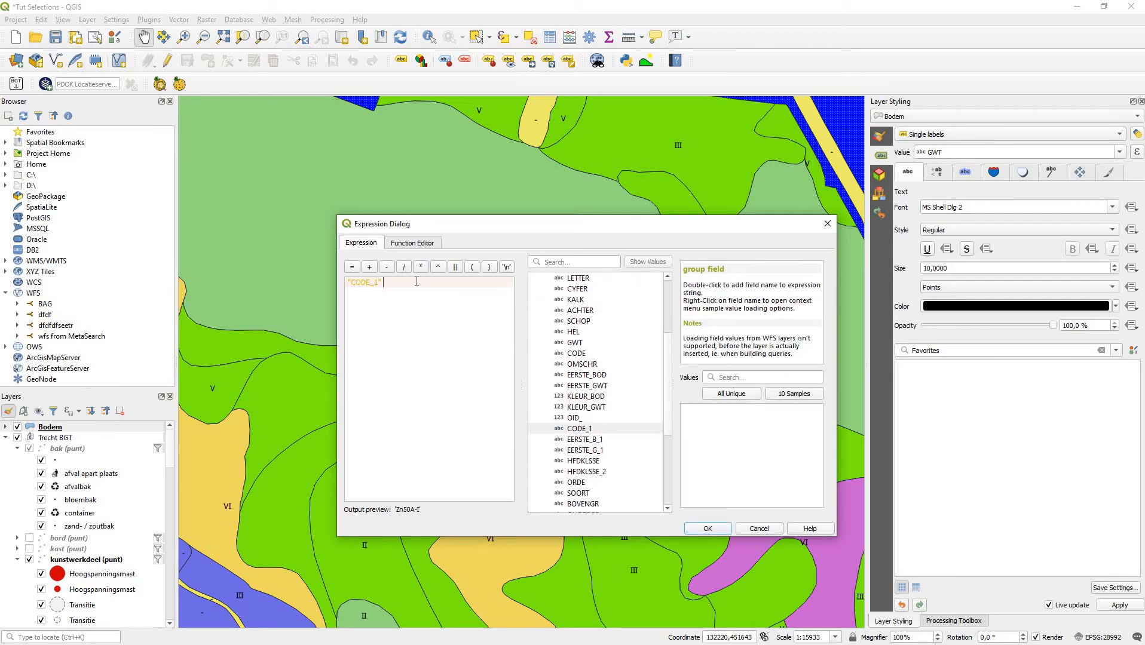
# Replace the label expression with "HFDKLSSE" + "CODE" to join the two fields
pyautogui.hotkey('ctrl', 'a')
pyautogui.doubleClick(597, 461)
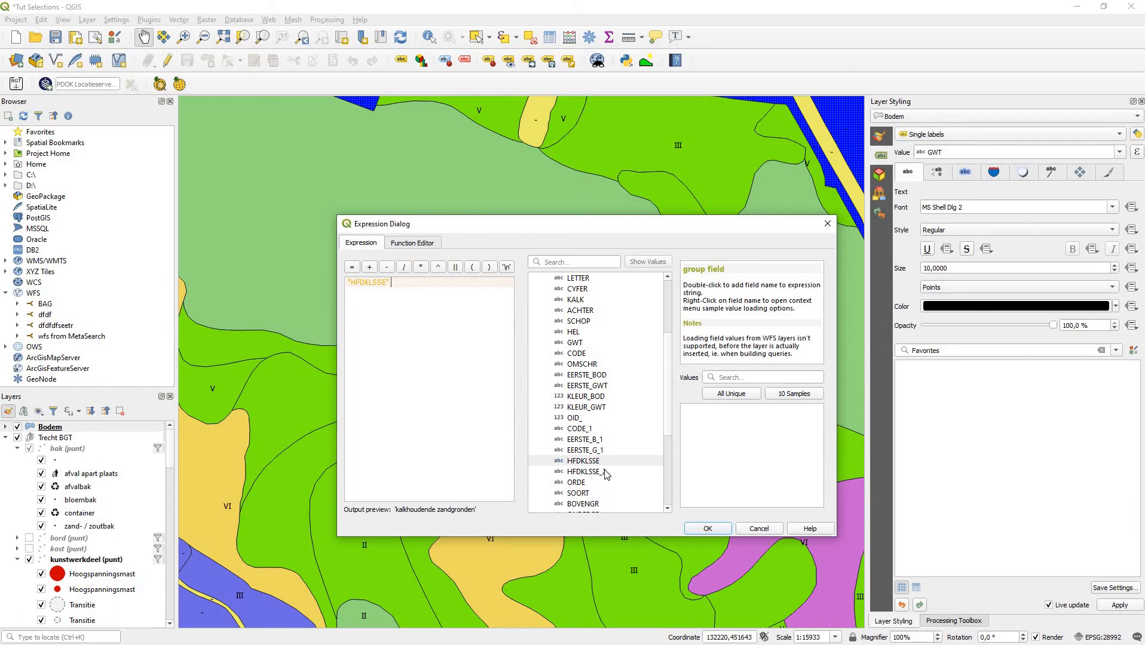
pyautogui.write('+')
pyautogui.doubleClick(593, 472)
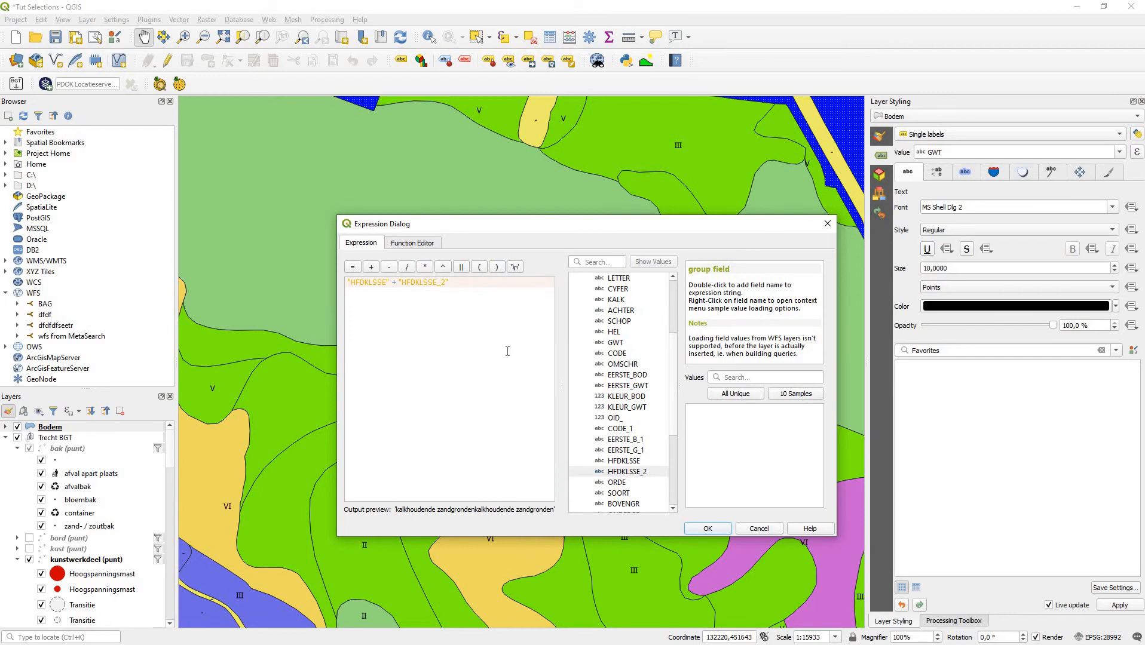
pyautogui.press('BackSpace')
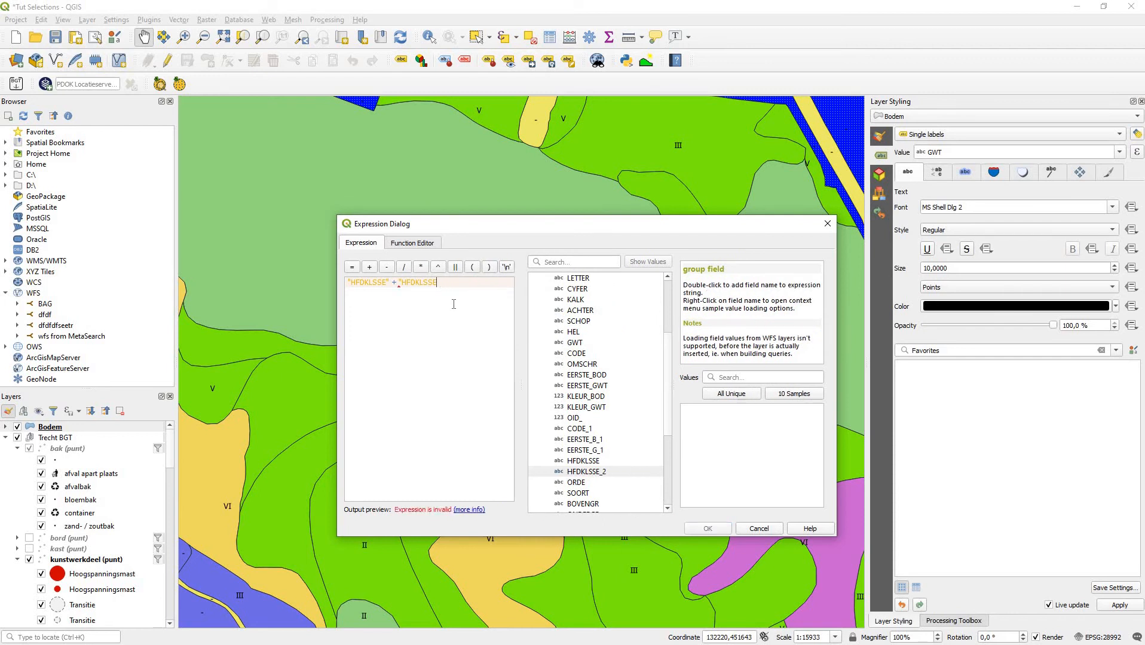
pyautogui.press('BackSpace')
pyautogui.press('BackSpace')
pyautogui.press('BackSpace')
pyautogui.doubleClick(584, 354)
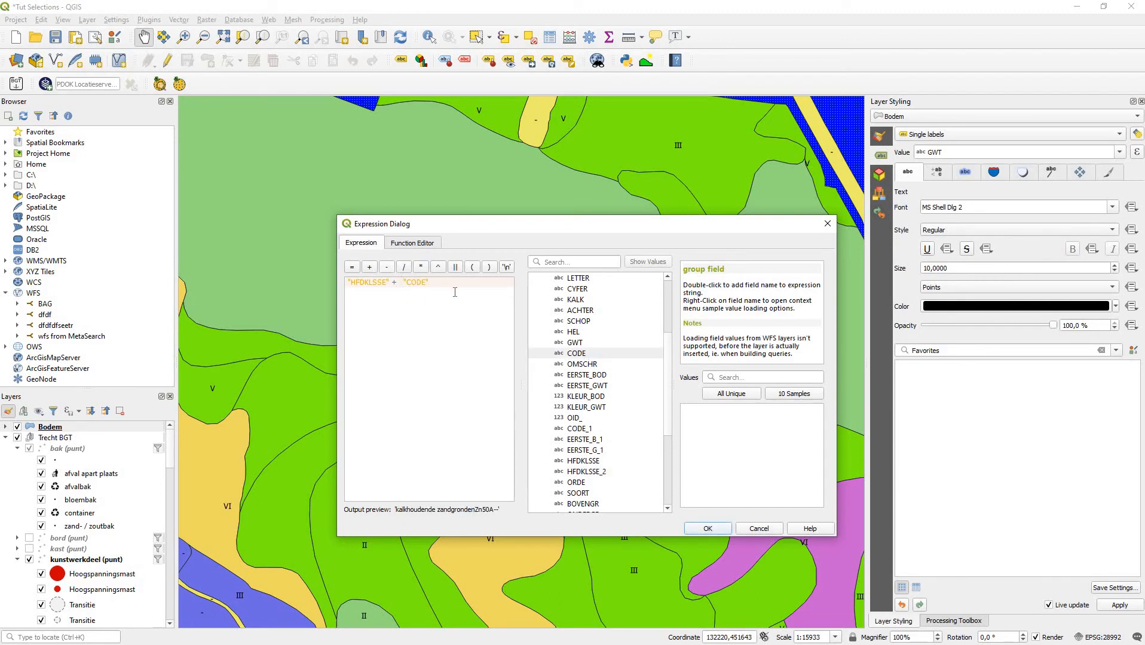
# Append || "EERSTE_B_1" to the end of the label expression and apply it to the Bodem labels
pyautogui.click(455, 267)
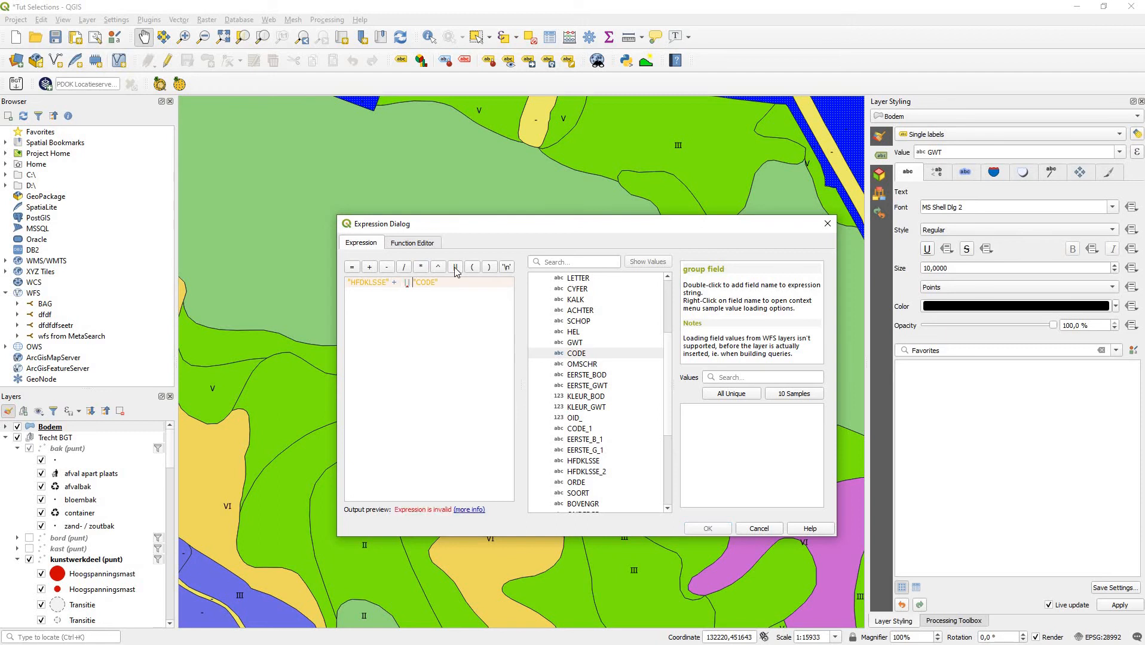
pyautogui.press('BackSpace')
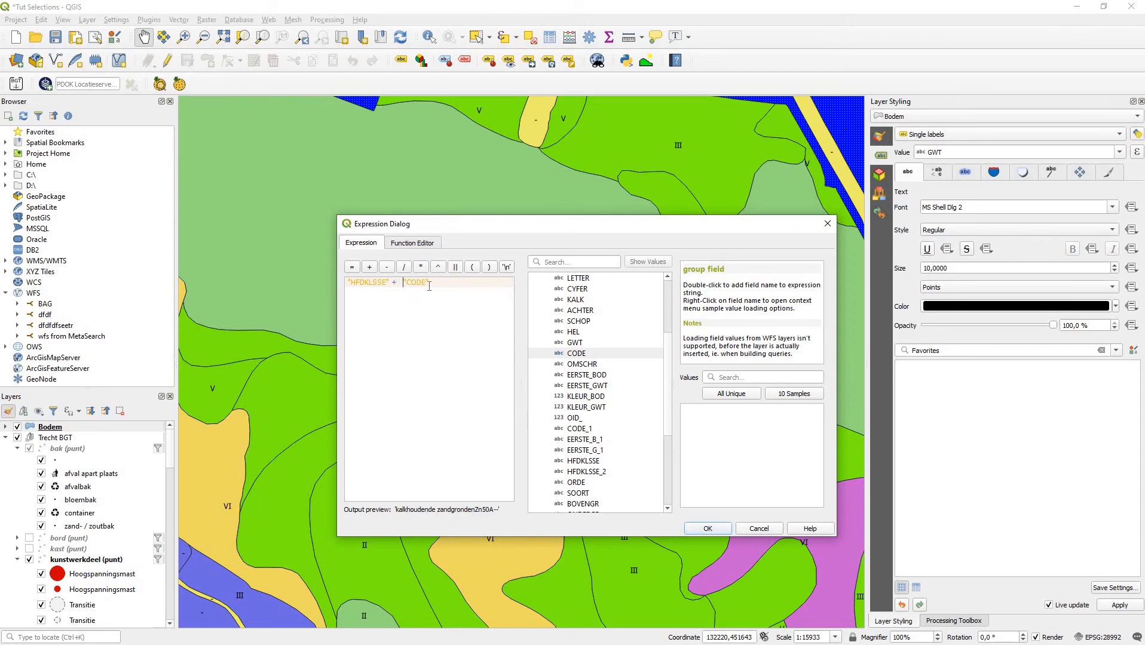
pyautogui.click(456, 267)
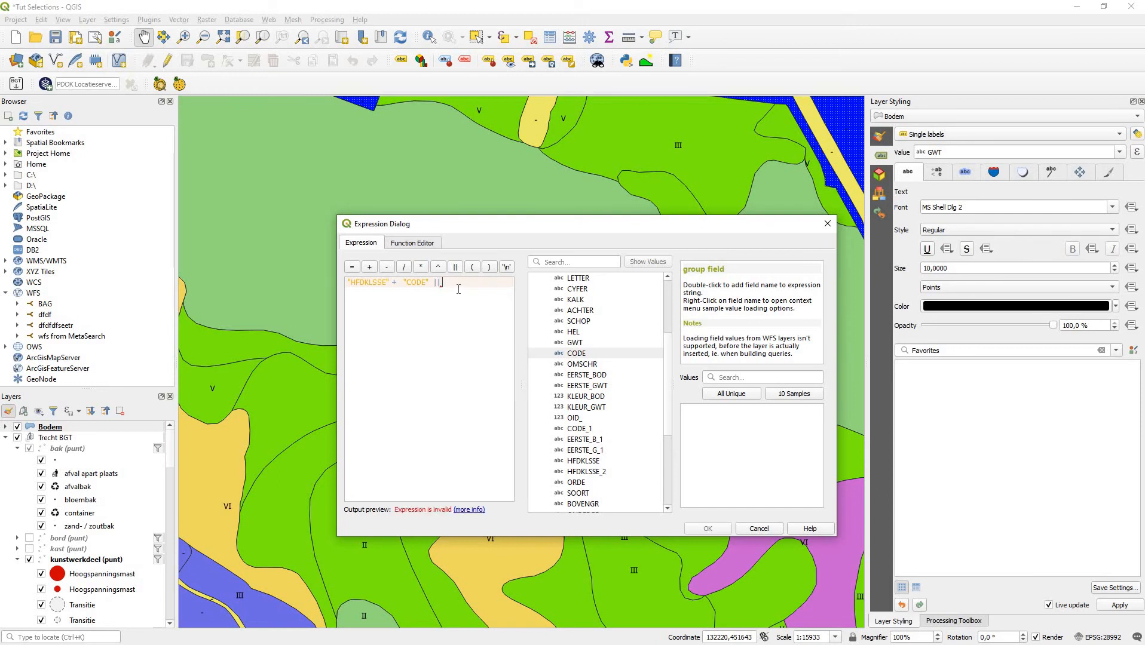
pyautogui.doubleClick(588, 441)
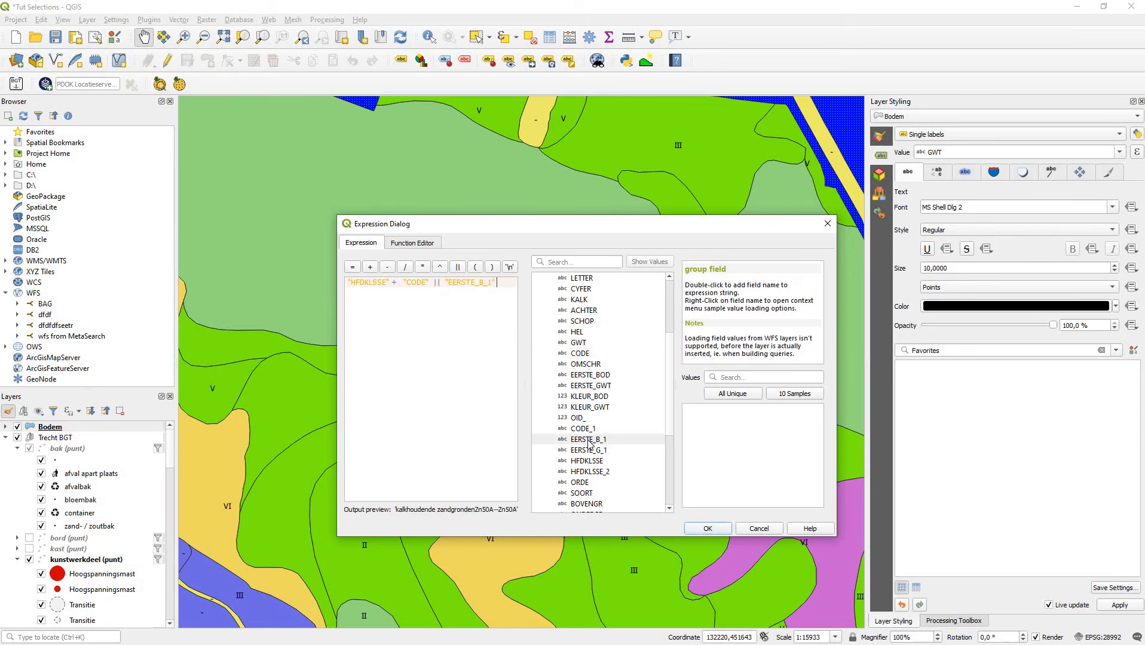
pyautogui.click(707, 529)
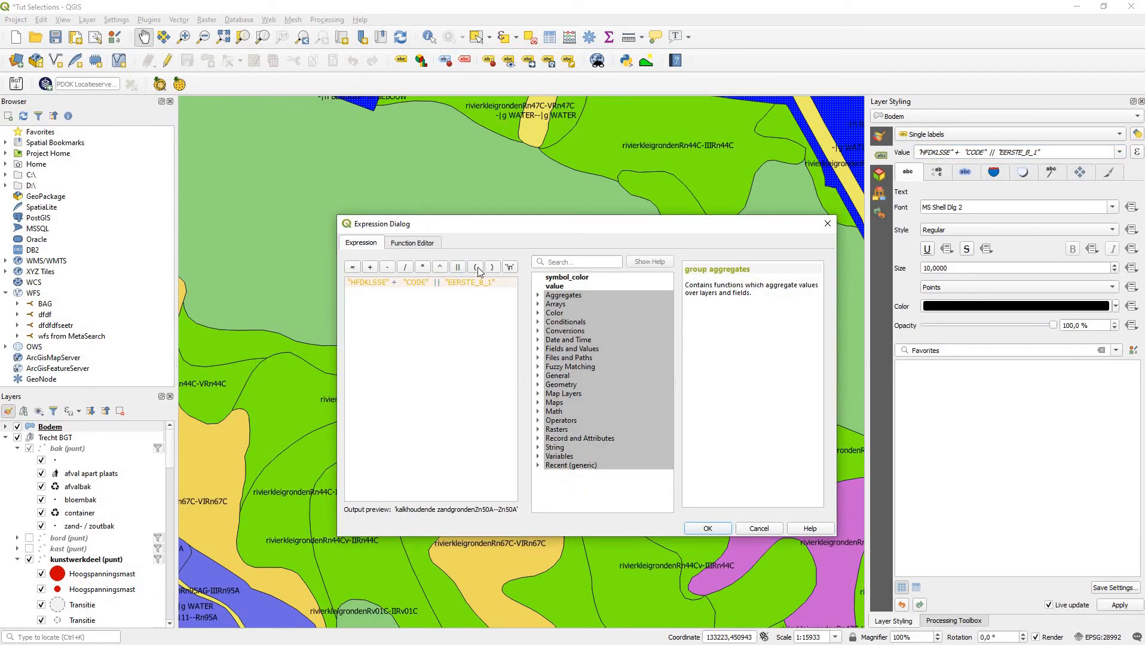
# Insert a '\n' line break and another || before "EERSTE_B_1" in the label expression and apply it to the Bodem labels
pyautogui.click(440, 282)
pyautogui.click(509, 267)
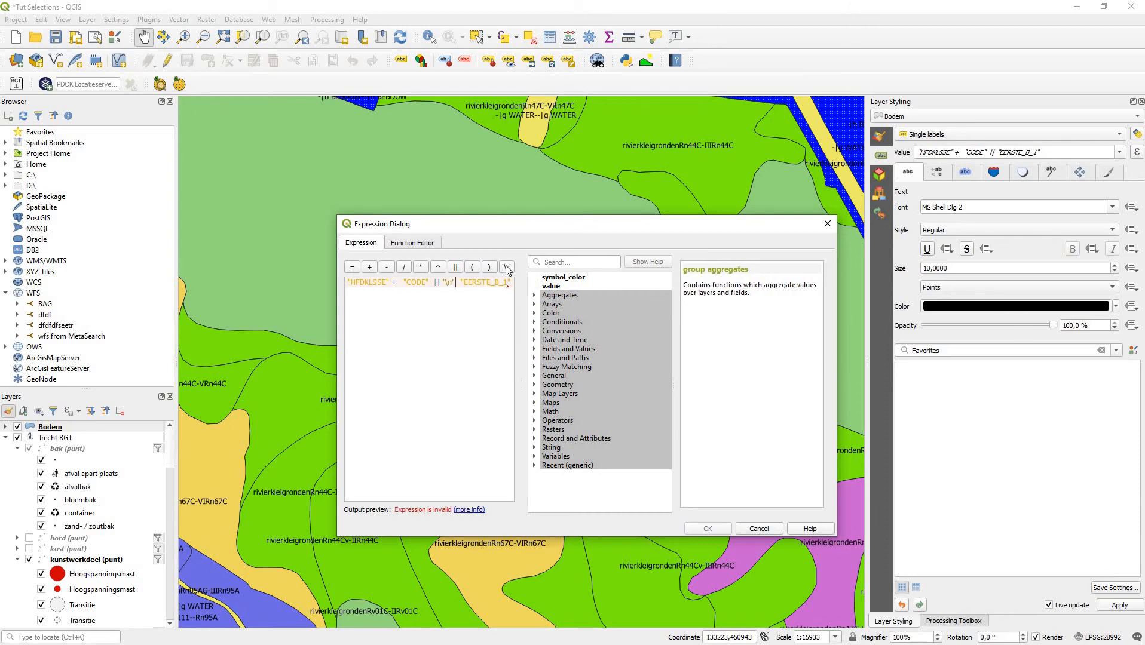
pyautogui.click(454, 268)
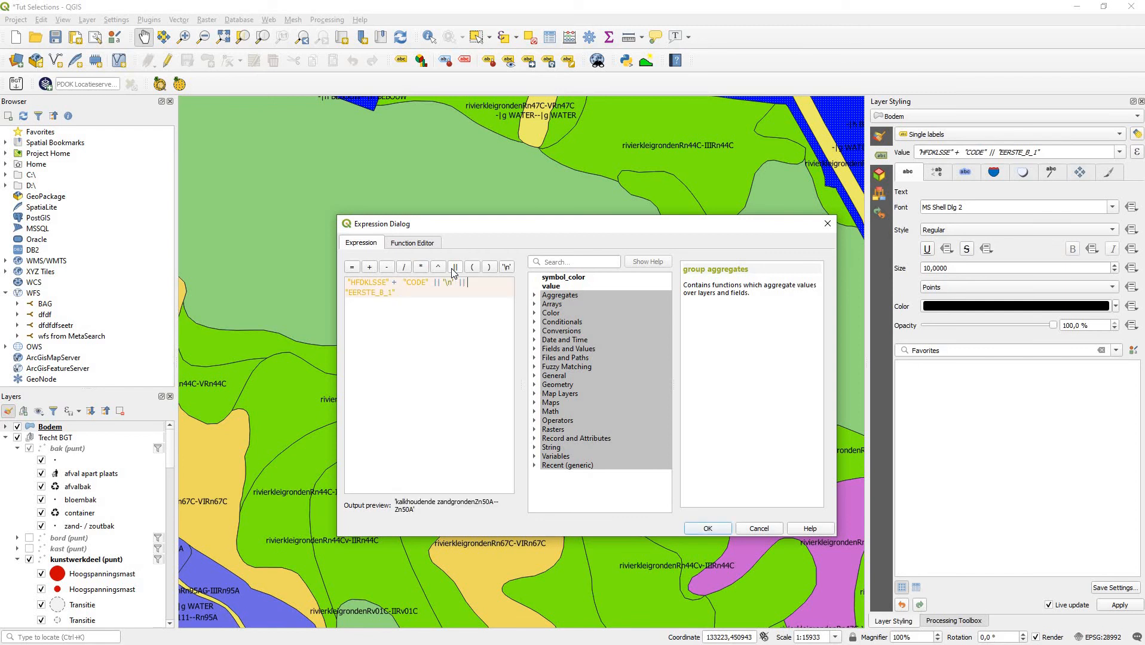
pyautogui.click(702, 528)
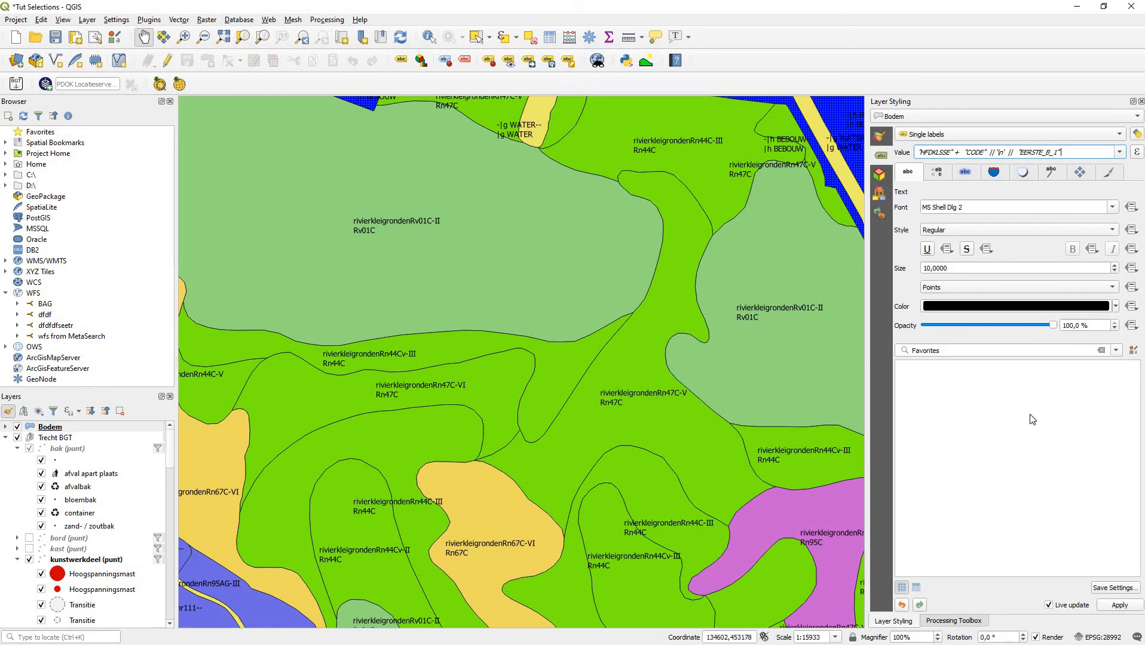
# Open the simple fill of the Bovenlandstrook category in the Bodem symbology and enable draw effects for it
pyautogui.click(879, 142)
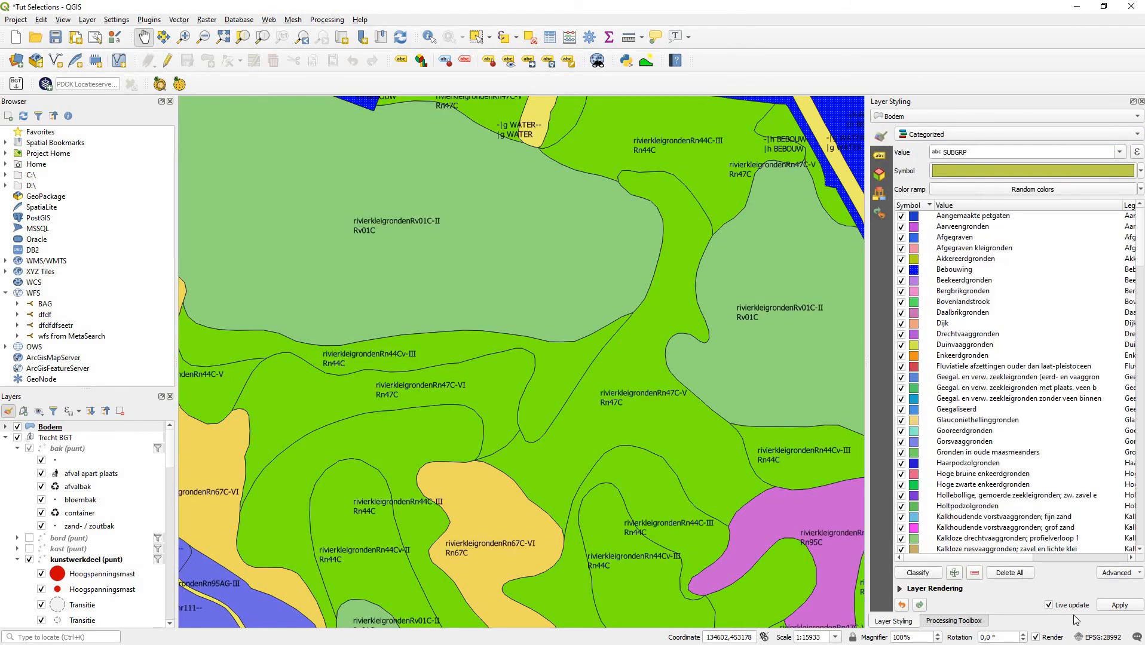
pyautogui.click(964, 324)
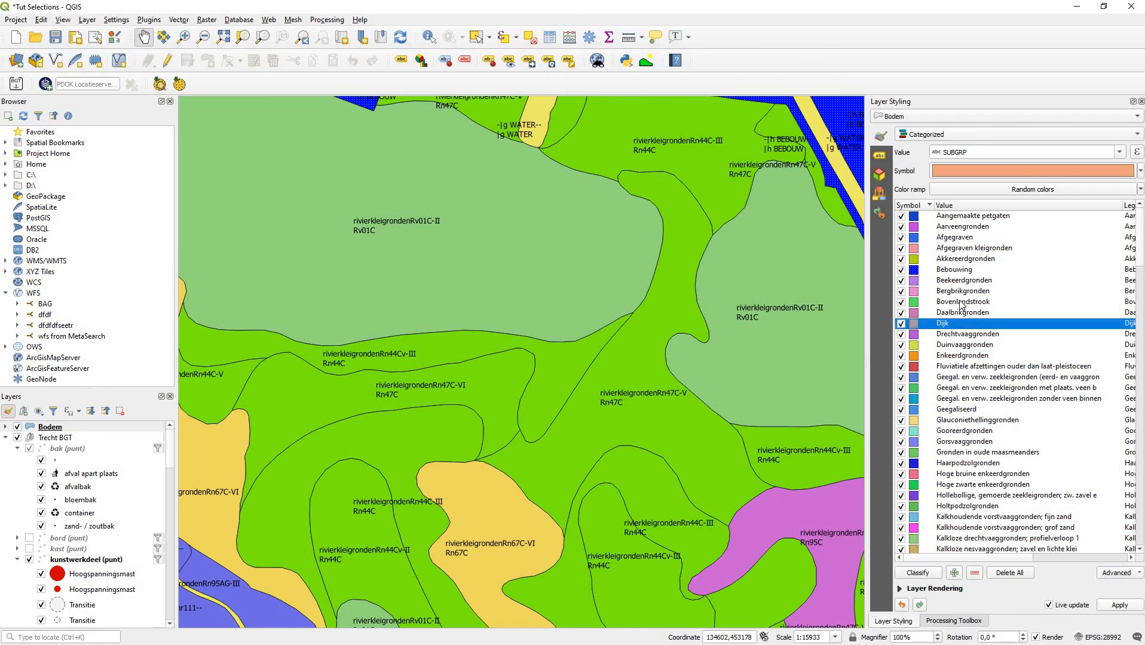
pyautogui.click(956, 303)
pyautogui.click(954, 302)
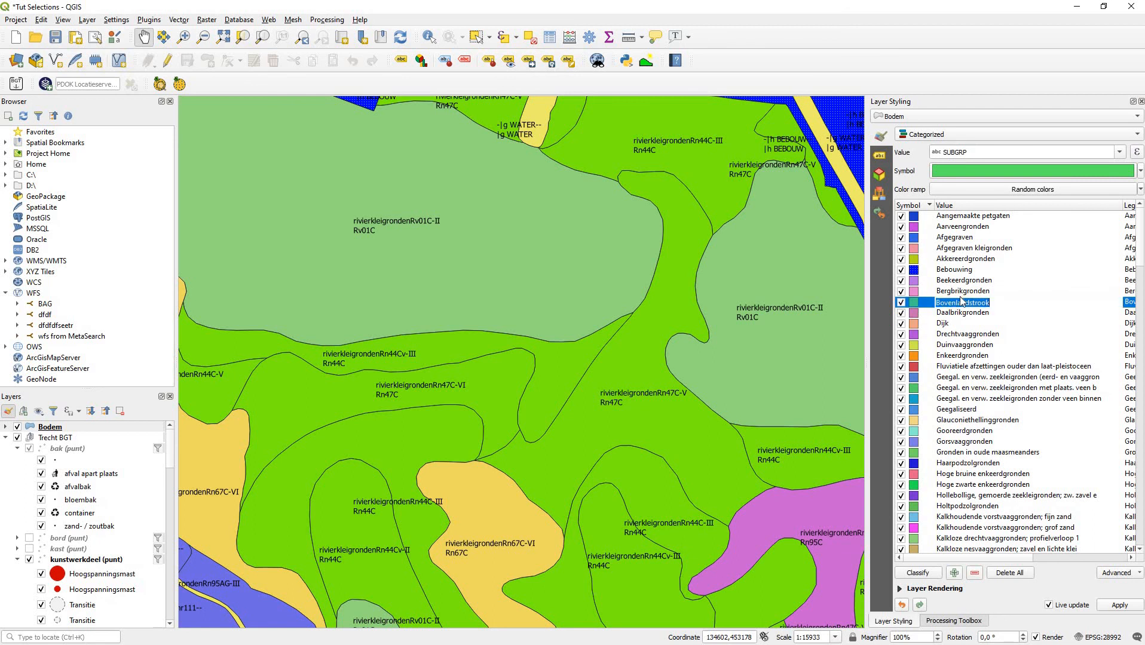
pyautogui.doubleClick(919, 305)
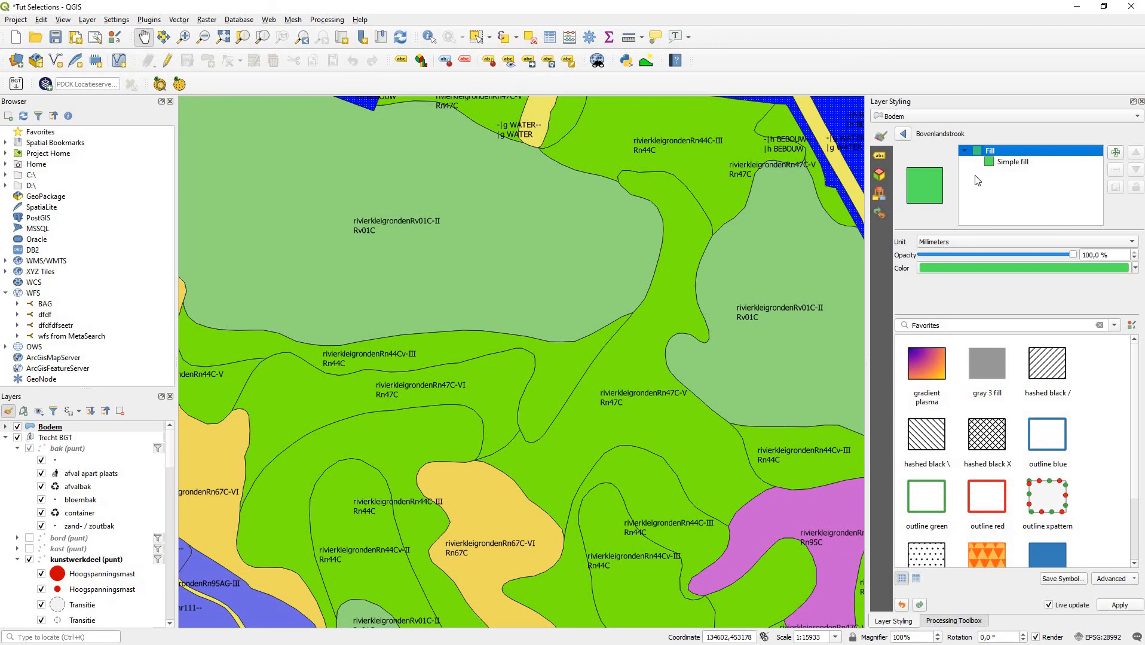
pyautogui.click(1003, 163)
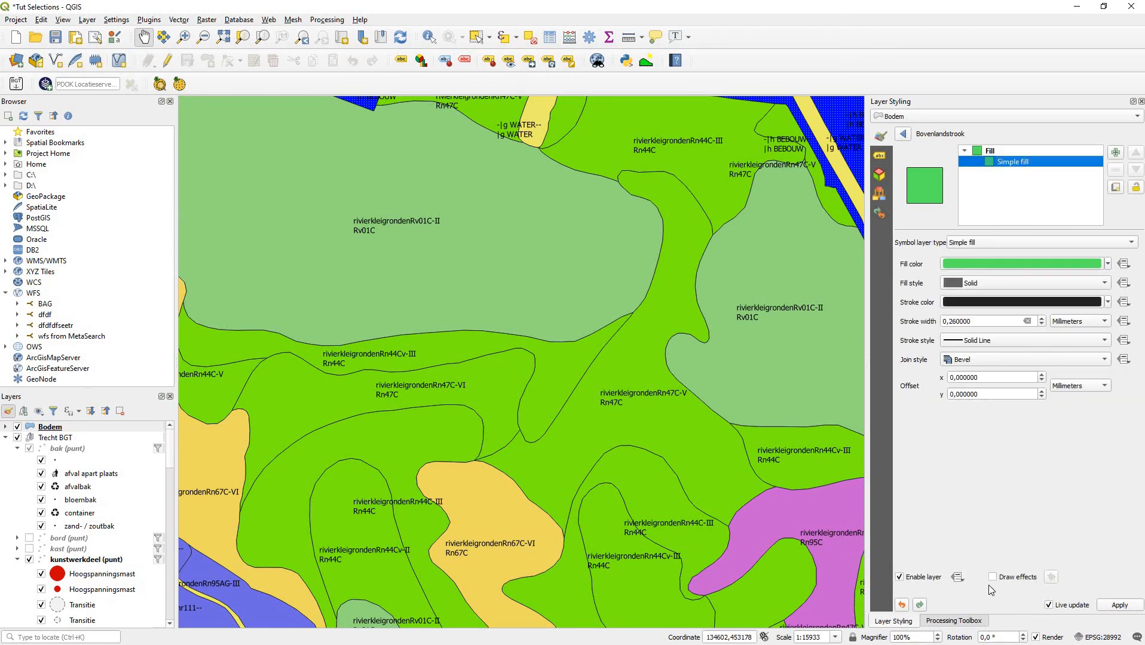
pyautogui.click(994, 578)
# Examine the draw modes, blend modes and effect types available in the Bovenlandstrook fill's effect properties, then return to the simple fill settings
pyautogui.click(1051, 577)
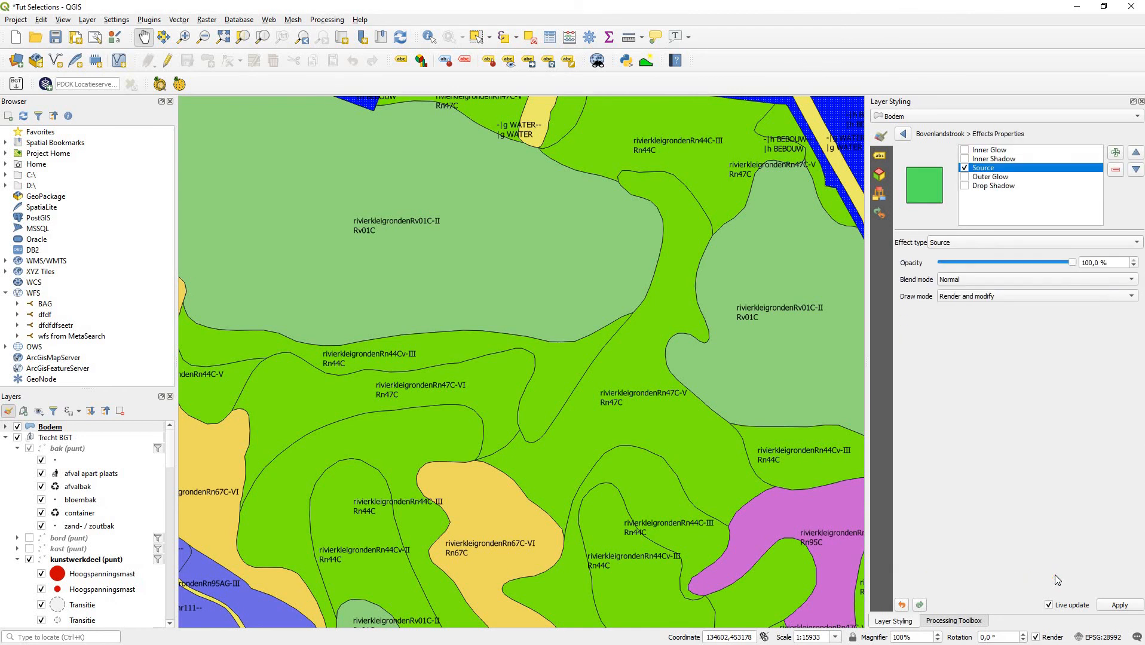
pyautogui.click(968, 296)
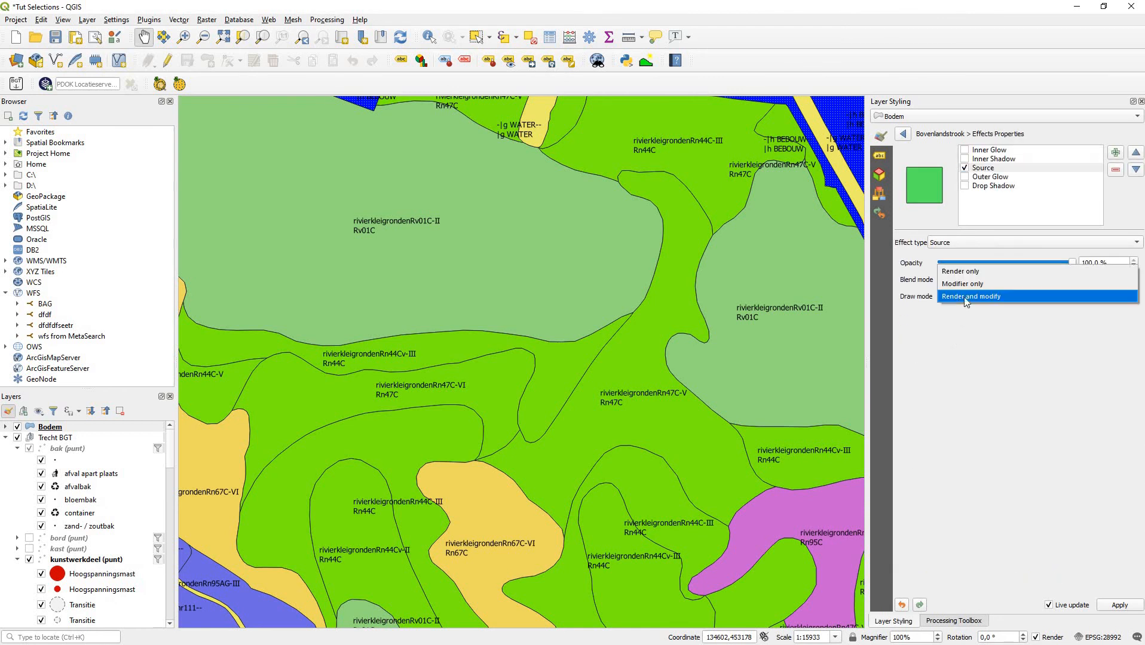
pyautogui.click(967, 302)
pyautogui.click(967, 279)
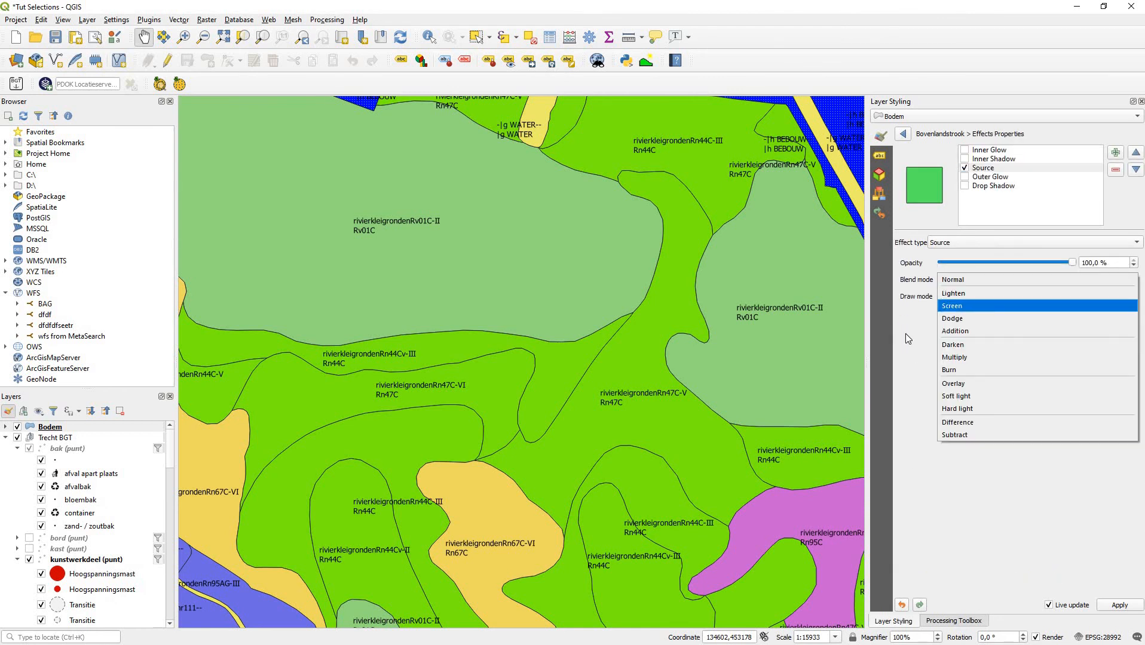
pyautogui.click(940, 279)
pyautogui.click(957, 242)
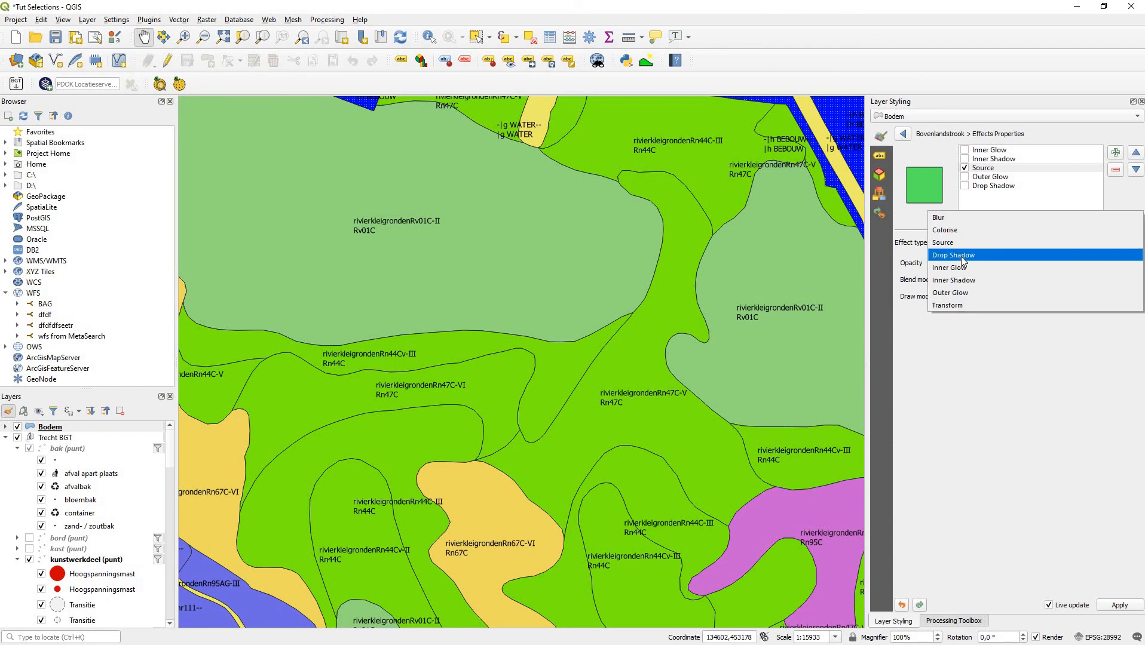
pyautogui.click(972, 154)
pyautogui.click(902, 134)
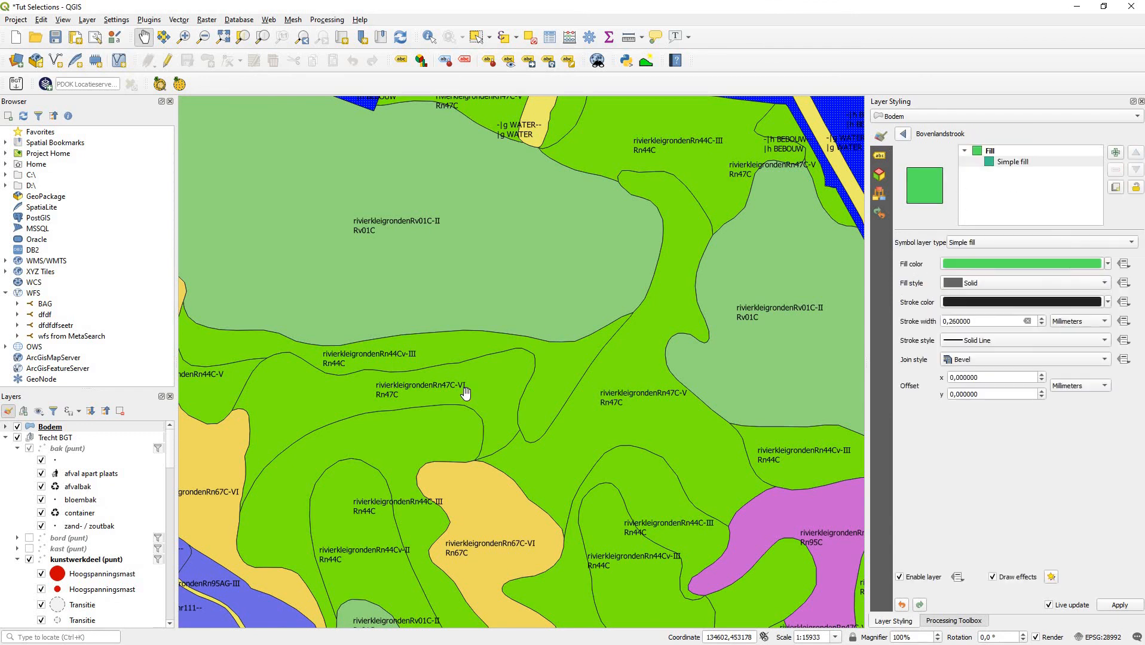
pyautogui.scroll(-1, 466, 393)
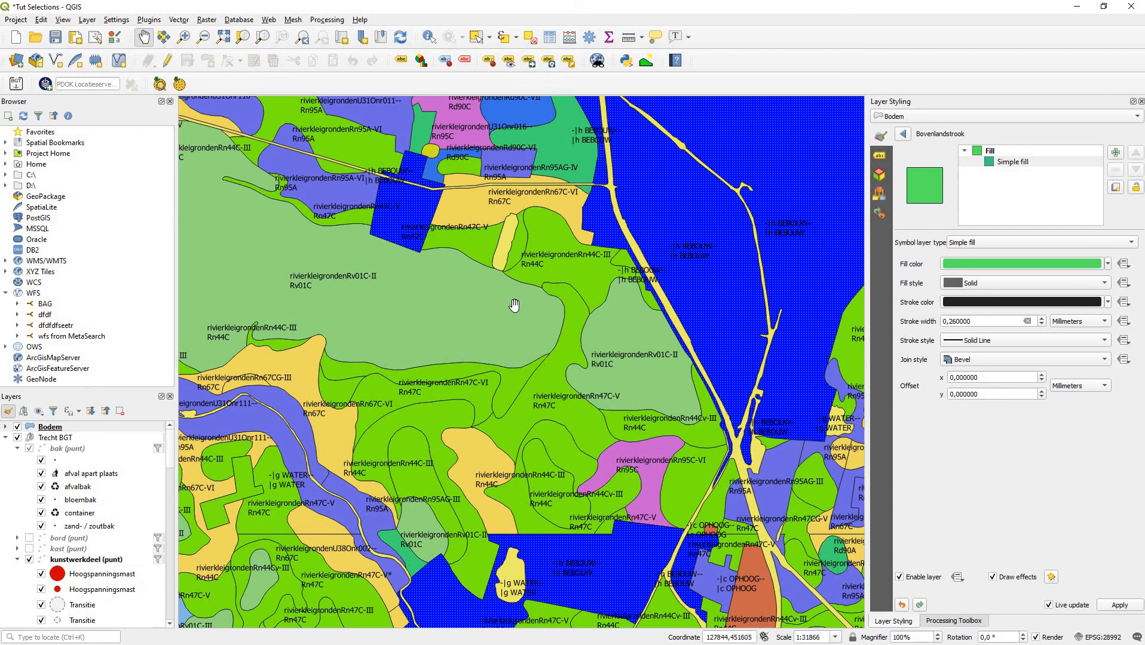
pyautogui.scroll(-1, 525, 328)
pyautogui.scroll(1, 525, 328)
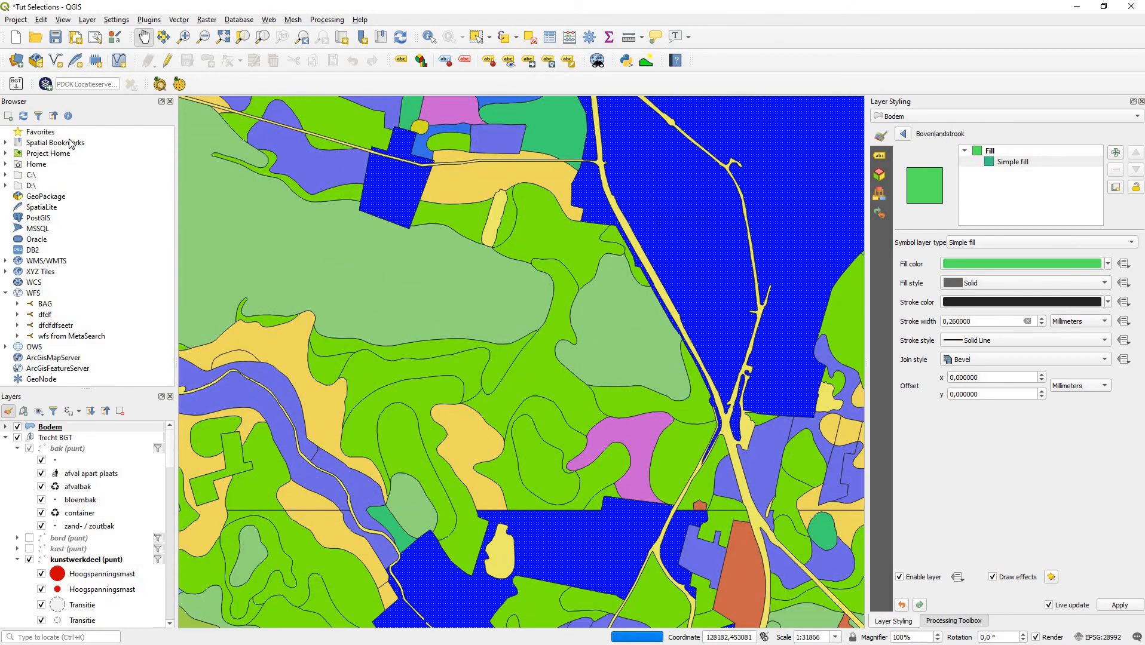